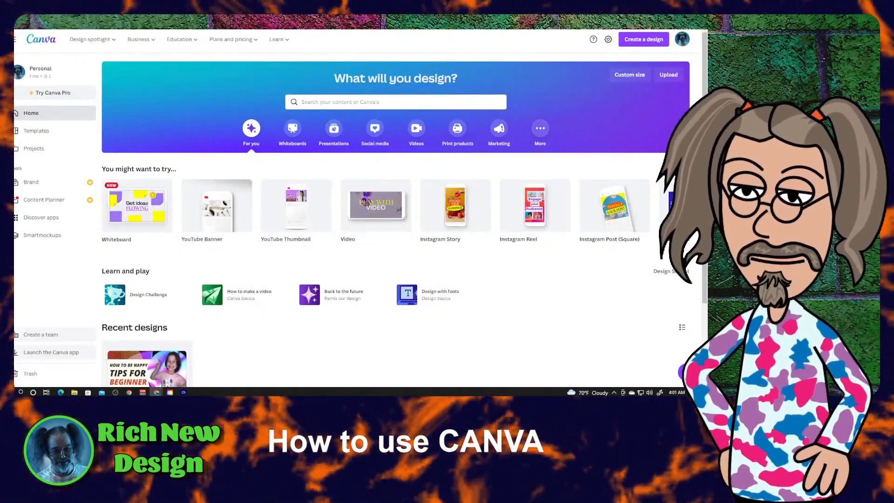
Look through the whiteboard, presentation and social media design types on the home page
mouse_move(294, 50)
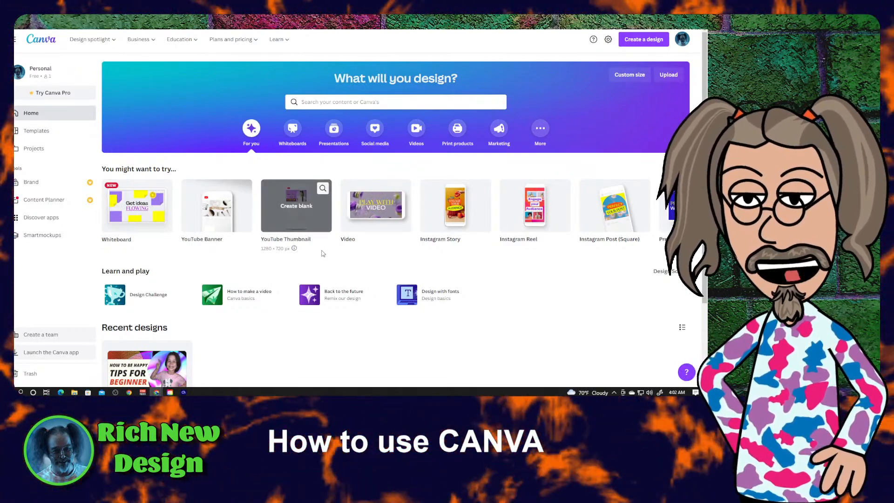
left_click(296, 130)
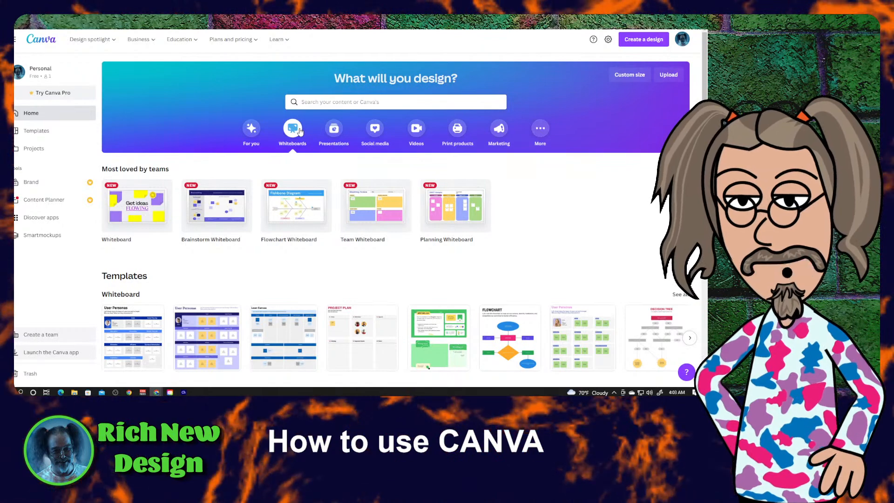
left_click(334, 130)
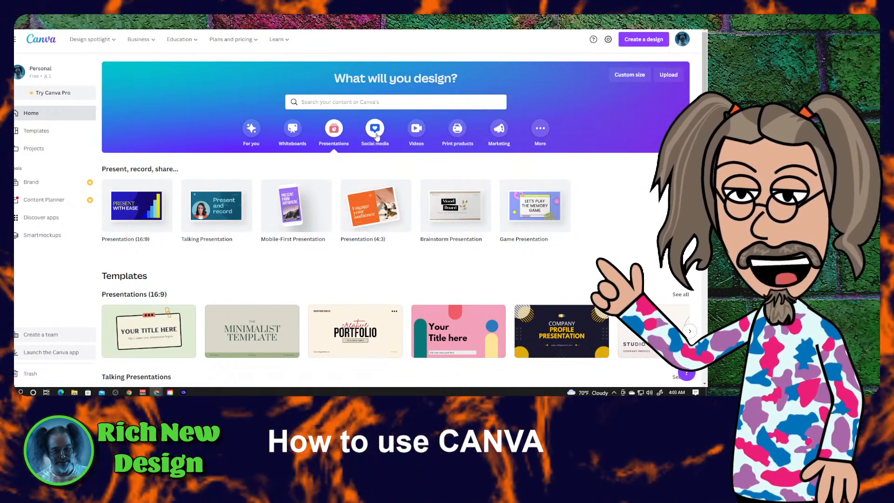
left_click(376, 135)
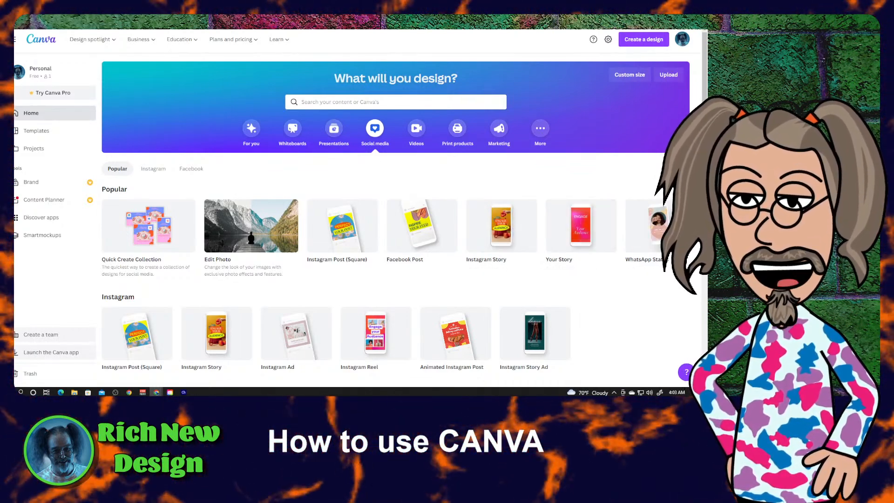
left_click(687, 226)
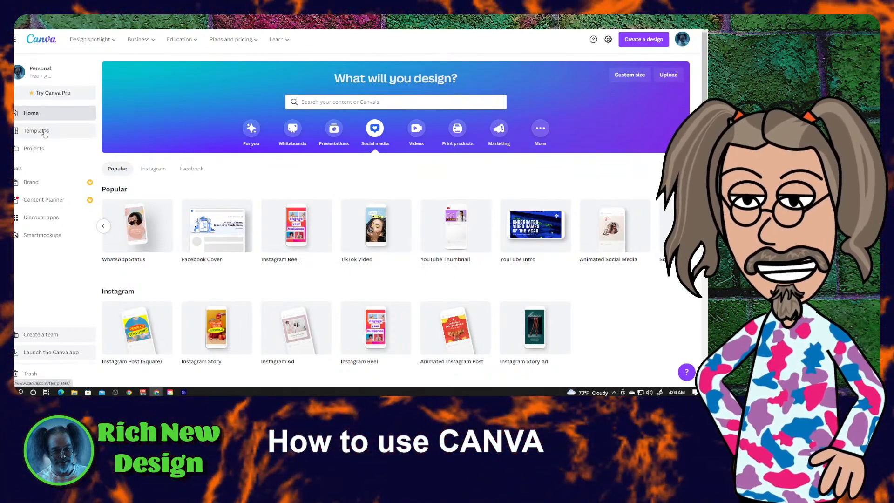
Open the YouTube Thumbnails collection from the social media category of the template library
left_click(45, 132)
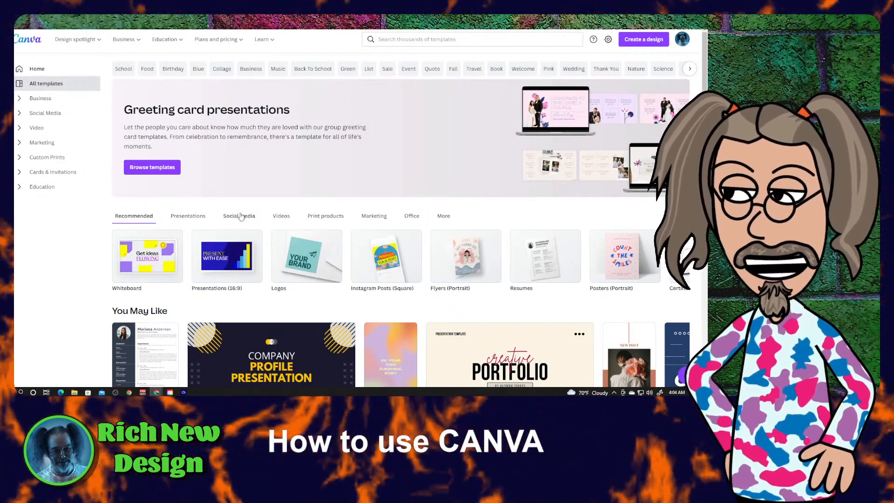
left_click(241, 216)
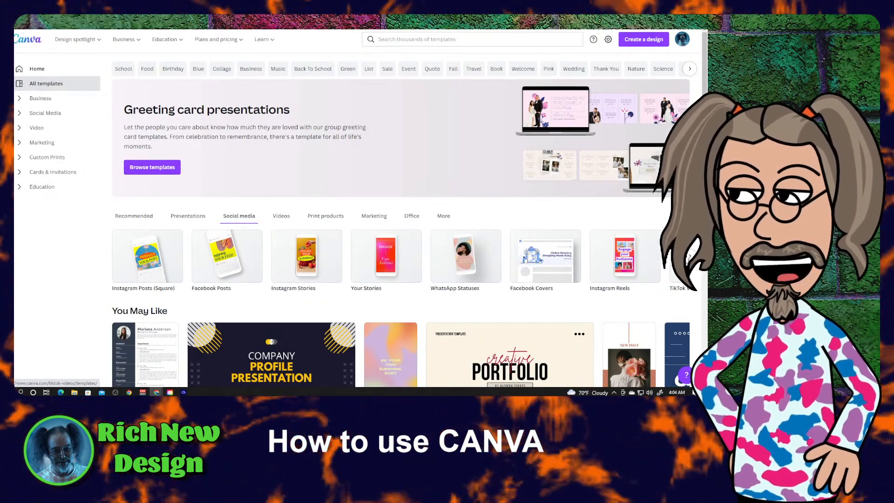
left_click(689, 258)
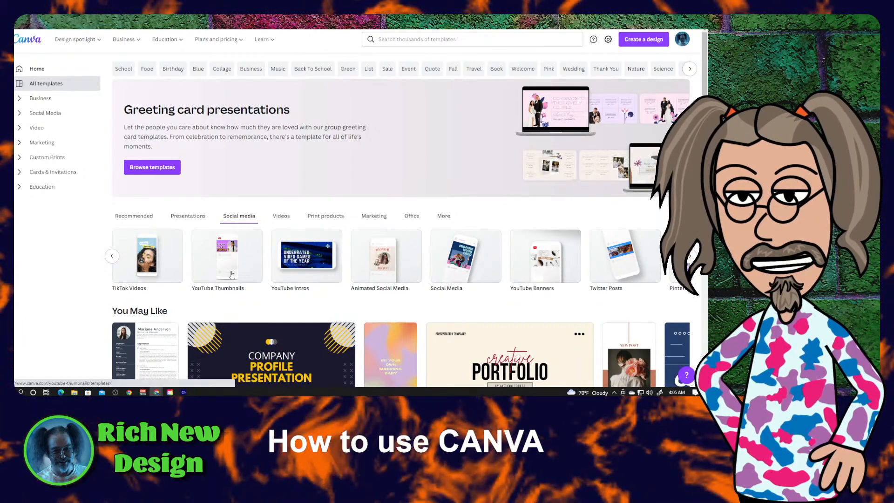
left_click(231, 275)
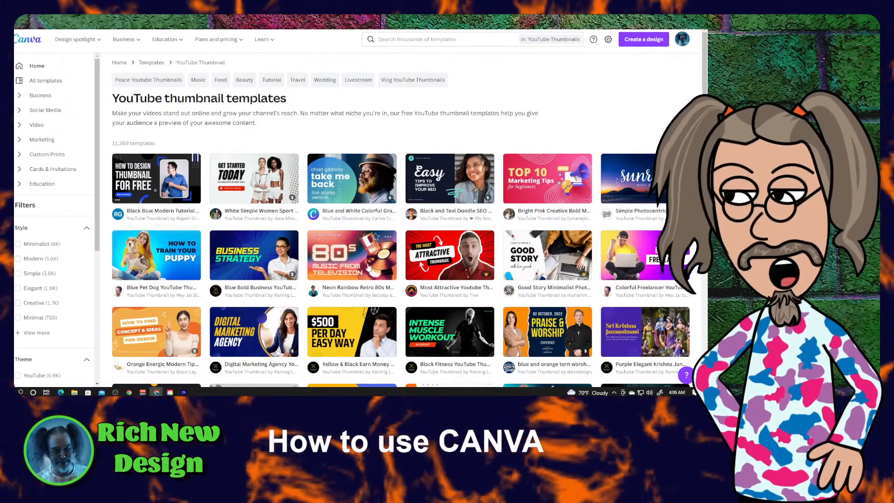
Browse the YouTube thumbnail templates to compare the available styles and topics
scroll(393, 217, "down", 2)
scroll(393, 217, "down", 3)
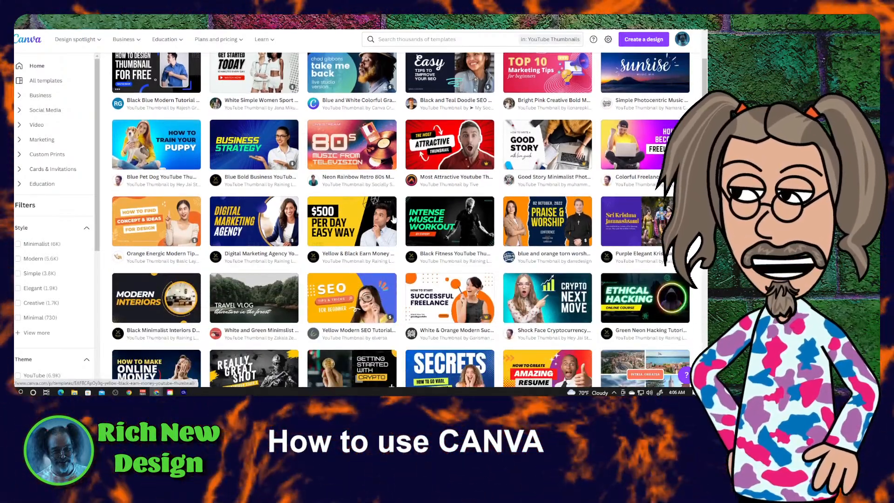
scroll(393, 218, "down", 3)
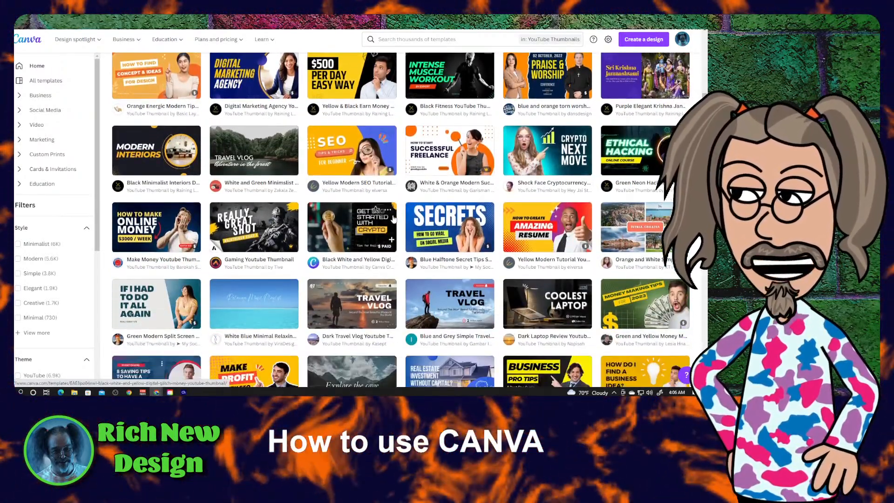
scroll(393, 218, "down", 2)
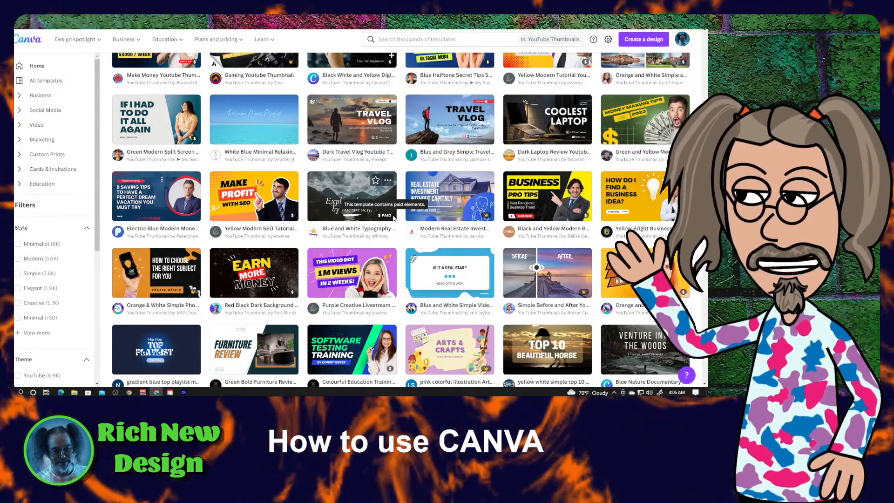
scroll(393, 218, "down", 5)
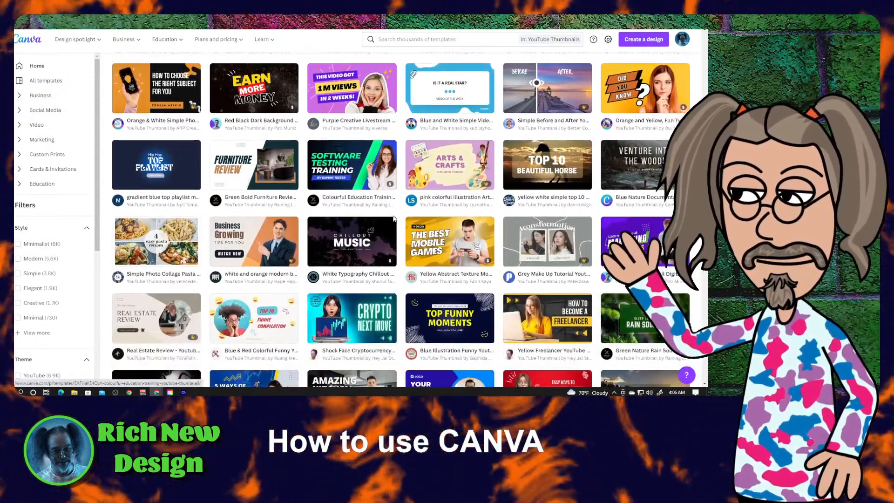
scroll(393, 218, "down", 4)
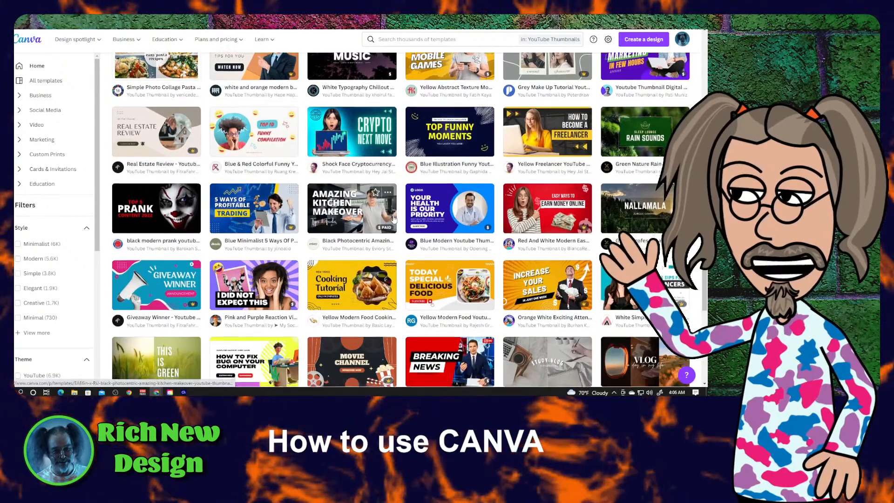
scroll(394, 218, "down", 1)
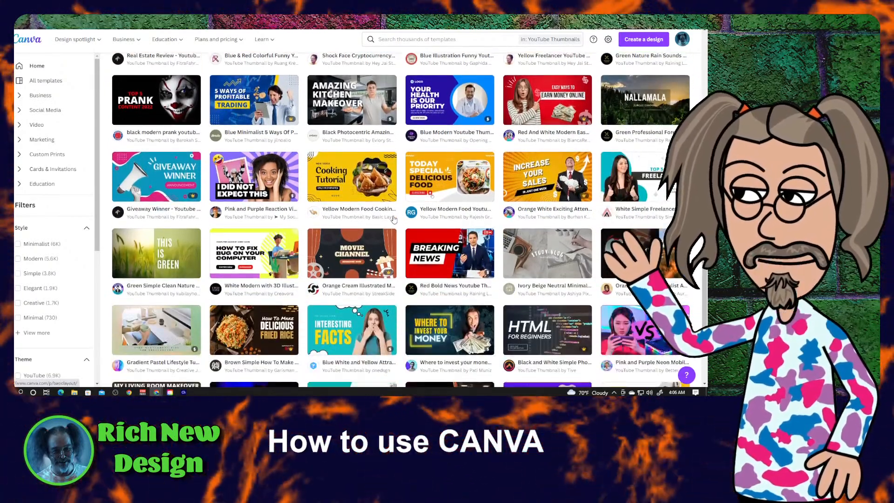
scroll(393, 219, "up", 1)
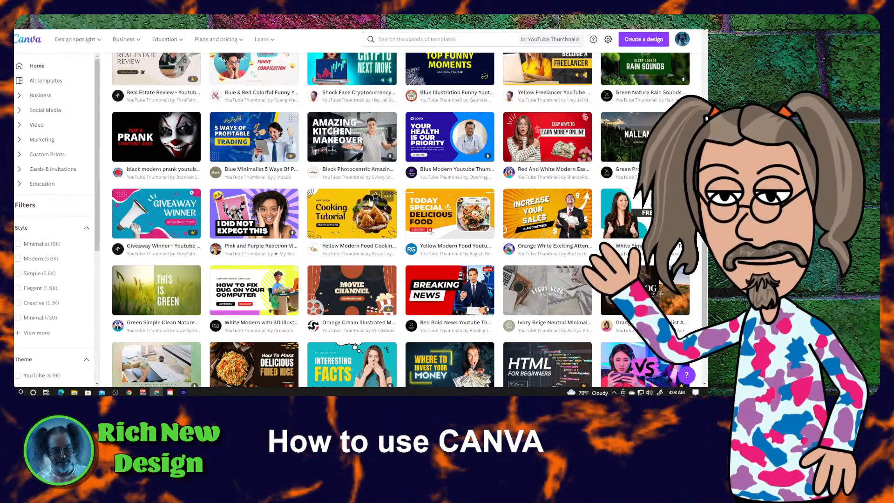
scroll(386, 208, "down", 2)
scroll(385, 208, "down", 5)
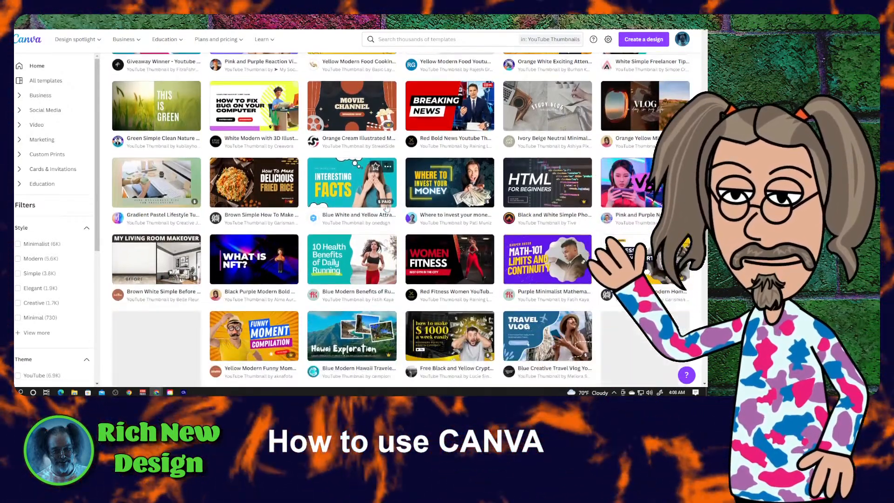
scroll(386, 208, "down", 3)
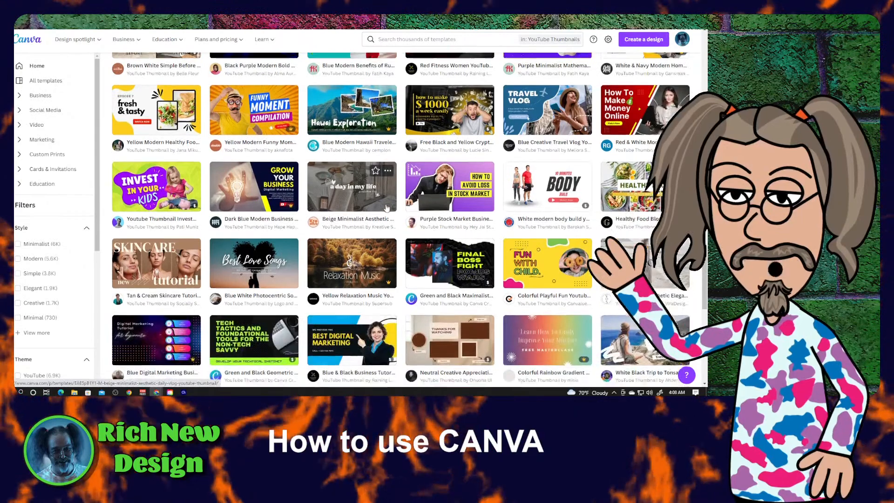
scroll(385, 208, "down", 1)
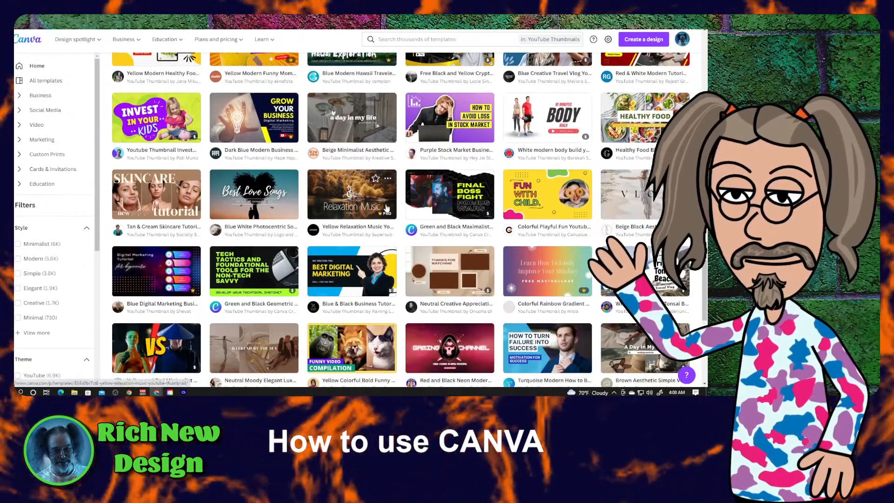
Open the Colorful Playful Fun Youtube Thumbnail template for customizing
mouse_move(539, 209)
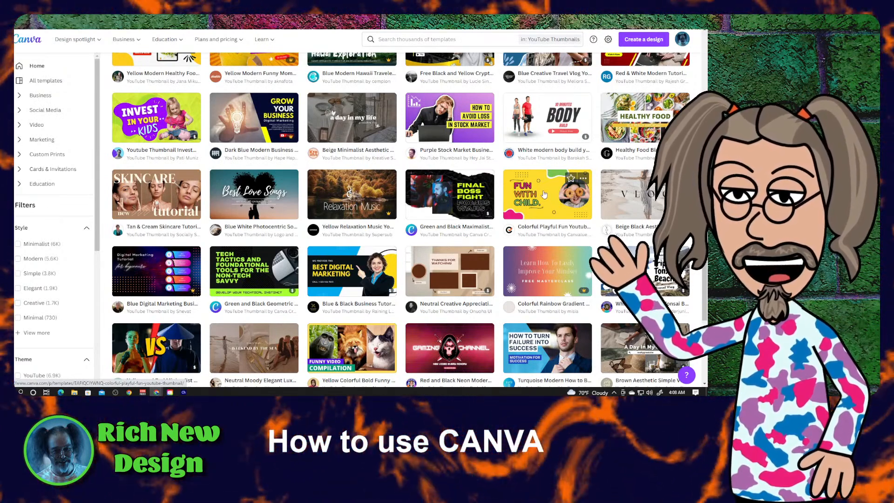
left_click(544, 194)
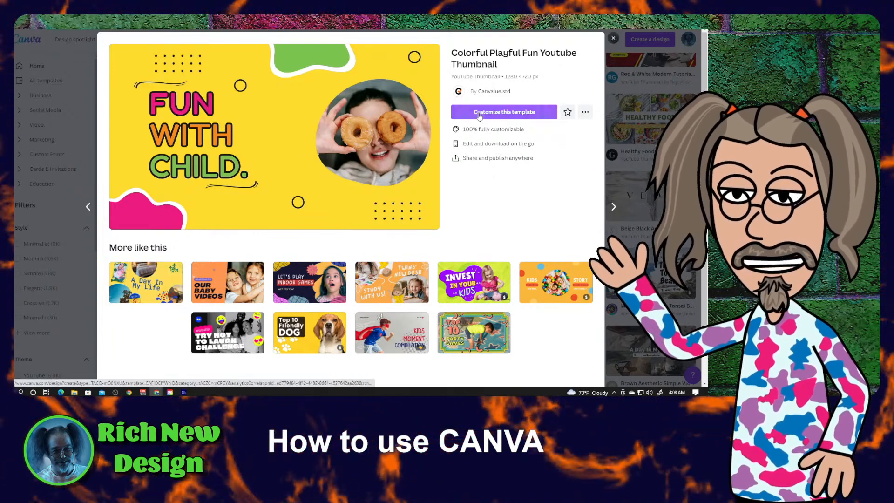
left_click(485, 113)
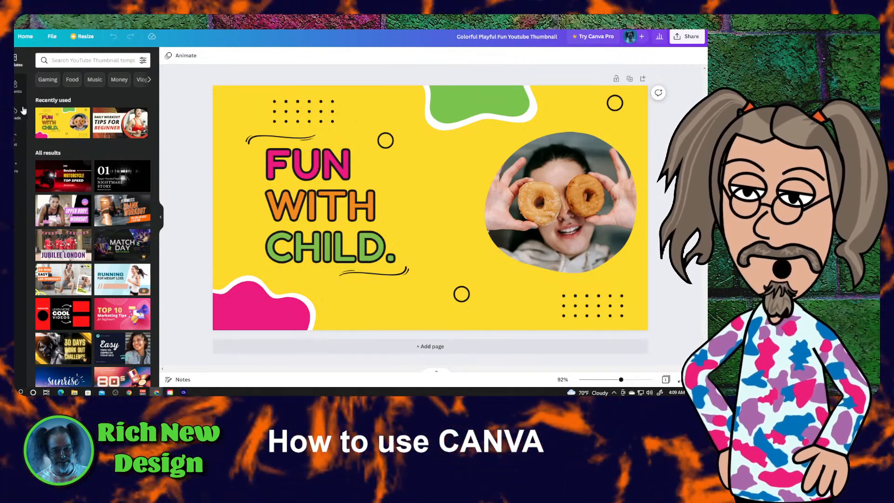
Check the uploaded images, browse the text font combinations, and try adding the BE BRAVE combination
left_click(16, 114)
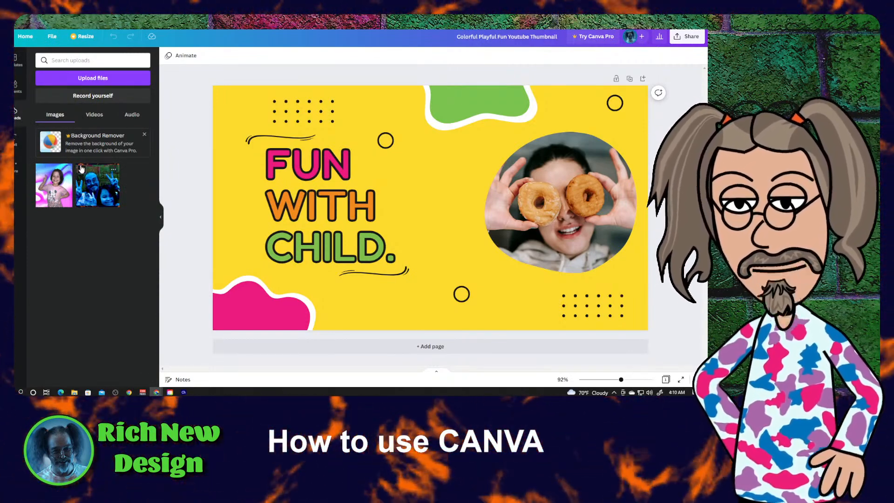
left_click(15, 144)
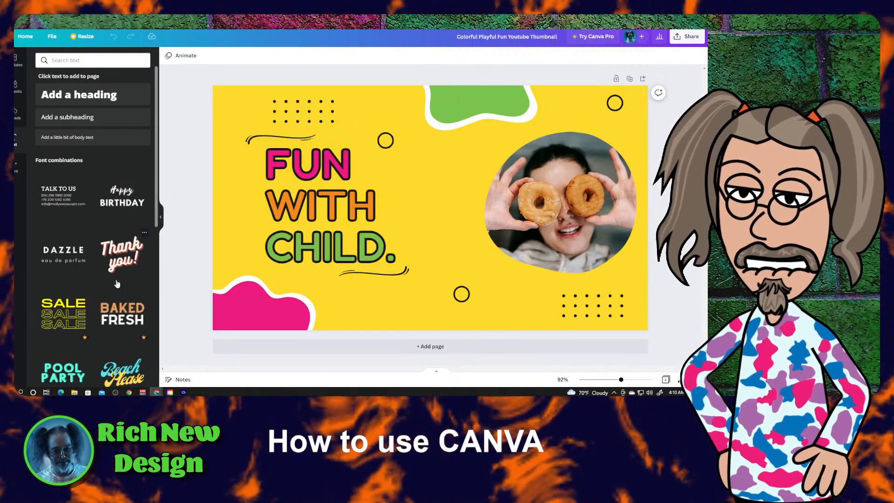
scroll(117, 286, "down", 5)
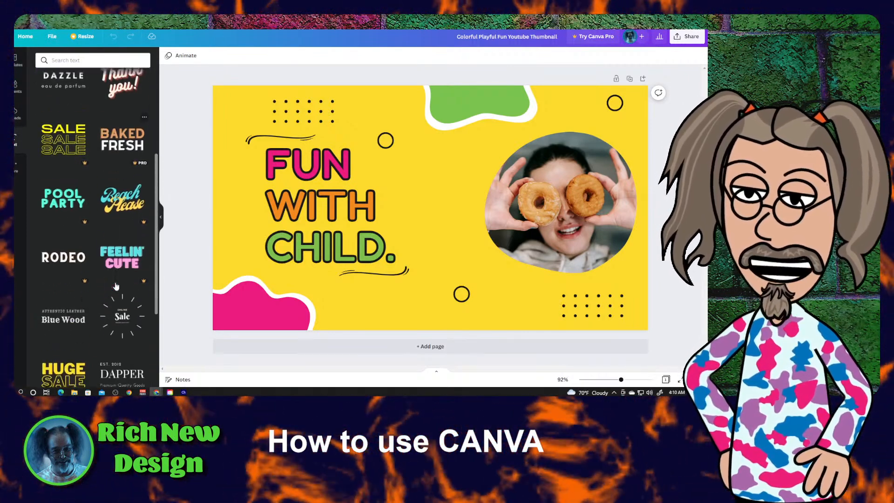
scroll(116, 285, "down", 4)
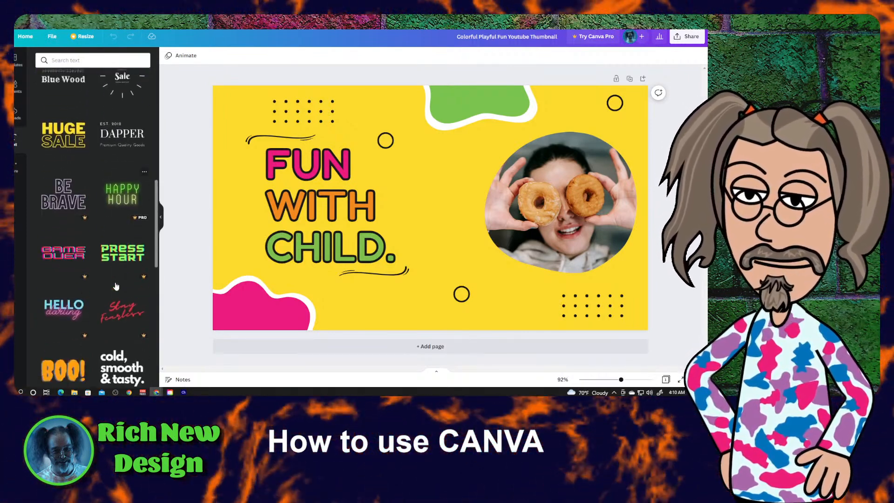
scroll(81, 186, "down", 1)
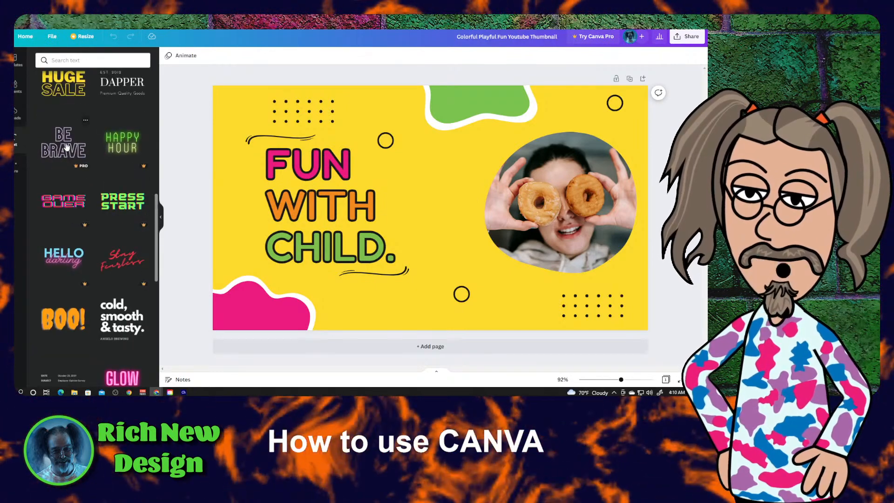
left_click(67, 145)
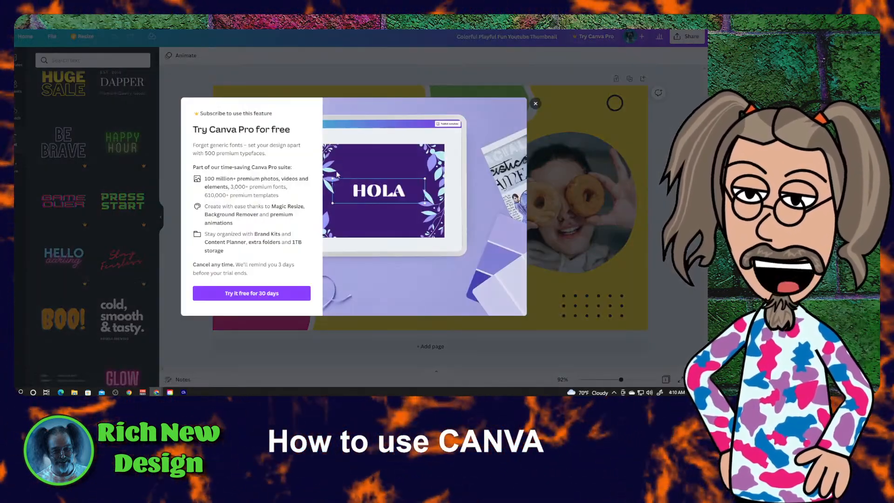
left_click(535, 104)
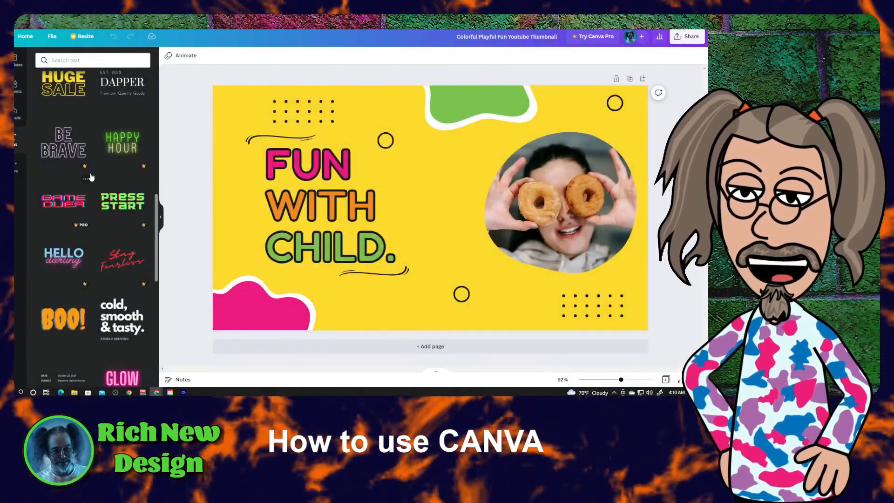
Place the HUGE SALE font combination on the thumbnail and delete it again
scroll(91, 173, "up", 3)
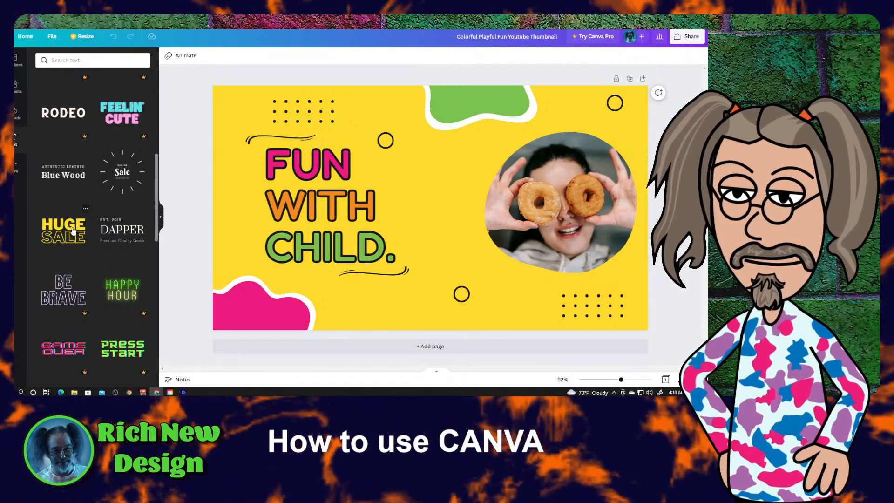
left_click_drag(72, 232, 412, 207)
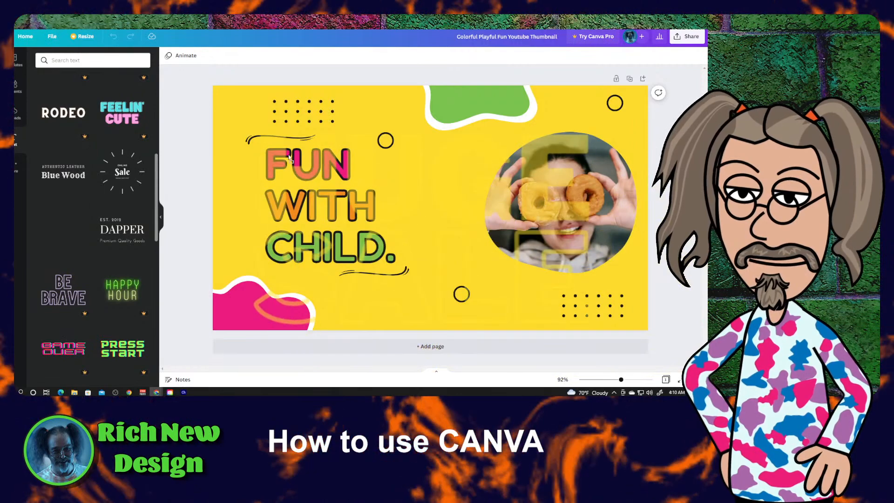
left_click_drag(288, 154, 329, 159)
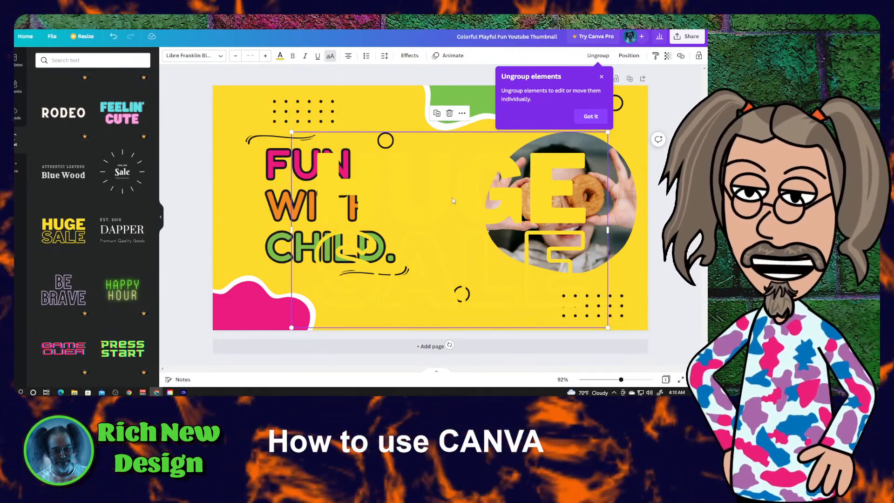
left_click(450, 113)
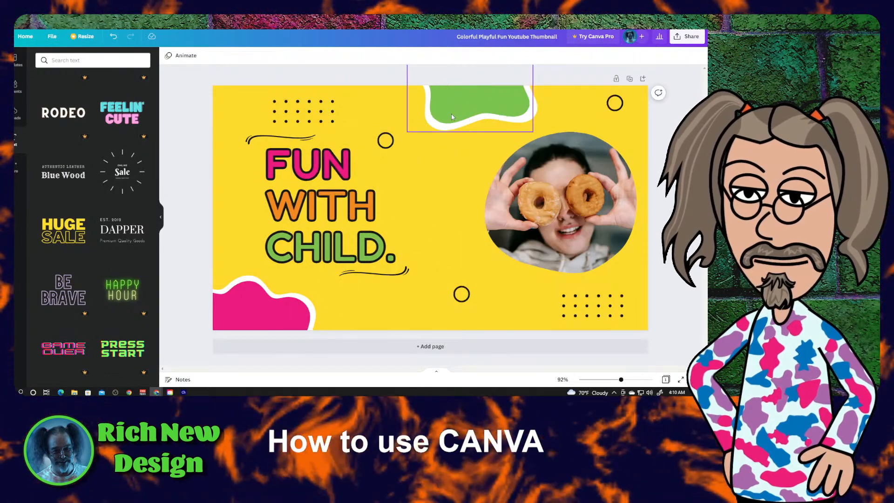
Replace the donut photo in the rounded frame with the uploaded picture of the girl in pink and slightly adjust the frame size
left_click(568, 205)
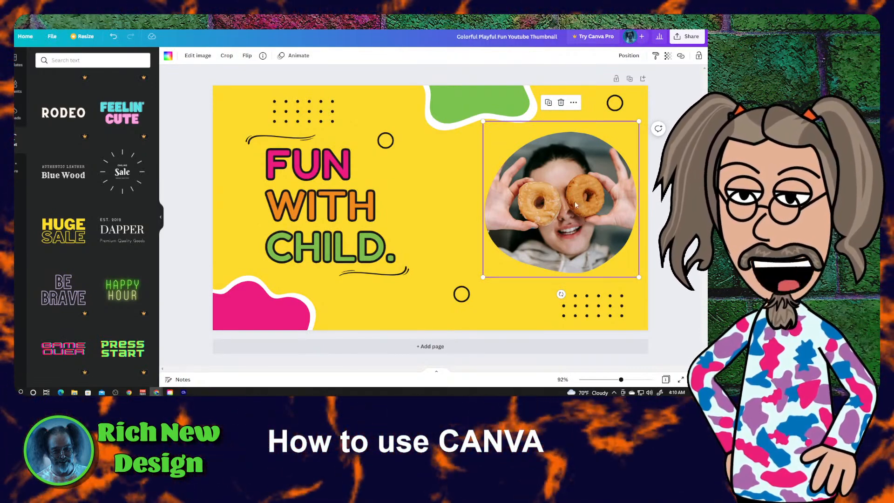
left_click(18, 122)
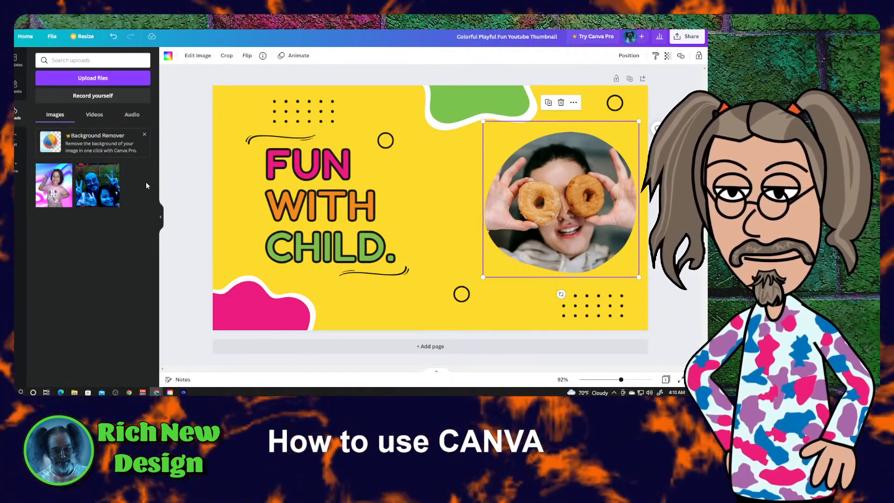
left_click_drag(56, 189, 107, 187)
left_click_drag(412, 185, 536, 161)
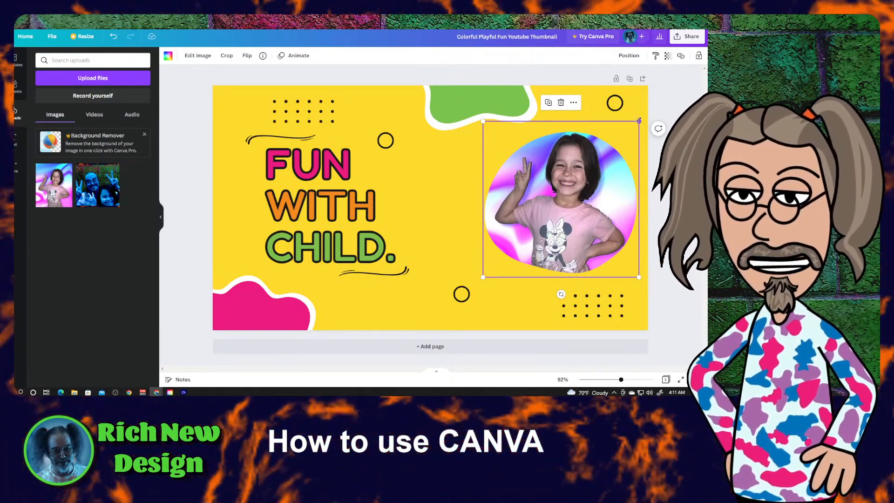
mouse_move(639, 120)
left_mouse_down()
mouse_move(630, 136)
mouse_move(647, 126)
left_mouse_up()
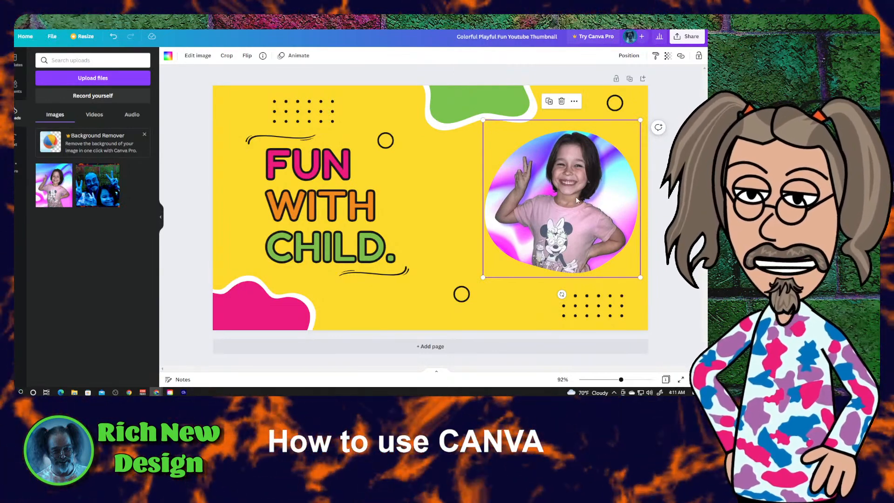
left_click(324, 177)
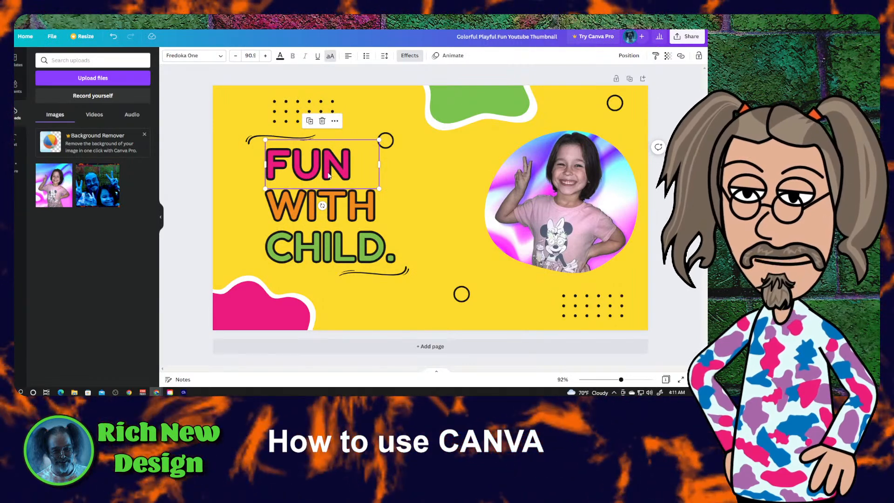
double_click(328, 175)
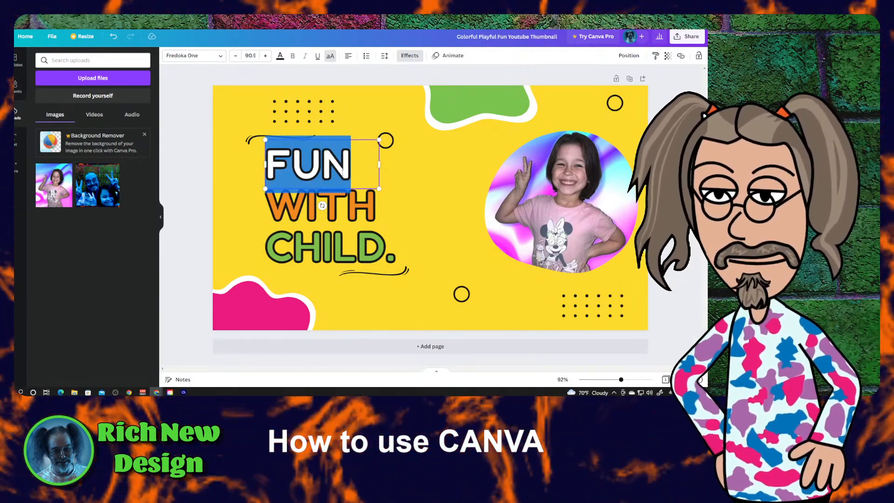
type("HO")
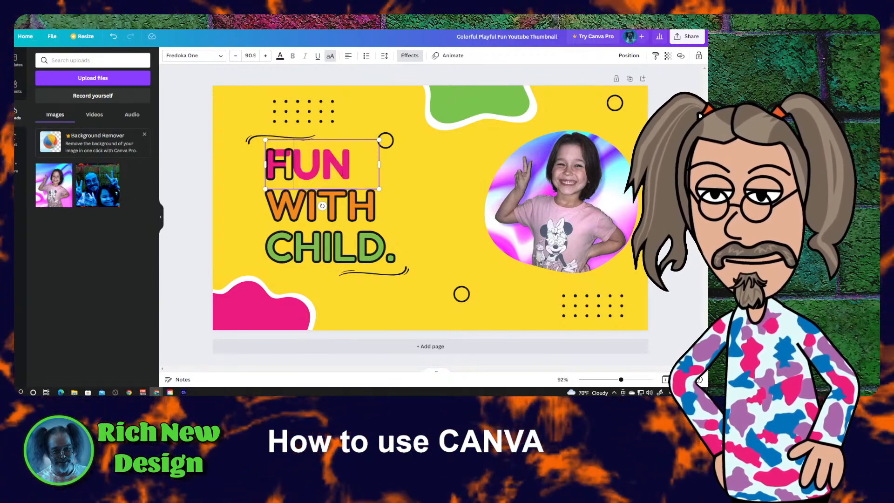
type("W")
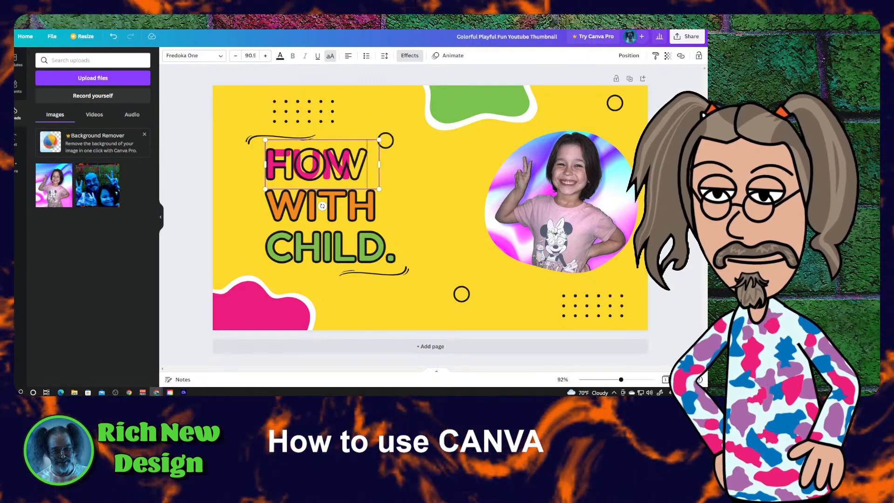
left_click(279, 138)
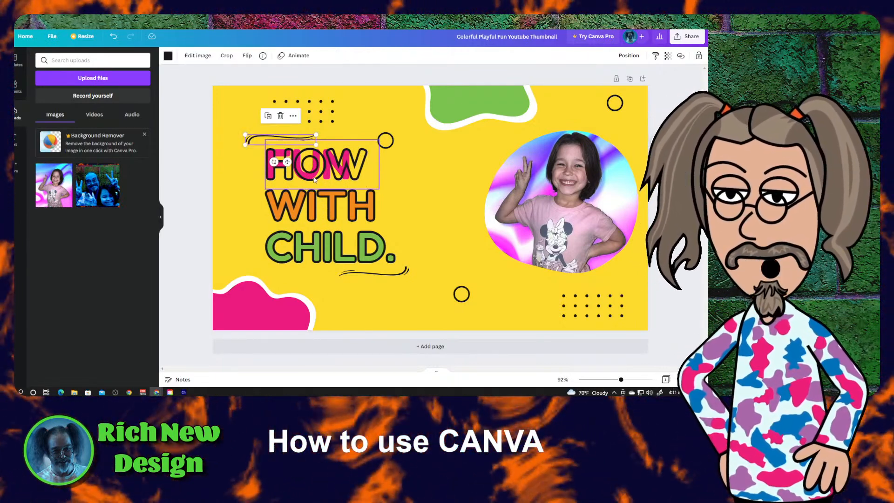
key("ctrl+z")
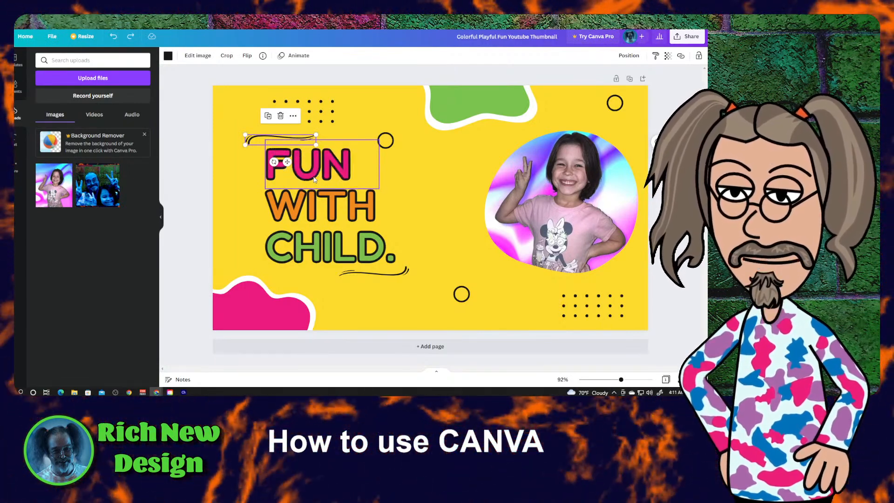
Change the outlined FUN text on the first title line to HOW
left_click(315, 175)
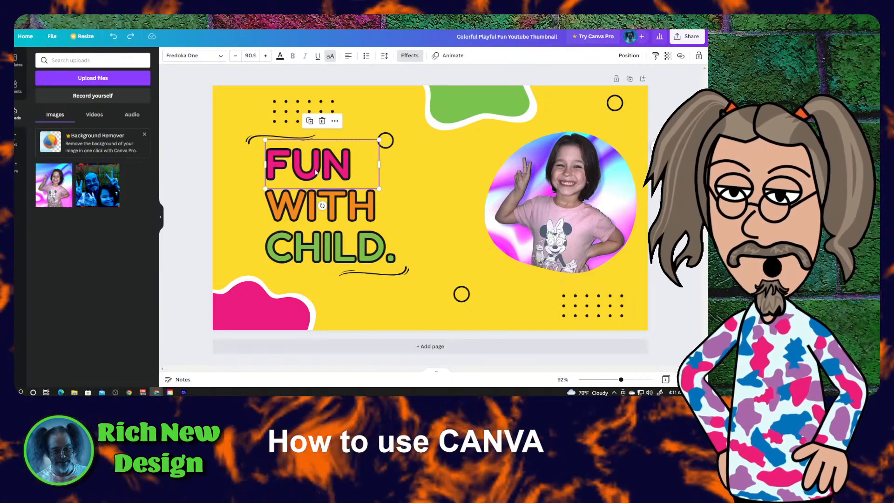
double_click(316, 171)
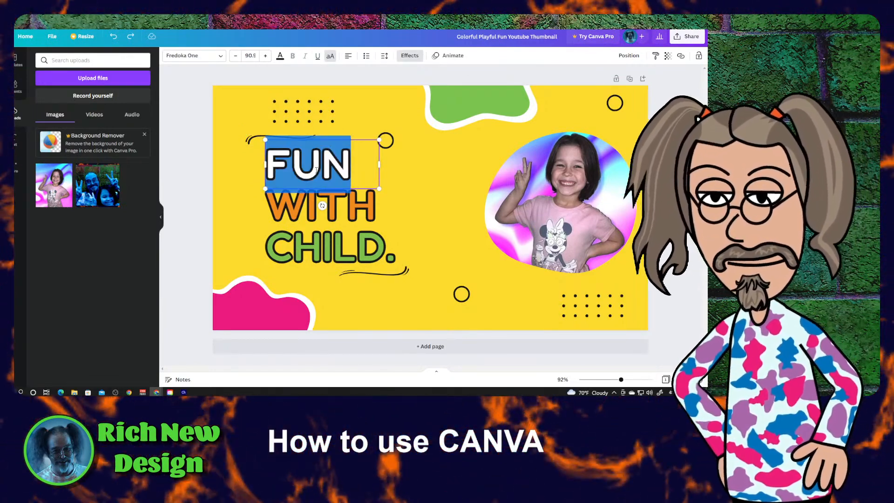
type("HOW")
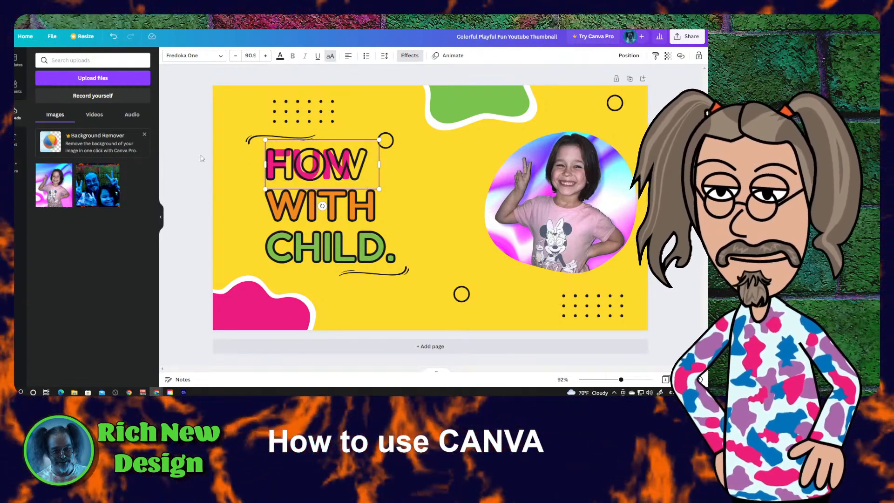
Look through the text, apps and elements libraries and check the overlapping first title line
left_click(16, 137)
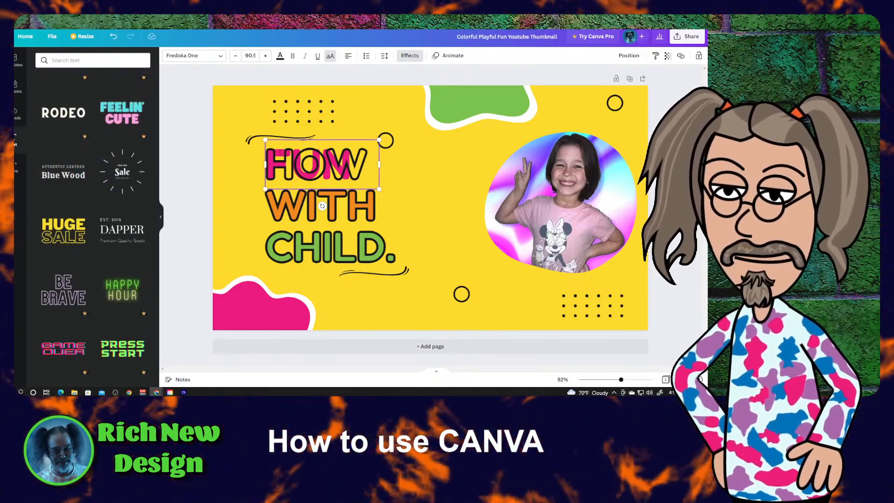
scroll(84, 140, "up", 10)
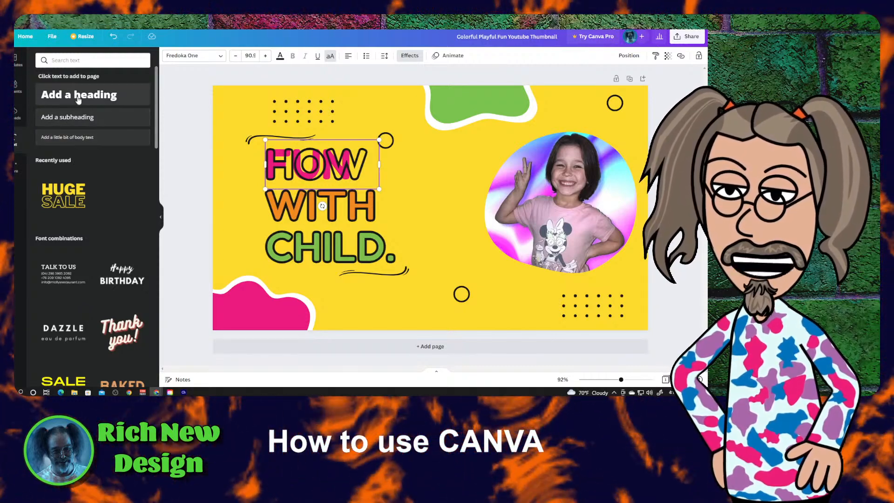
left_click(15, 166)
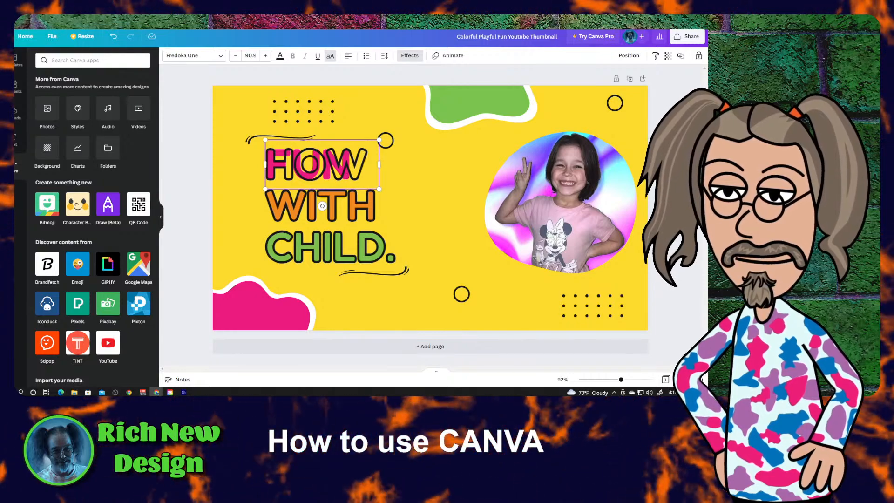
double_click(346, 171)
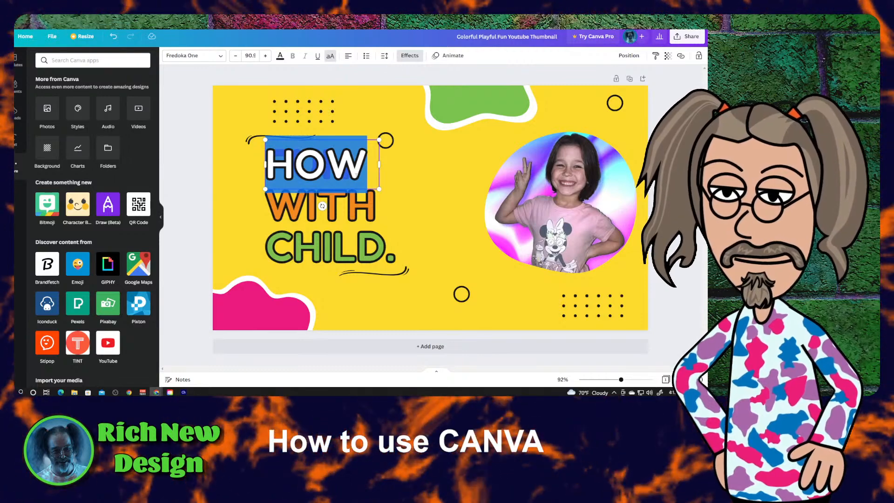
left_click(373, 176)
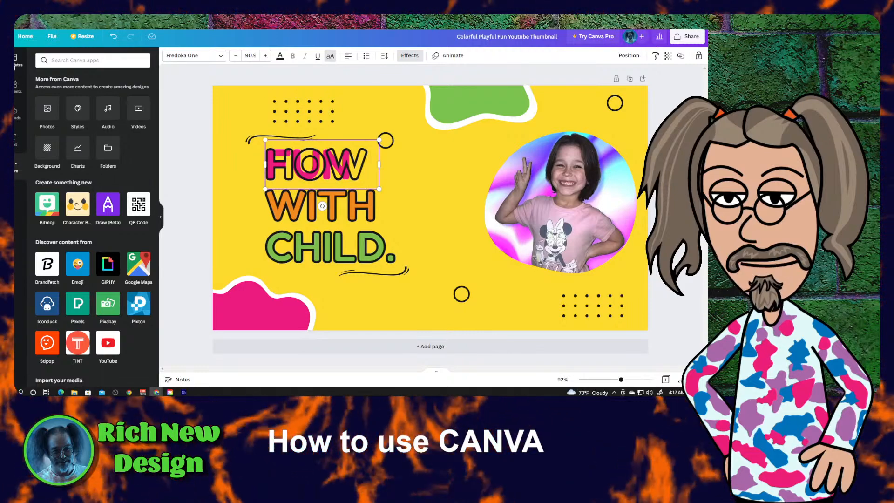
left_click(16, 85)
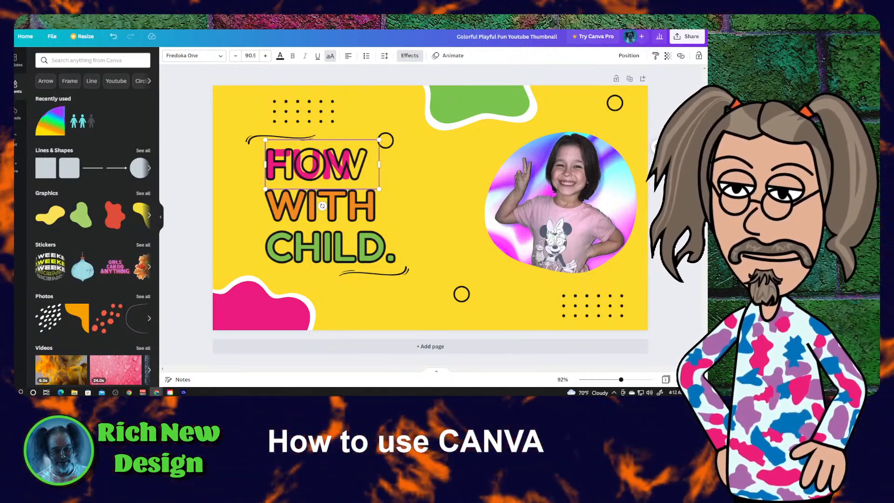
left_click(668, 84)
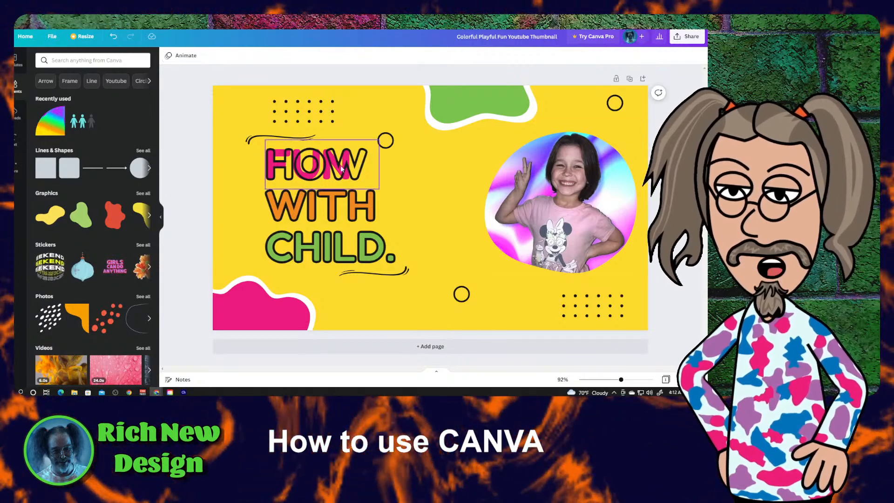
Move the HOW outline aside, change the pink FUN text beneath it to HOW, and realign the outline over the pink text
left_click_drag(338, 172, 338, 144)
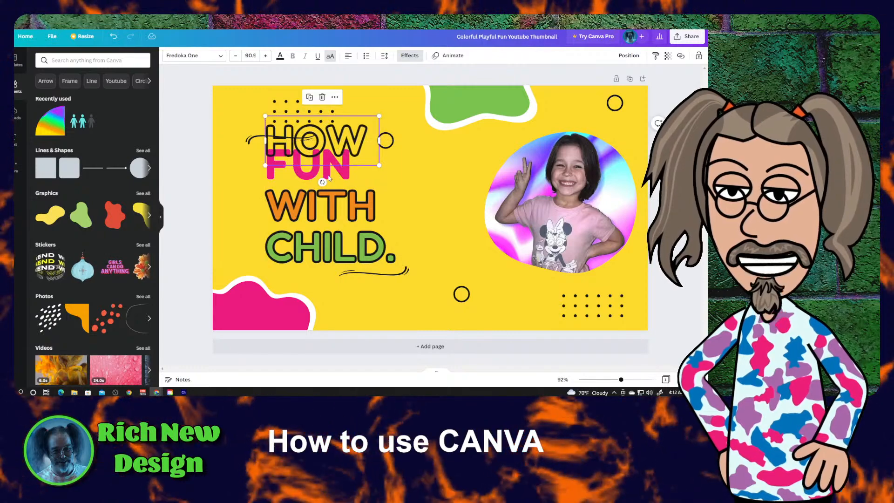
left_click(327, 177)
double_click(326, 176)
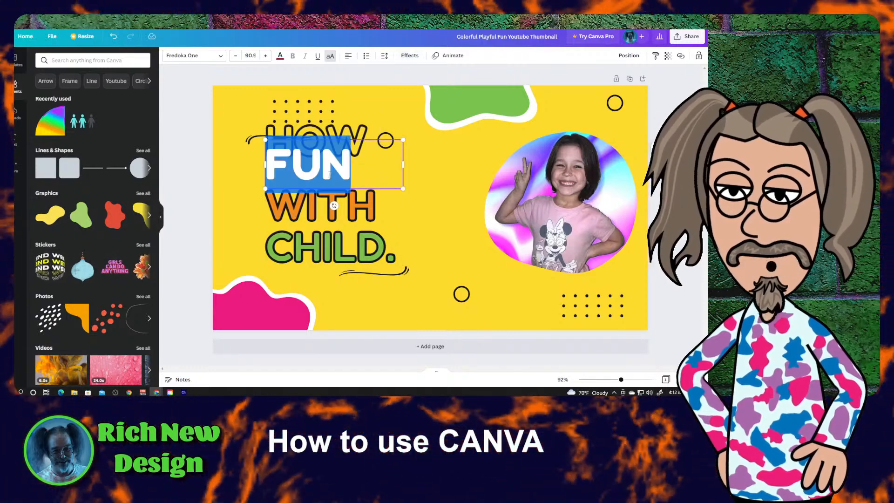
type("HOW")
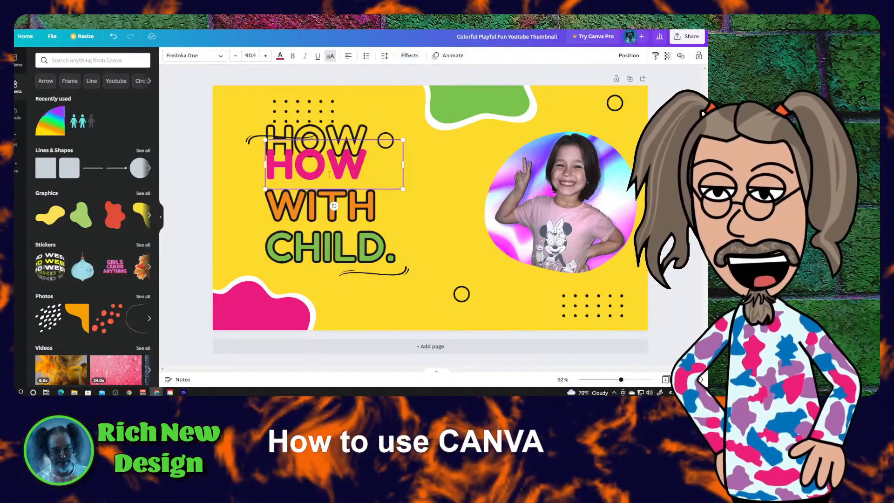
left_click(673, 169)
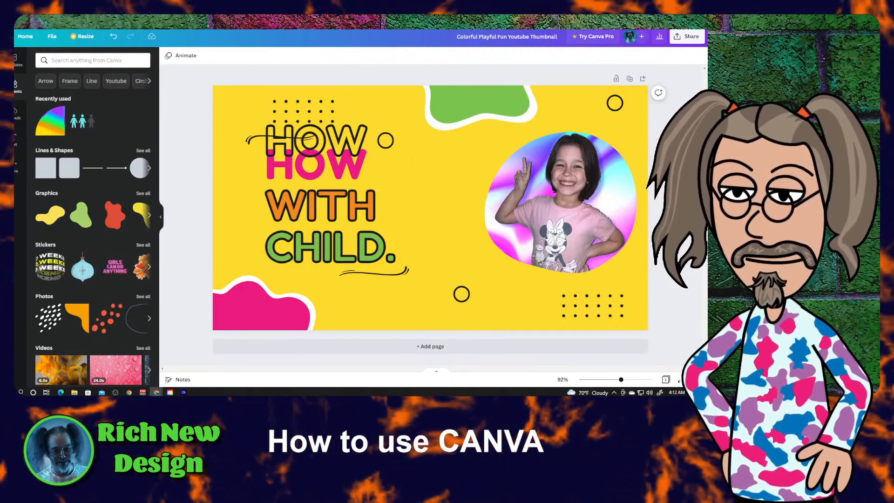
left_click_drag(346, 135, 346, 156)
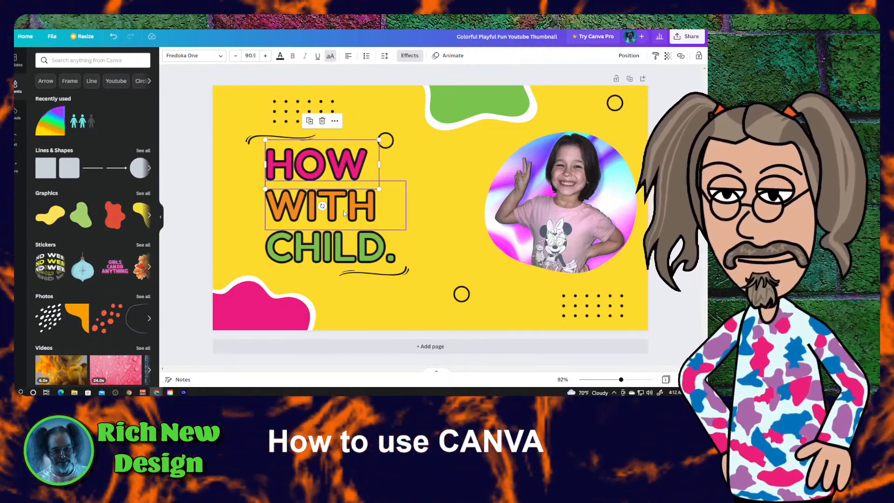
Change both the outlined and the orange WITH text on the second title line to TO, with the outline aligned over the fill
left_click(354, 216)
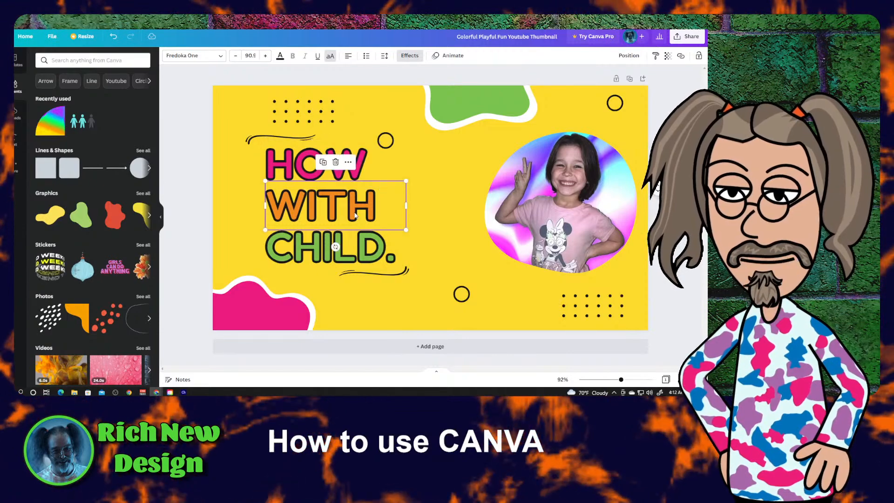
double_click(355, 215)
type("TO")
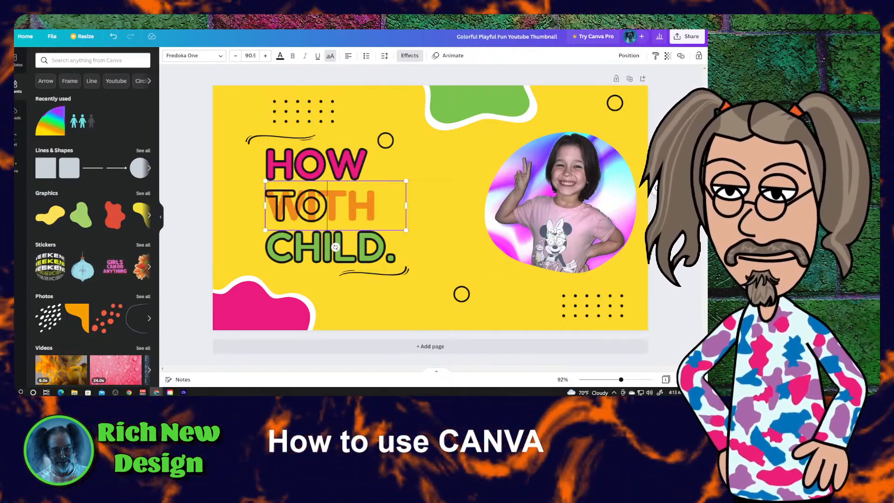
left_click(675, 205)
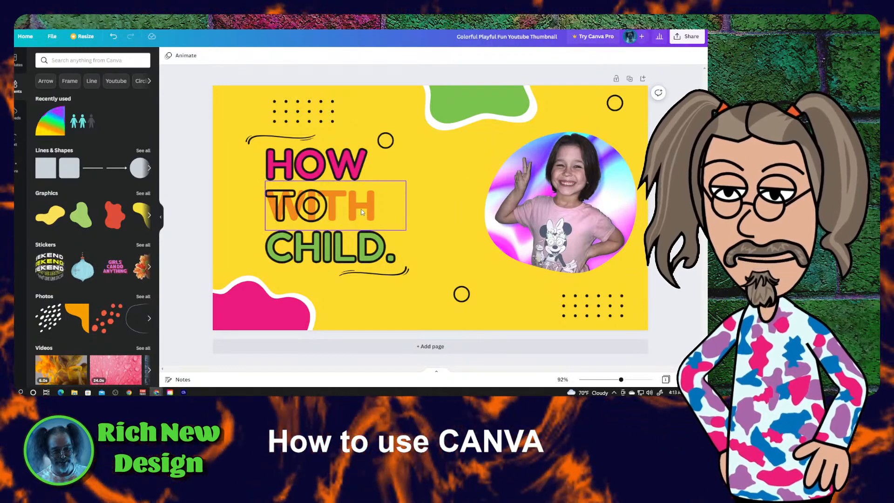
left_click(362, 212)
double_click(363, 210)
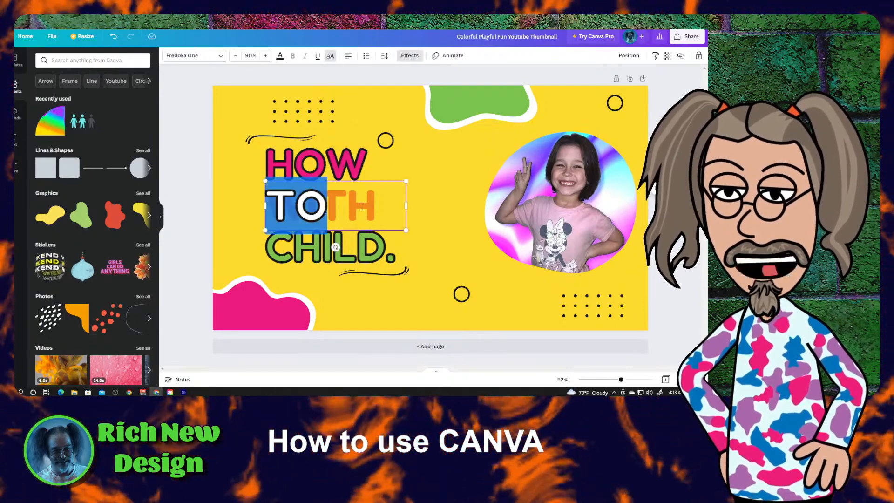
type("WITH")
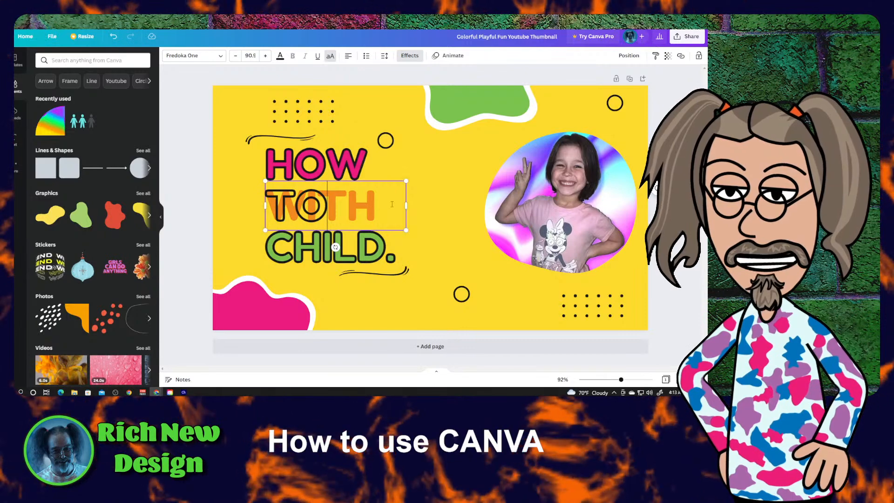
left_click_drag(406, 203, 369, 205)
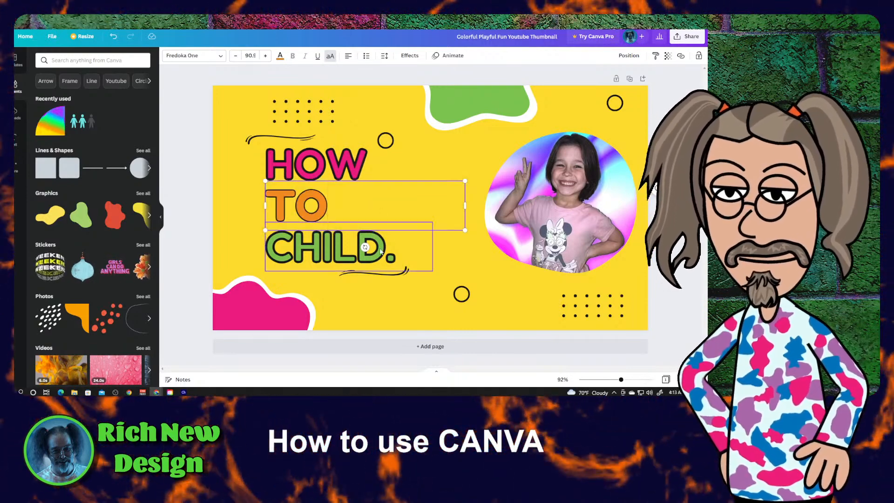
Change the outlined CHILD. text on the third title line to SMILE
left_click(380, 251)
double_click(380, 249)
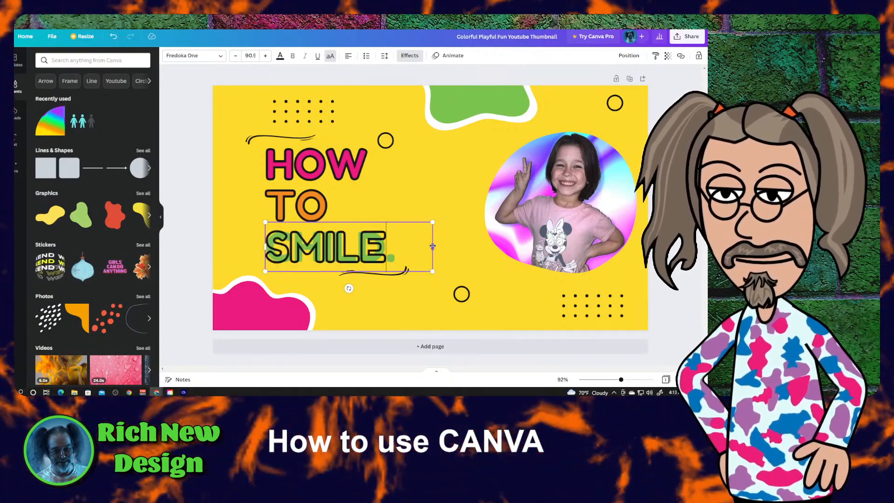
left_click(669, 285)
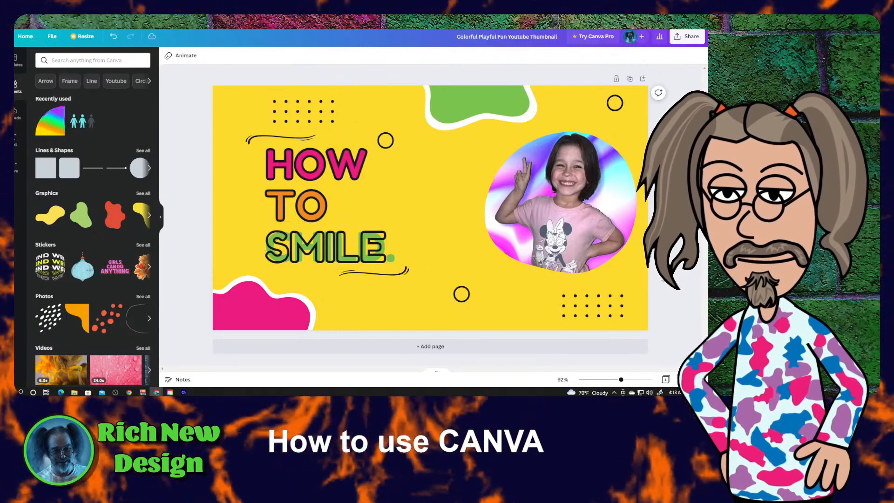
Change the green CHILD. text beneath the SMILE outline to SMILE so both layers of the third title line match
left_click(393, 264)
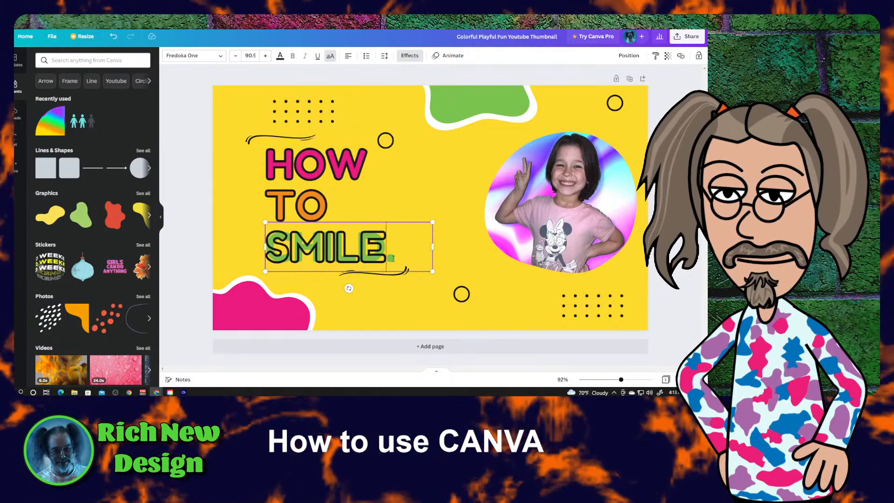
left_click(392, 258)
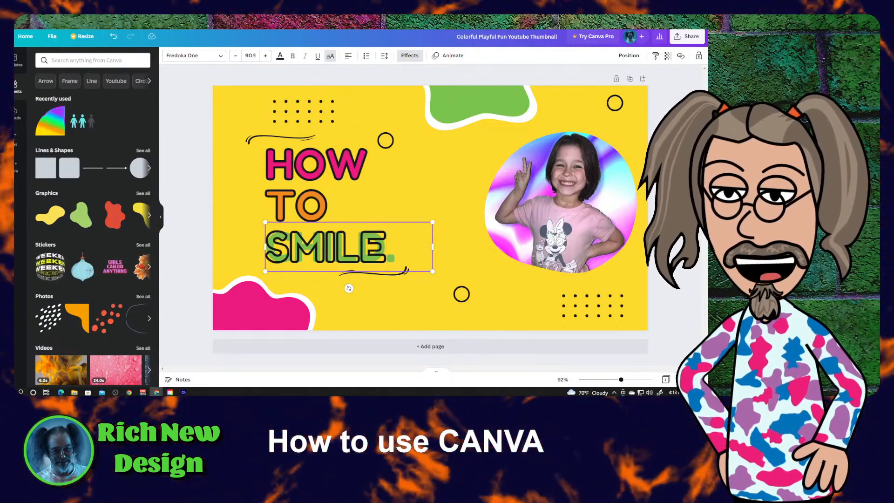
left_click(447, 265)
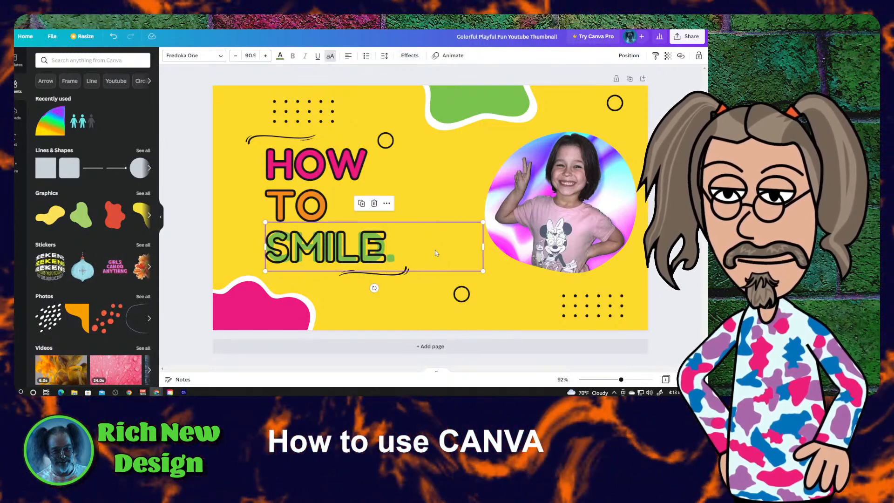
double_click(436, 250)
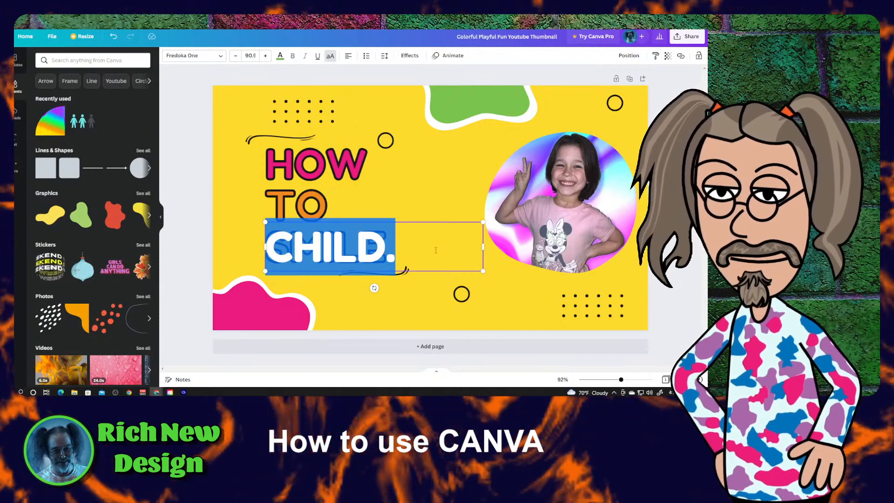
type("SMILE")
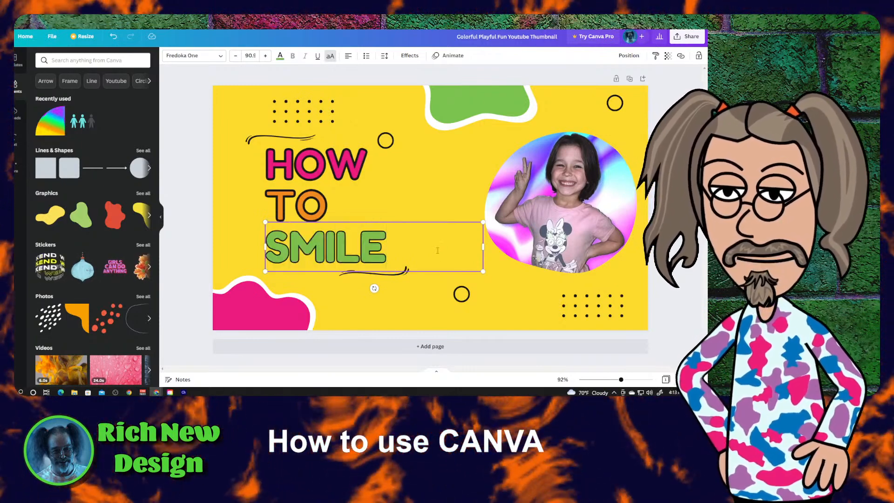
left_click(670, 233)
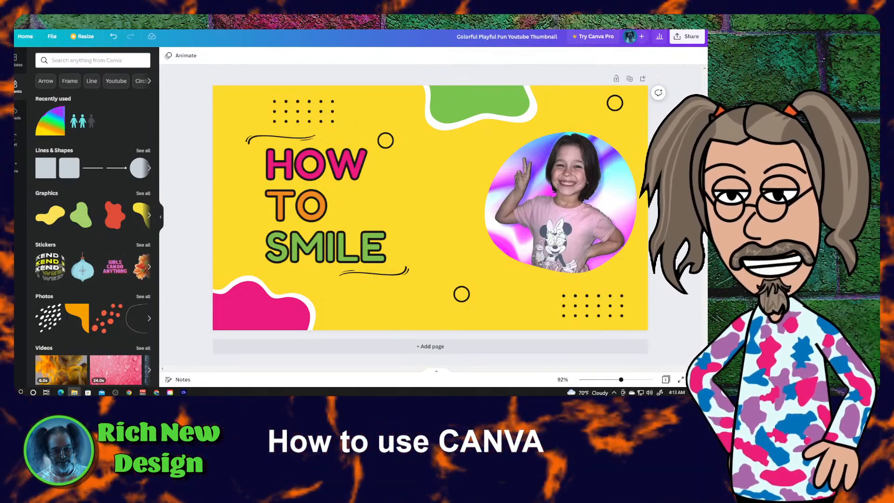
mouse_move(705, 50)
left_mouse_down()
mouse_move(453, 50)
mouse_move(455, 36)
mouse_move(436, 56)
mouse_move(486, 51)
mouse_move(629, 74)
mouse_move(706, 57)
left_mouse_up()
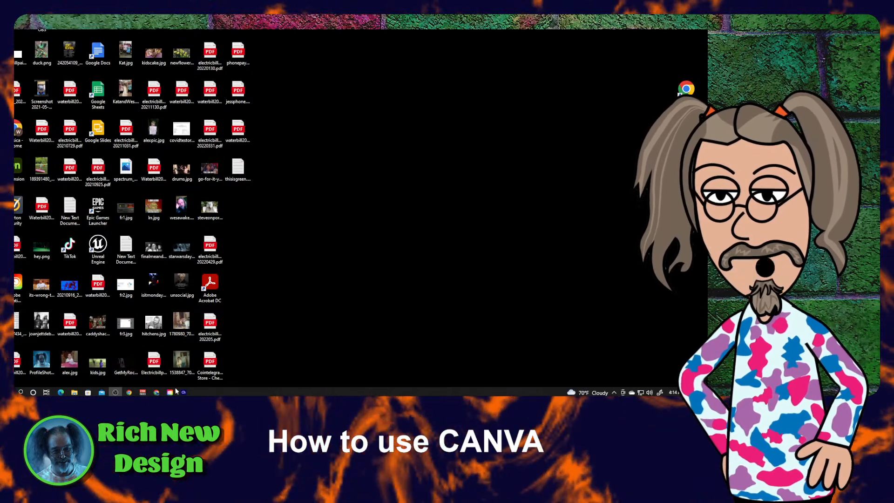
mouse_move(158, 393)
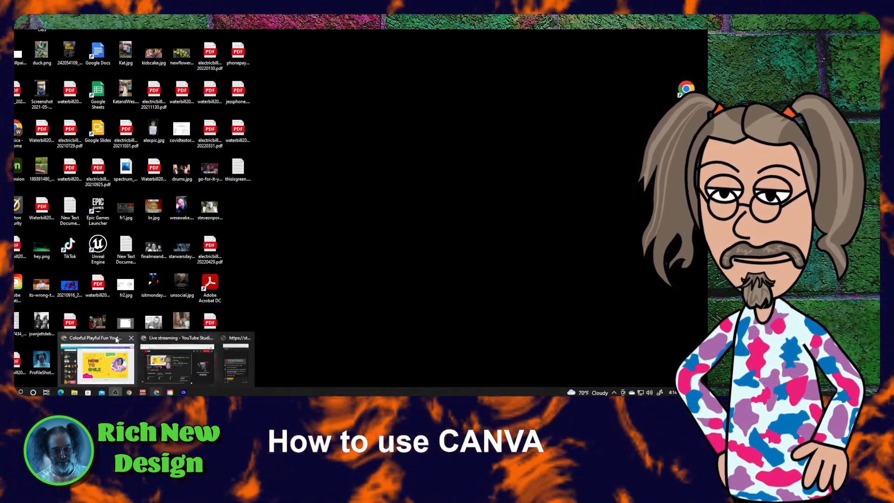
left_click(116, 336)
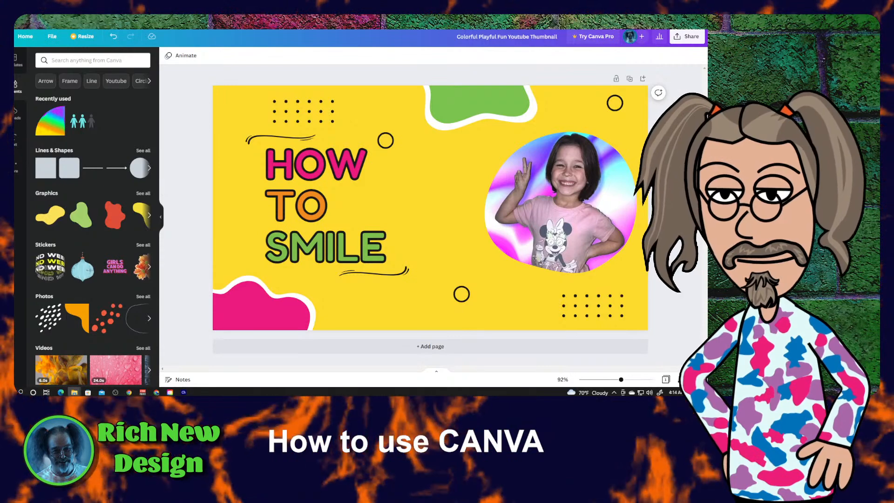
Upload the photo of the long-haired man holding a mug and place it in the rounded frame, replacing the girl's photo
left_click_drag(705, 218, 94, 222)
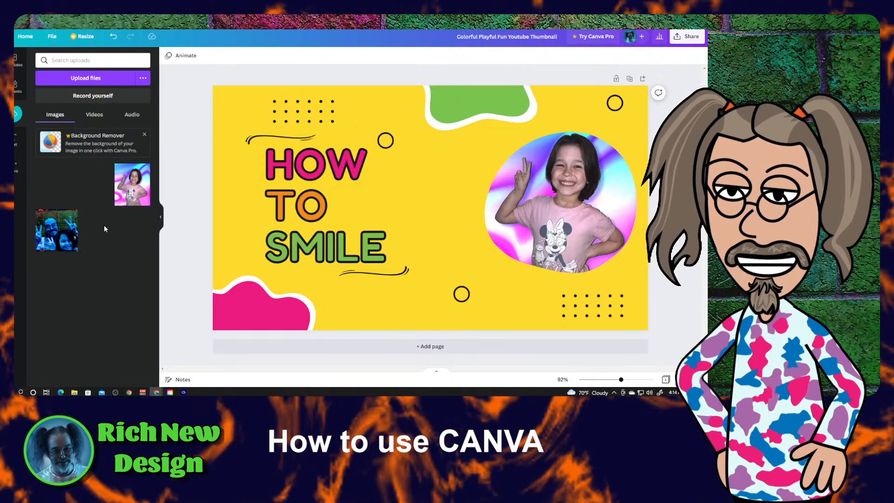
left_click(598, 206)
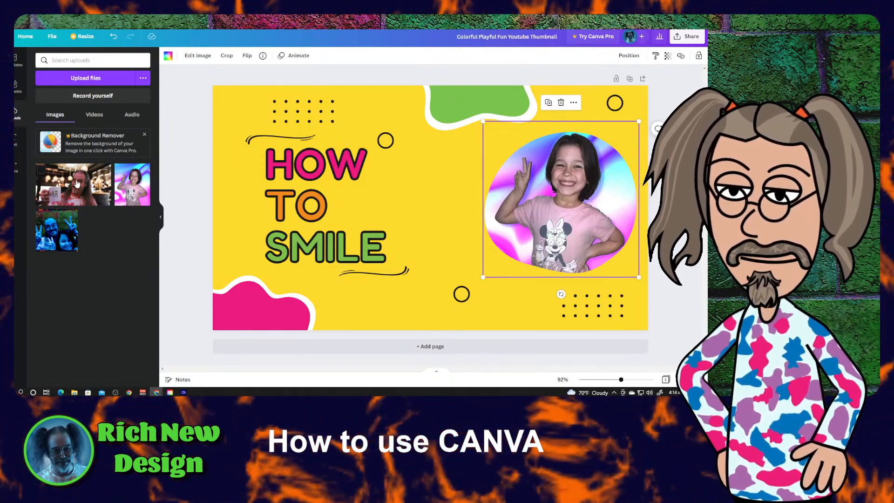
left_click_drag(78, 184, 336, 183)
left_click_drag(507, 170, 535, 165)
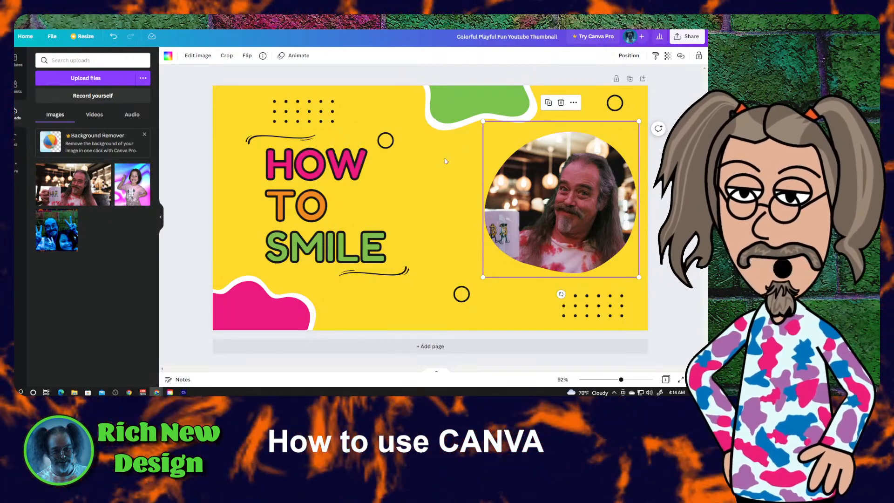
Change the thumbnail's yellow background to Magenta #cb6ce6
left_click(436, 168)
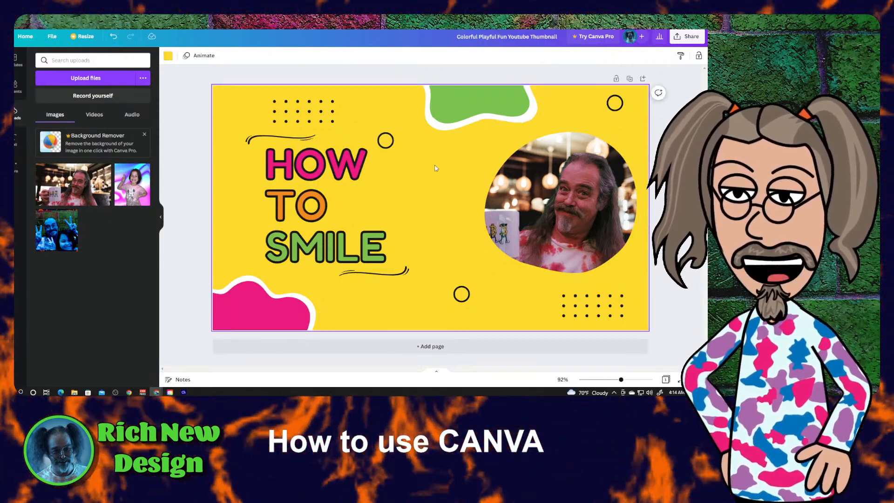
left_click(168, 56)
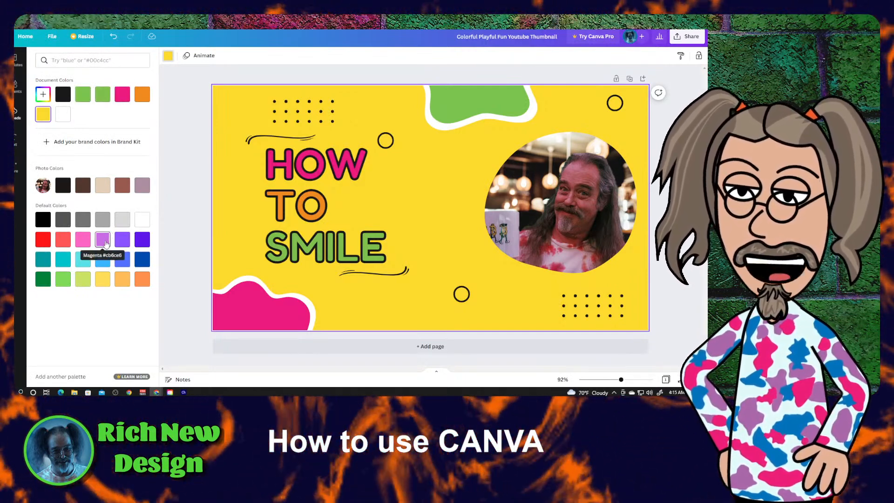
left_click(103, 240)
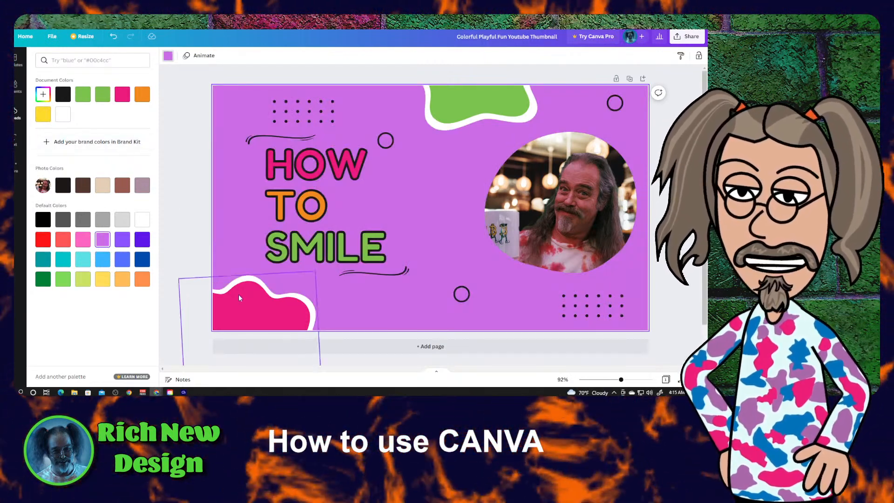
Recolor the pink blob in the thumbnail's lower corner light blue and select the green blob at the upper edge
left_click(253, 311)
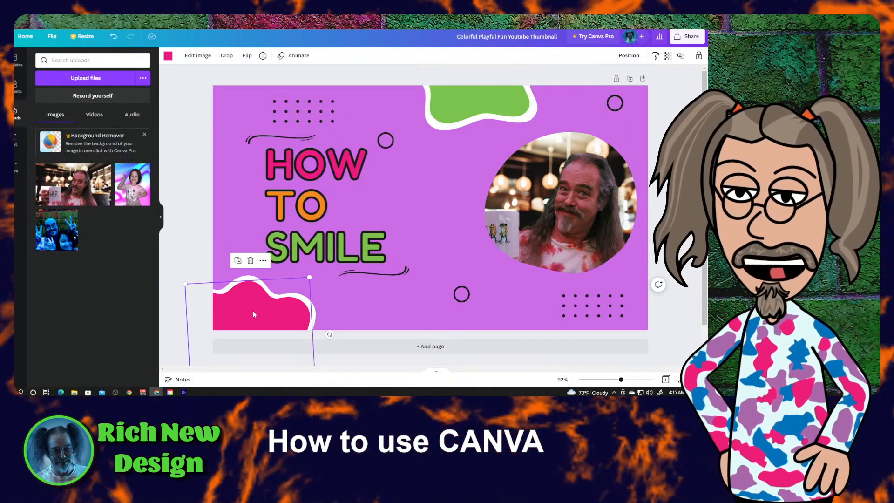
left_click(168, 56)
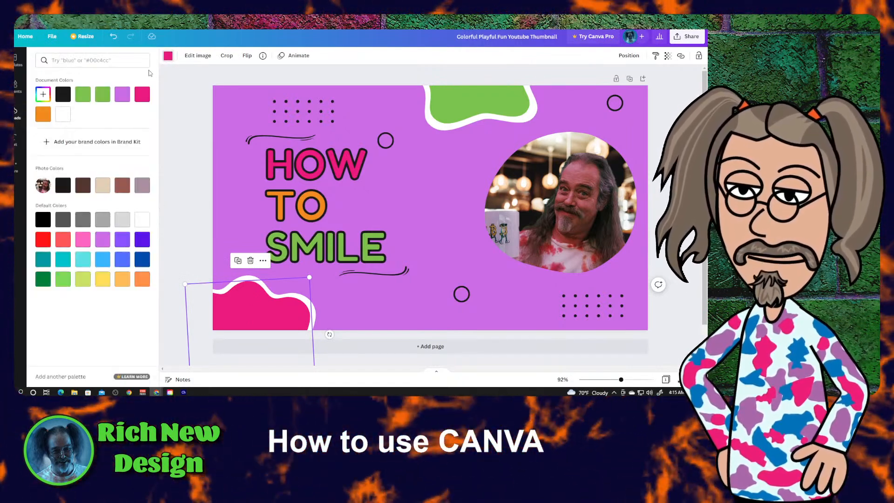
left_click(103, 262)
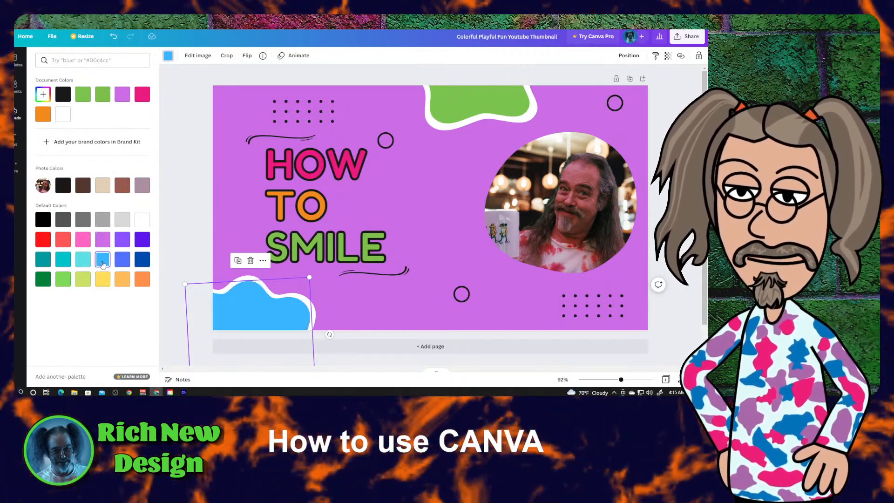
left_click(451, 106)
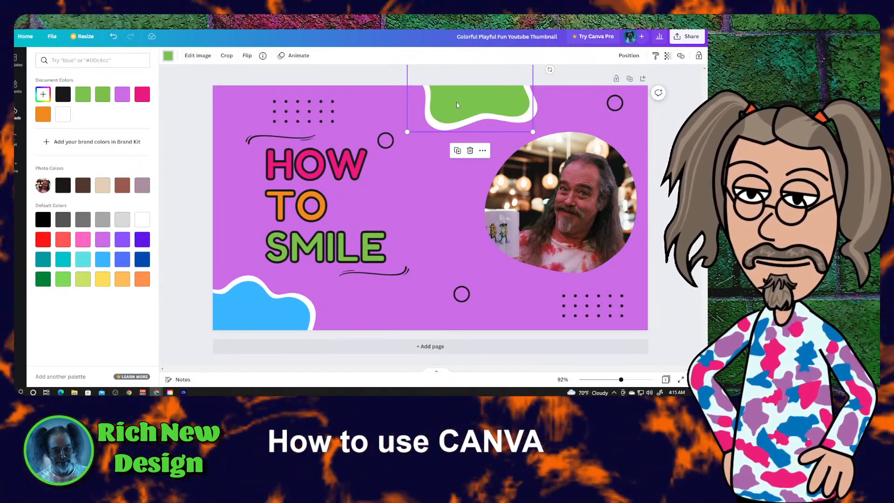
Look through the elements library, from graphics, stickers and charts down to frames, grids and the graphic collections
left_click(15, 88)
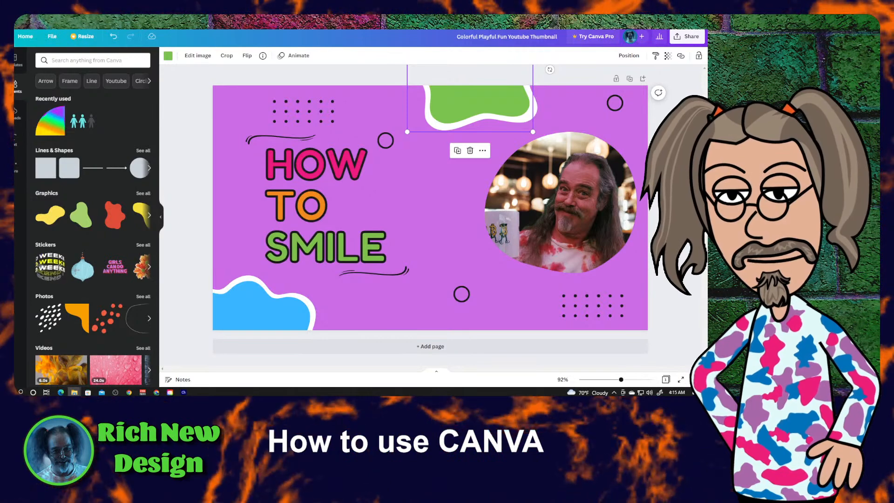
scroll(64, 194, "down", 1)
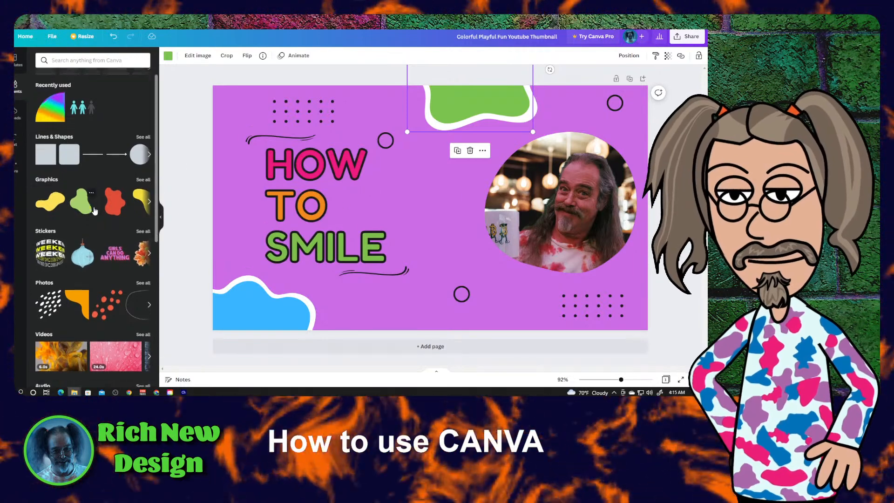
scroll(106, 186, "down", 3)
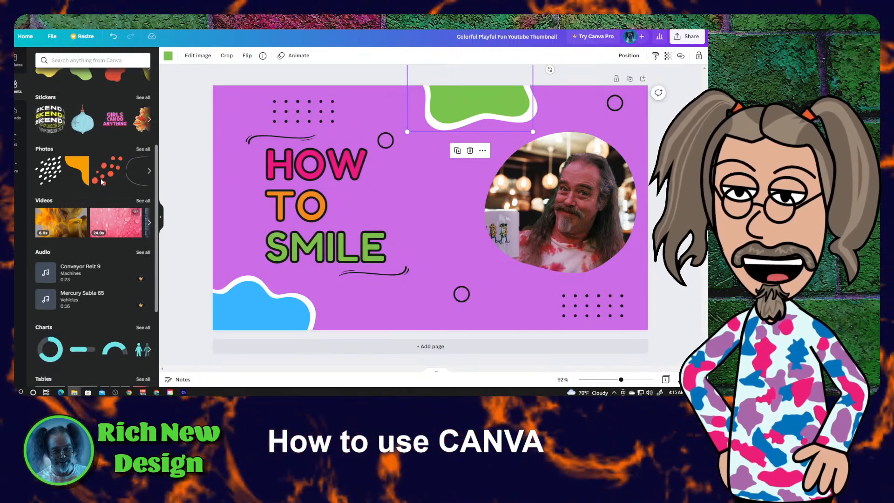
scroll(97, 167, "down", 5)
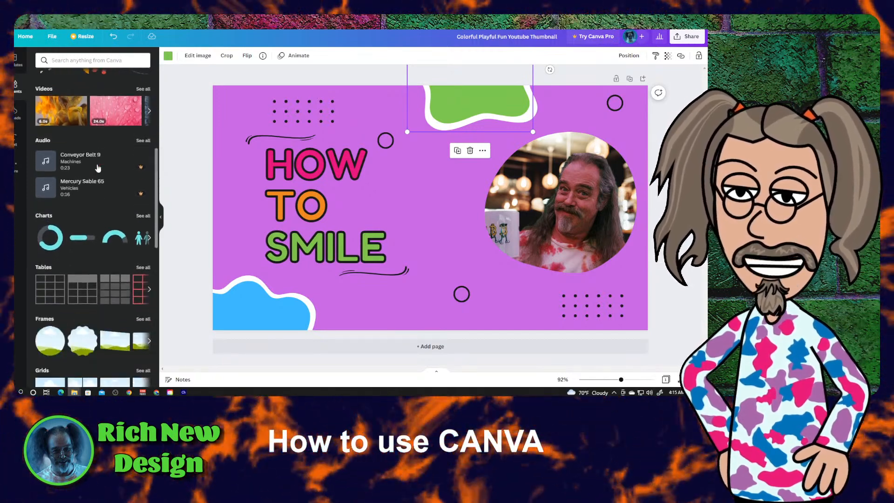
scroll(98, 168, "down", 3)
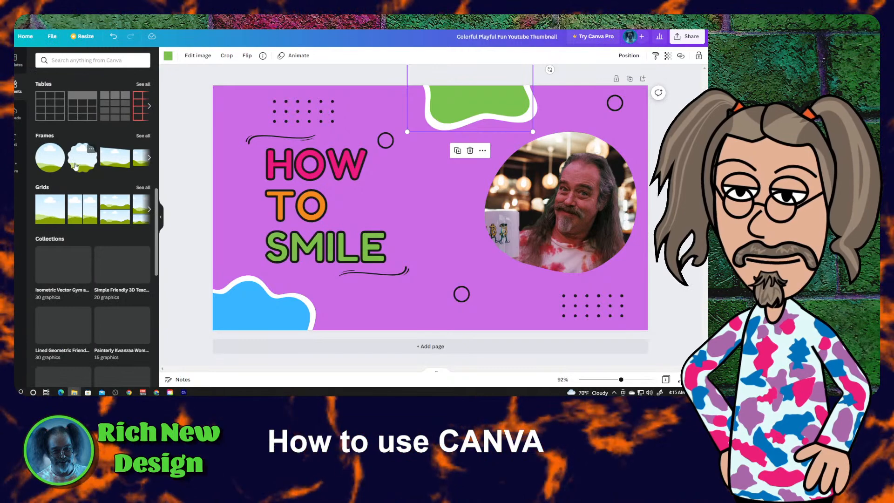
scroll(108, 167, "down", 3)
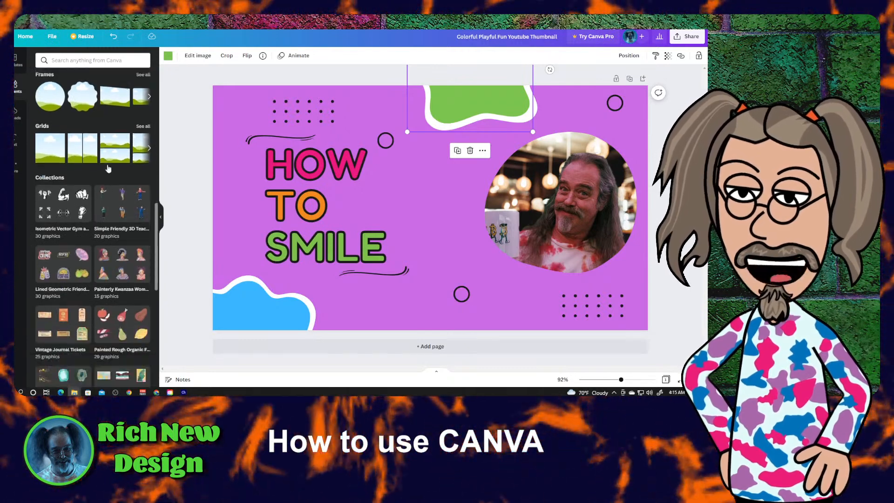
scroll(82, 171, "down", 1)
scroll(82, 171, "down", 5)
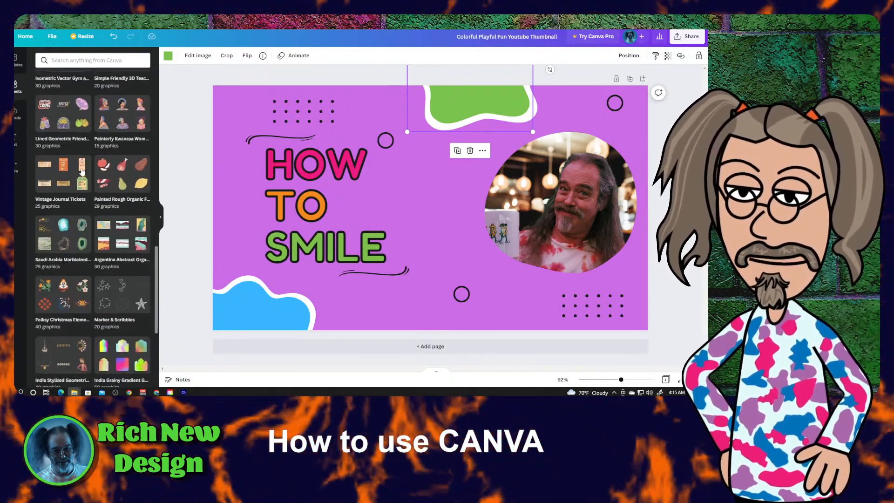
scroll(82, 171, "down", 2)
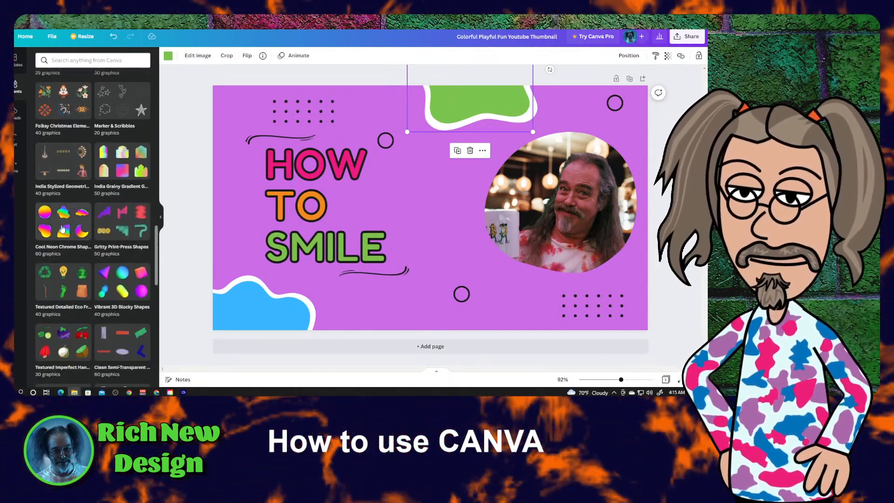
Add the wooden comb from the Textured Detailed Eco collection, shrink it, and place it between the title and the photo
left_click(65, 290)
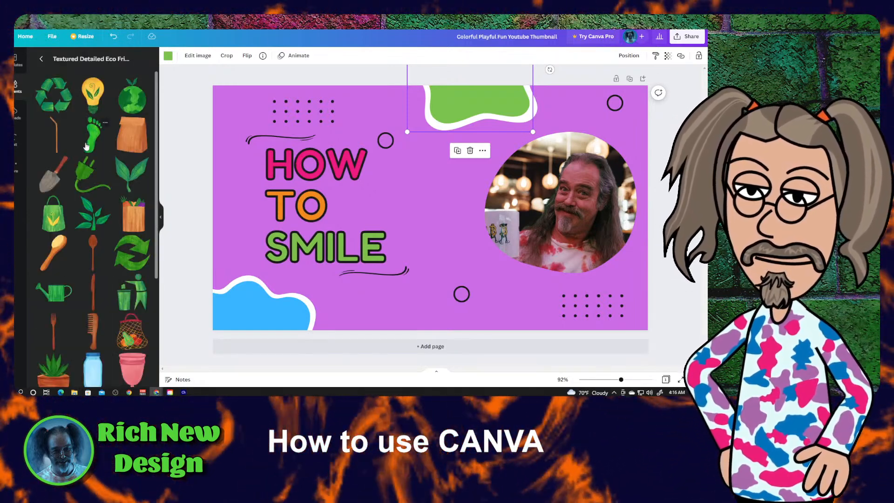
scroll(87, 146, "down", 6)
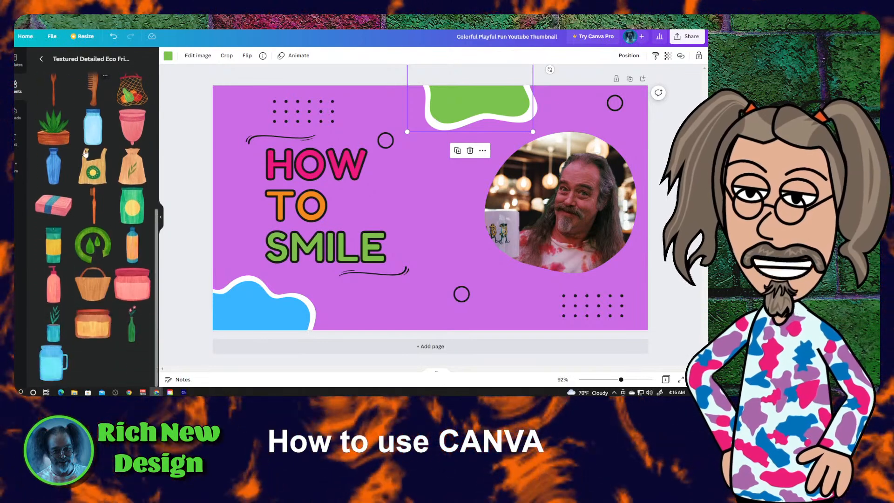
scroll(91, 150, "up", 4)
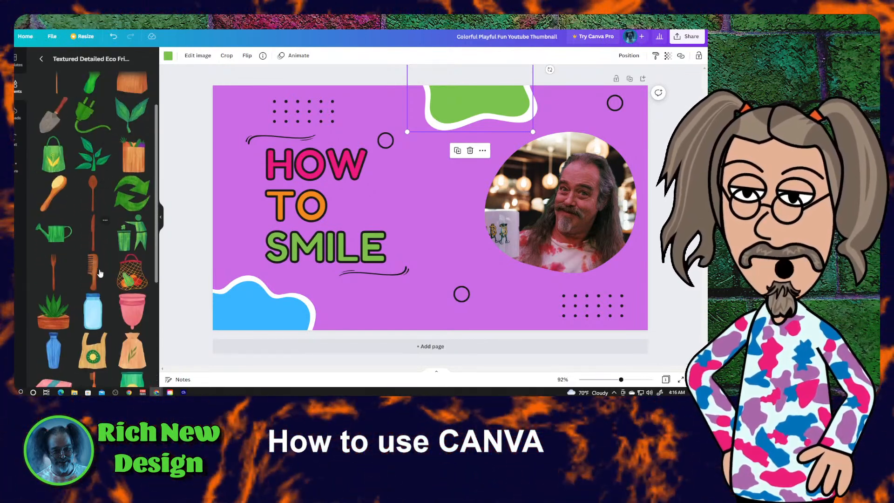
left_click_drag(94, 271, 418, 155)
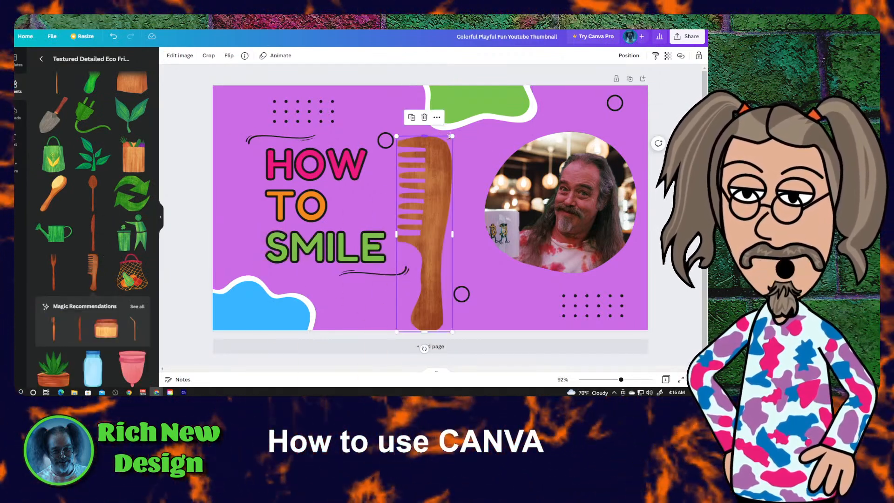
left_click_drag(452, 135, 406, 257)
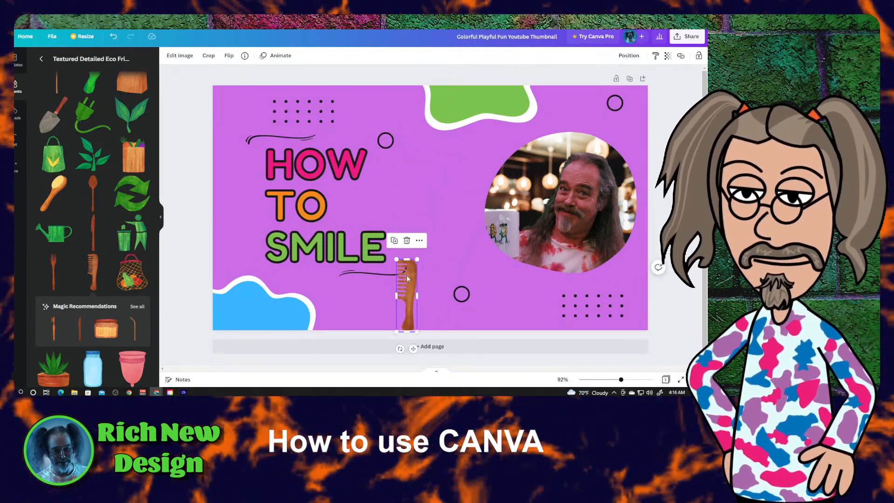
left_click_drag(408, 287, 419, 180)
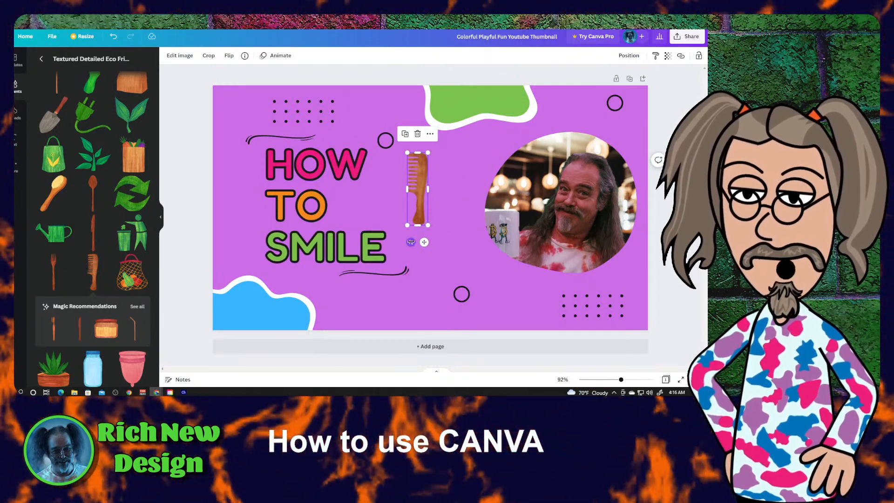
Rotate the comb to a nearly horizontal angle between the title and the photo and look through the rest of its collection
left_click_drag(411, 242, 471, 186)
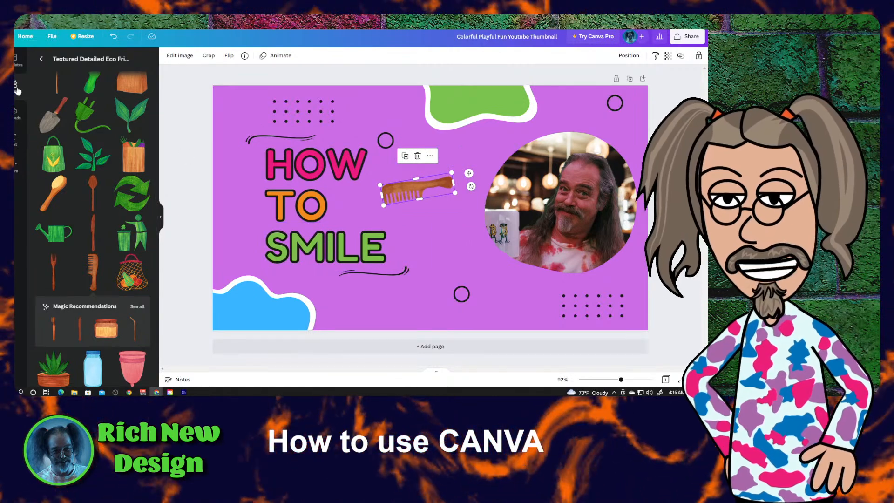
scroll(67, 171, "down", 5)
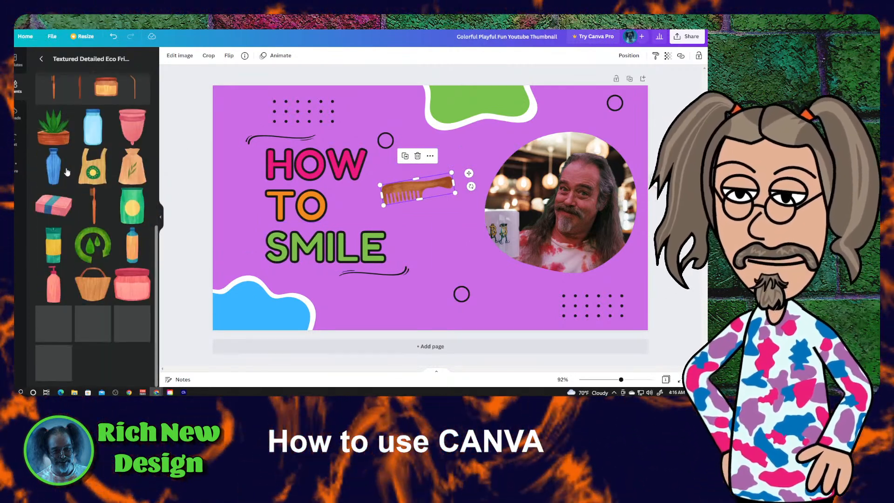
scroll(66, 171, "up", 6)
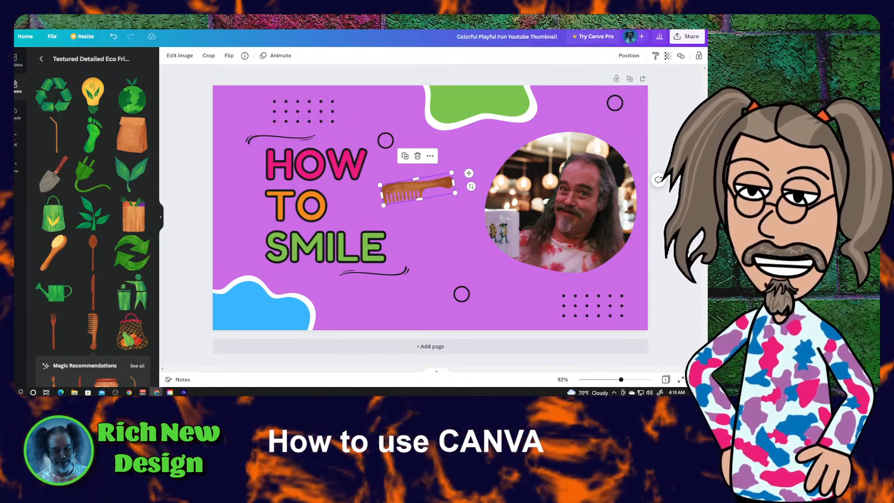
Download the thumbnail as a JPG file
left_click(53, 37)
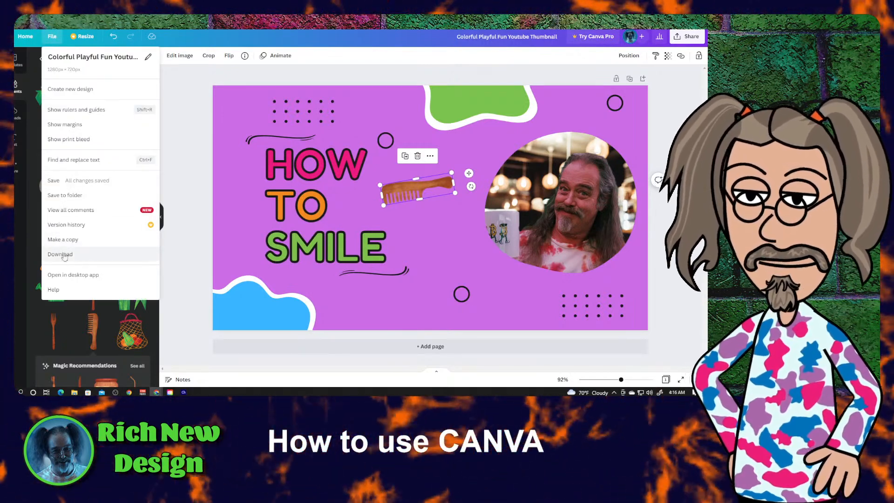
left_click(60, 254)
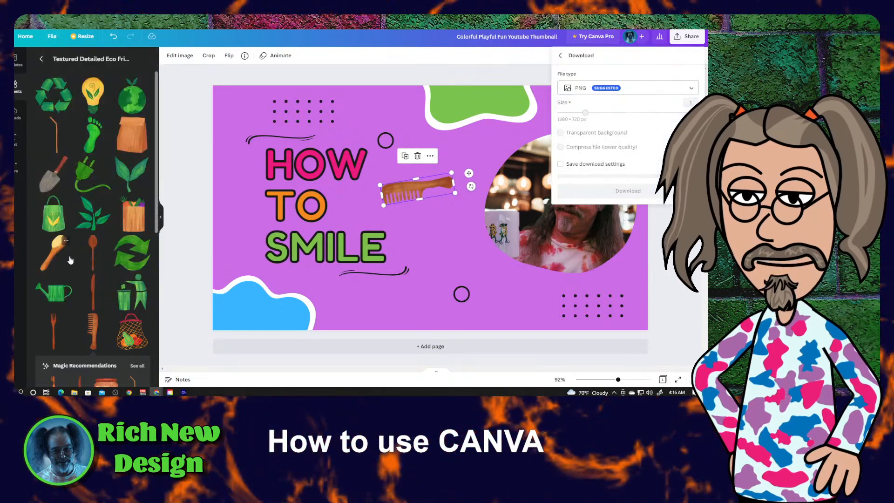
left_click(692, 88)
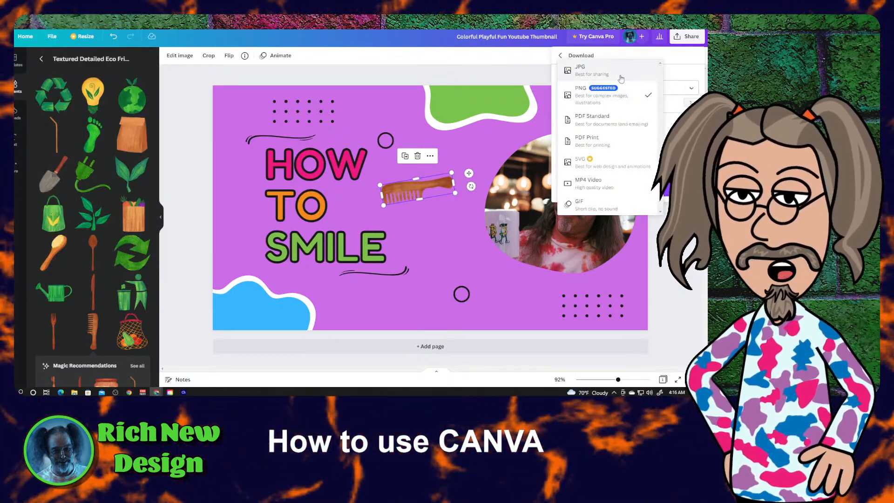
left_click(607, 74)
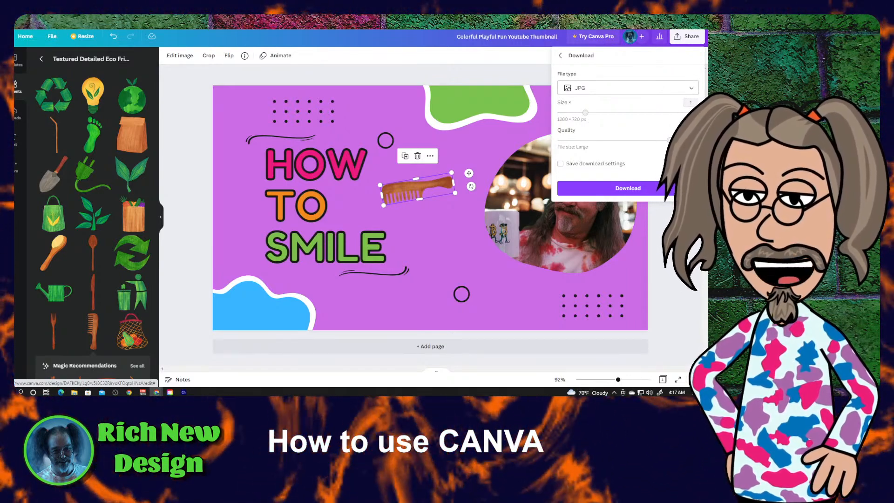
left_click(624, 188)
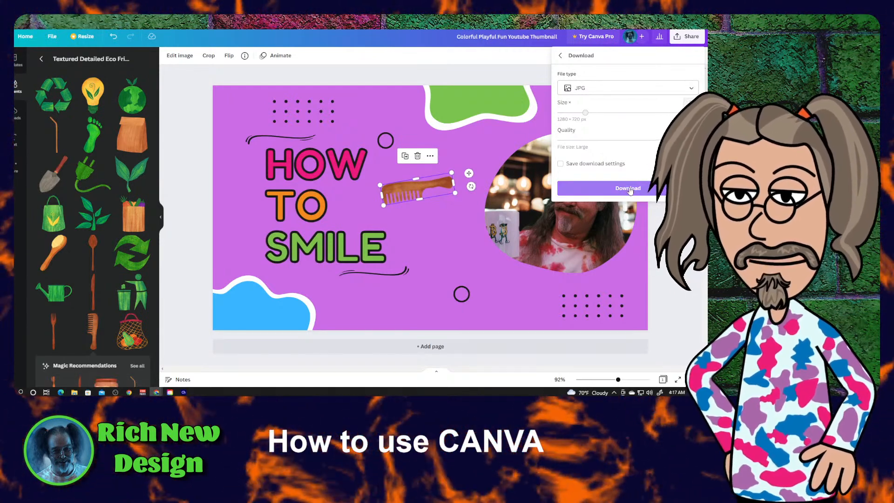
left_click(629, 188)
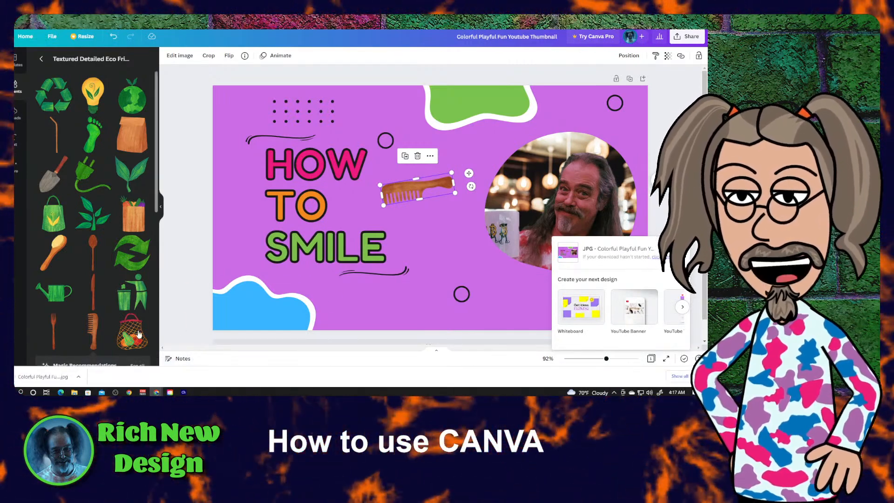
Locate the downloaded JPG in its folder, view the image full size, and close the viewer
left_click(79, 378)
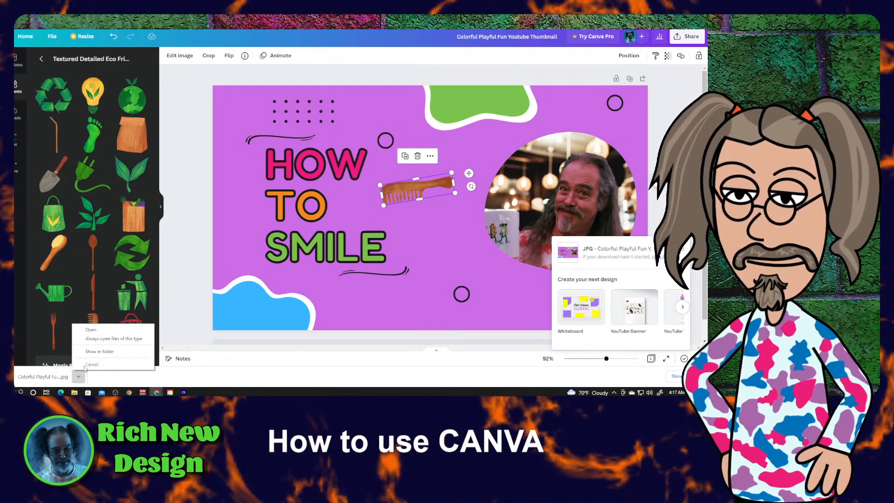
left_click(104, 352)
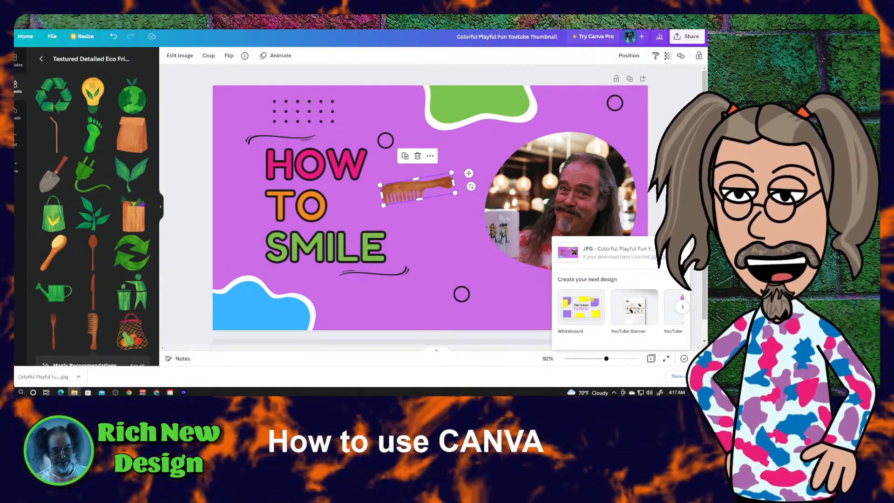
mouse_move(707, 68)
left_mouse_down()
mouse_move(578, 72)
mouse_move(707, 71)
left_mouse_up()
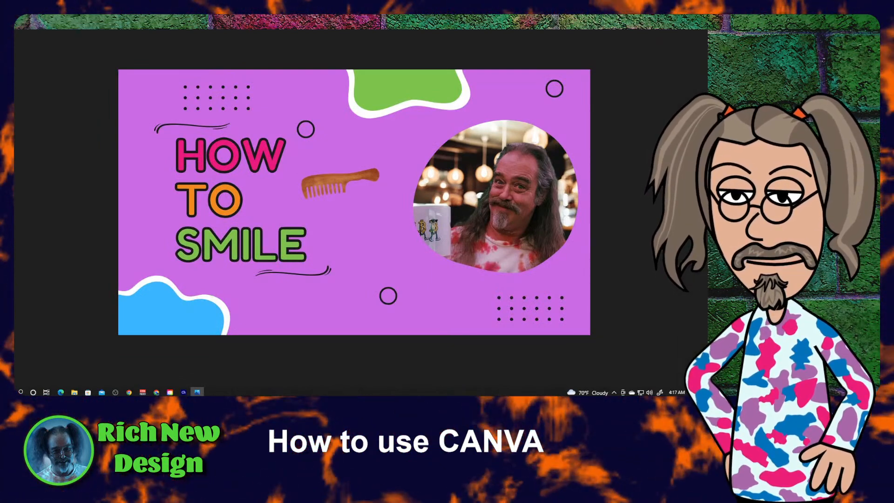
key("alt+F4")
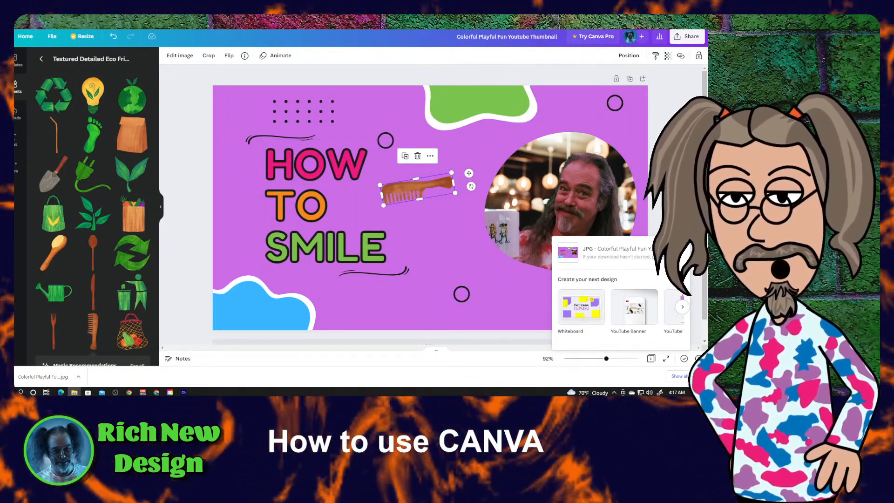
Look through the YouTube thumbnail templates for other design styles
left_click(17, 60)
scroll(102, 231, "down", 5)
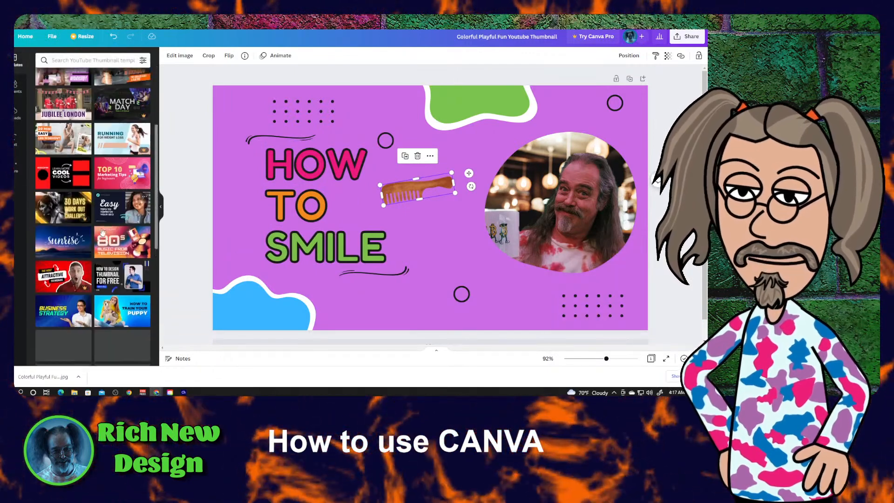
scroll(103, 232, "down", 5)
scroll(102, 231, "down", 5)
scroll(100, 222, "down", 1)
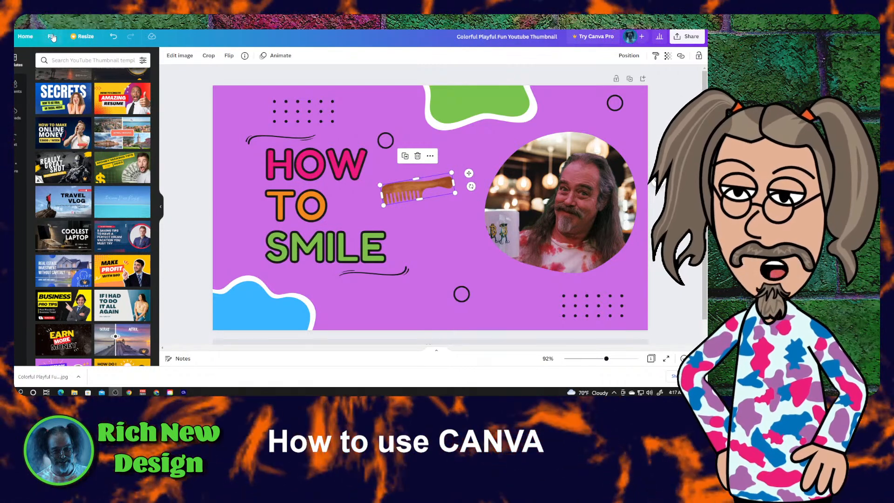
scroll(80, 112, "down", 1)
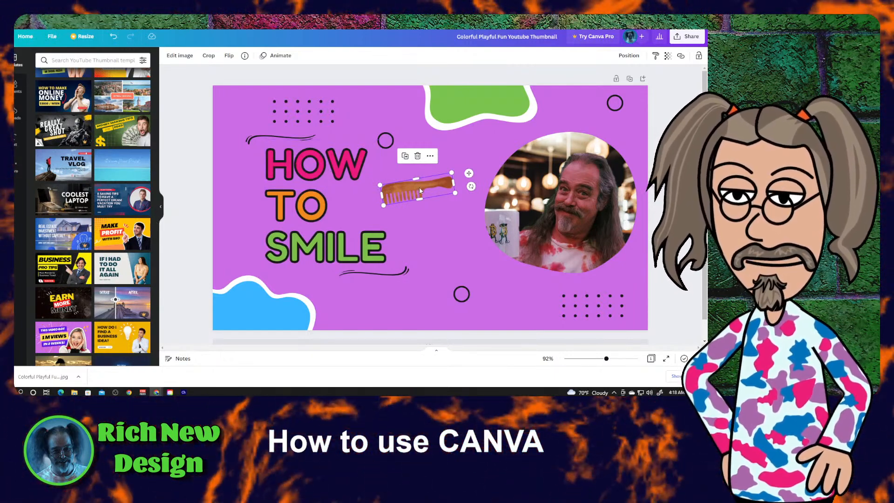
Move the comb onto the end of the word HOW, tilt it diagonally, and send it back one layer
left_click_drag(419, 186, 482, 211)
left_click_drag(474, 207, 480, 206)
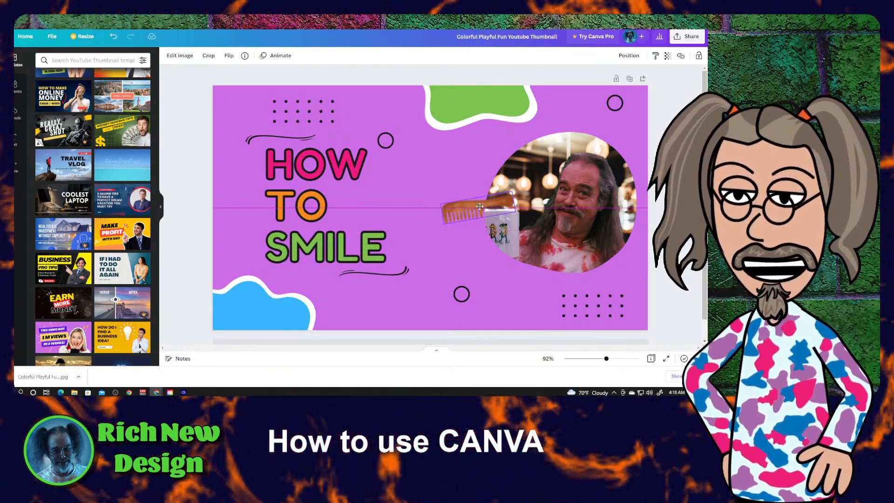
left_click_drag(479, 206, 399, 208)
right_click(373, 170)
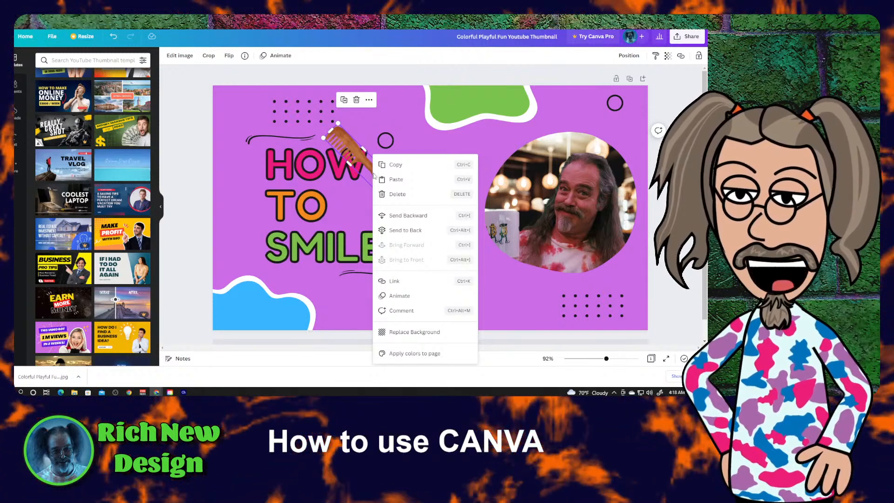
left_click(392, 217)
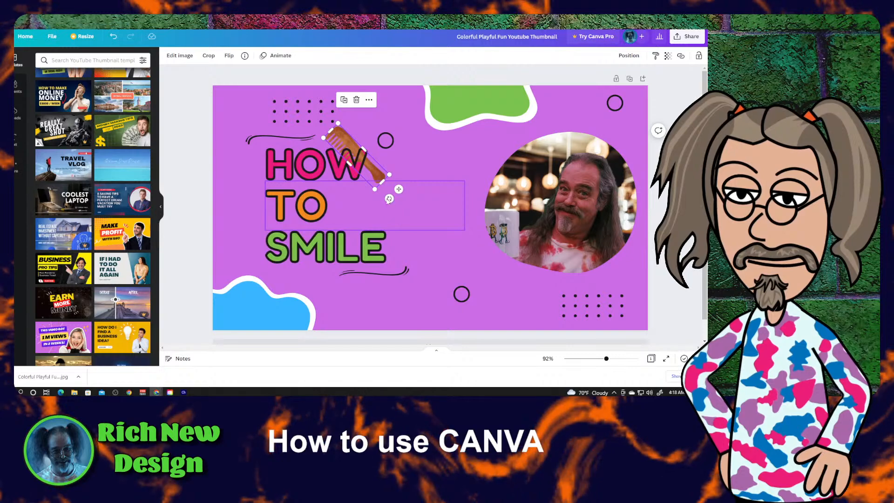
Send the word HOW back one layer, and send the comb back two layers so it sits behind HOW
right_click(374, 168)
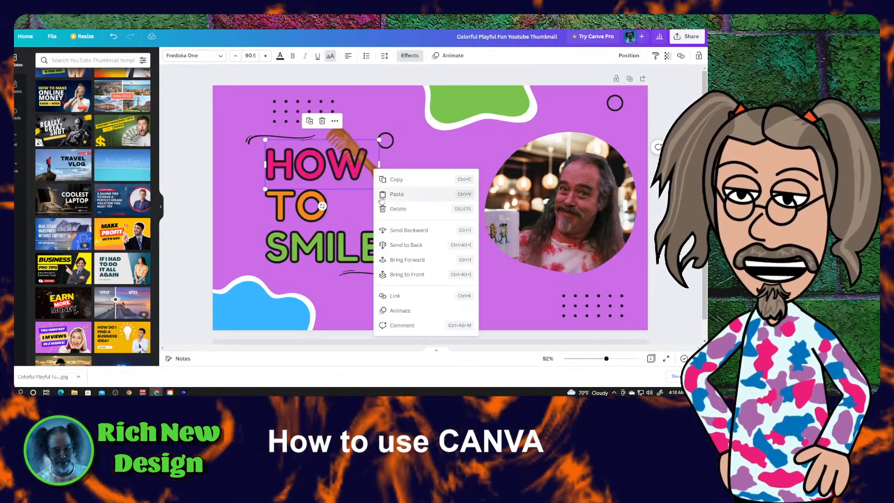
left_click(385, 231)
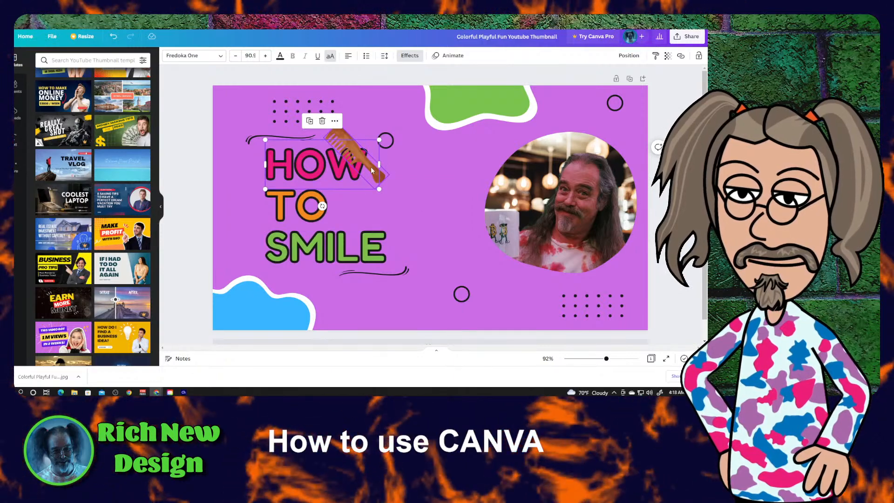
right_click(357, 155)
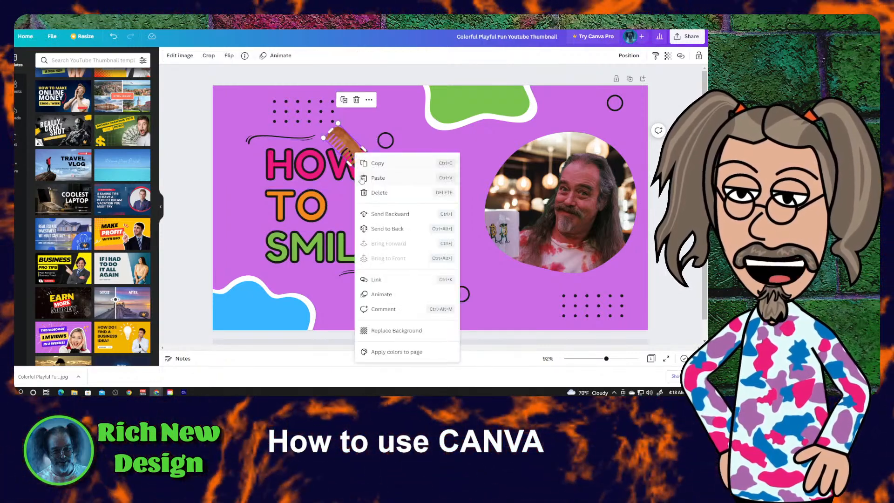
left_click(368, 215)
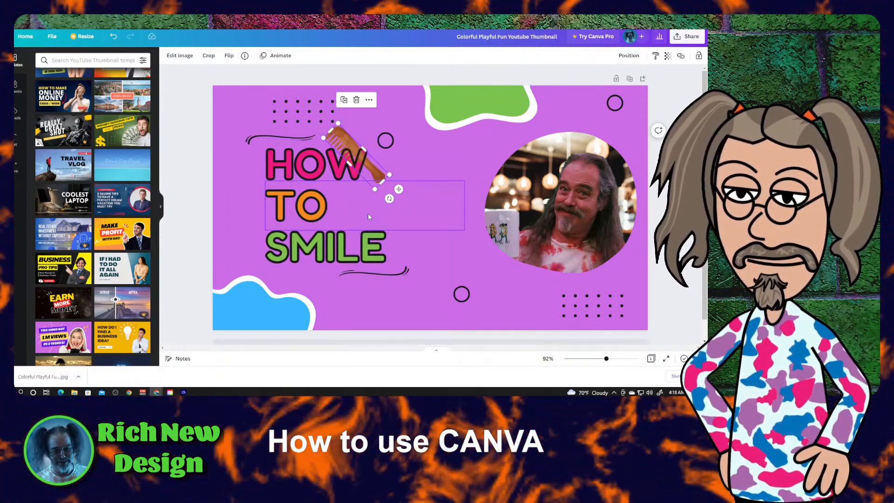
right_click(343, 135)
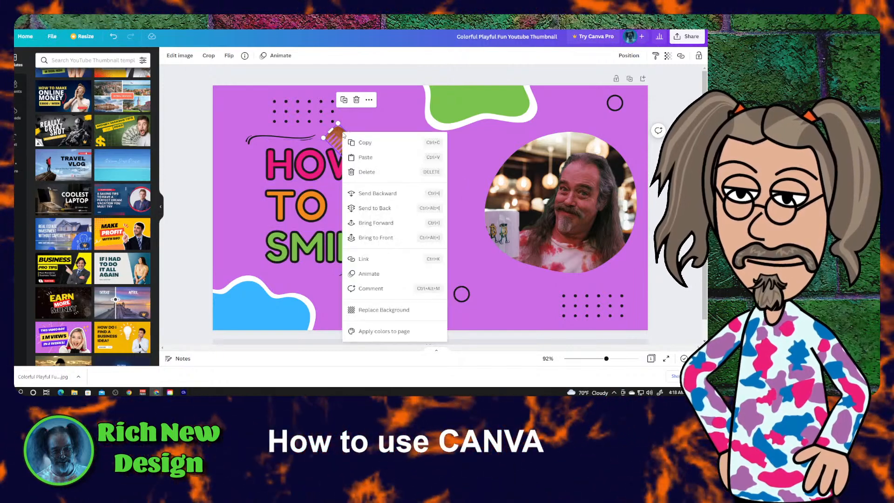
left_click(365, 197)
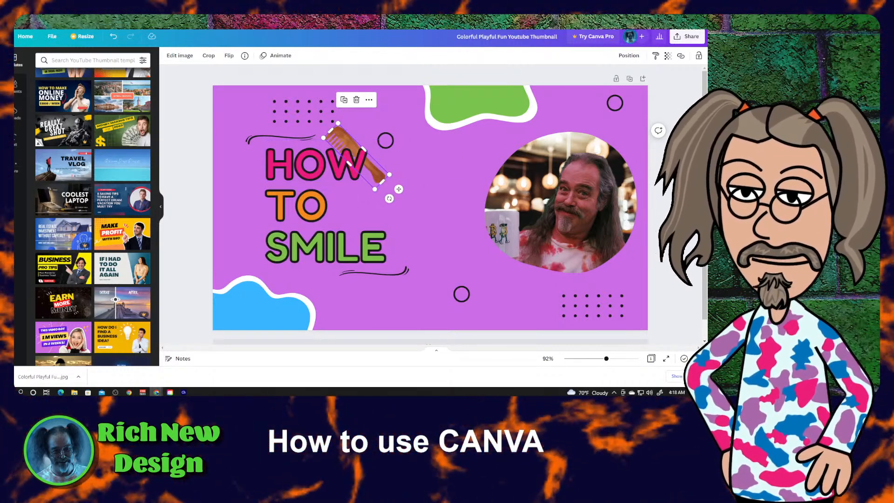
left_click(678, 186)
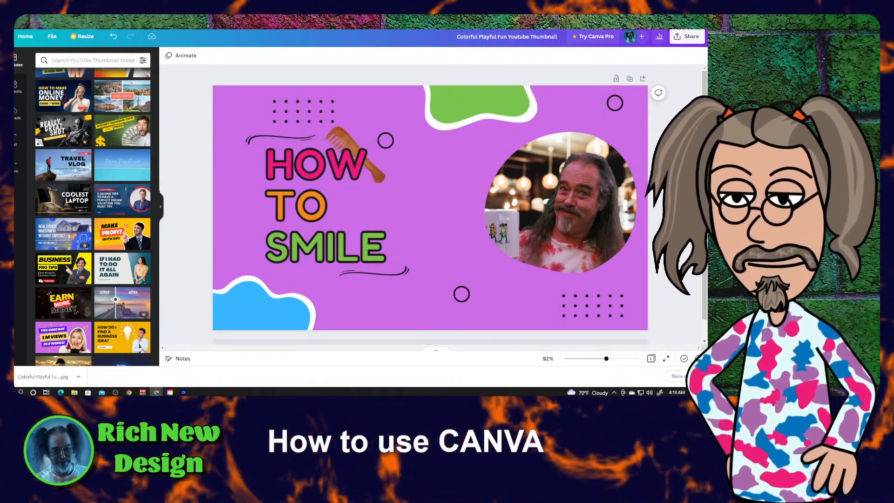
Return to the home page and reopen the Colorful Playful Fun thumbnail from the recent designs
left_click(24, 33)
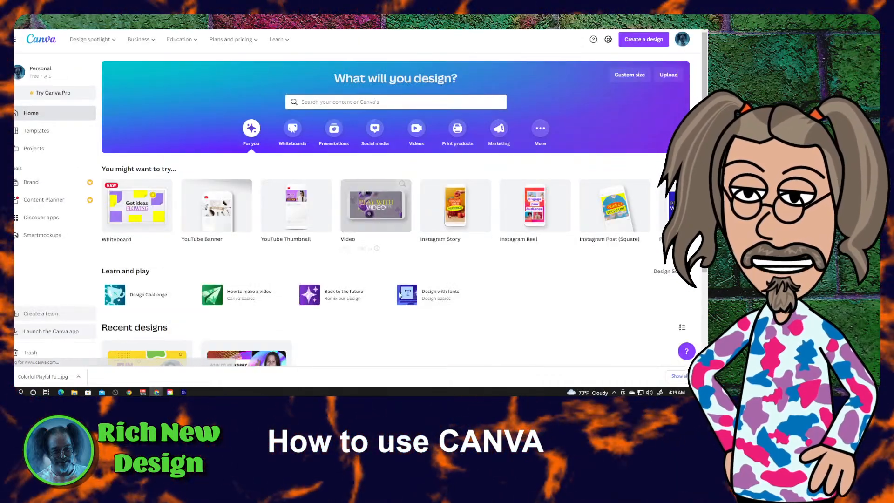
scroll(486, 279, "down", 1)
scroll(486, 280, "down", 1)
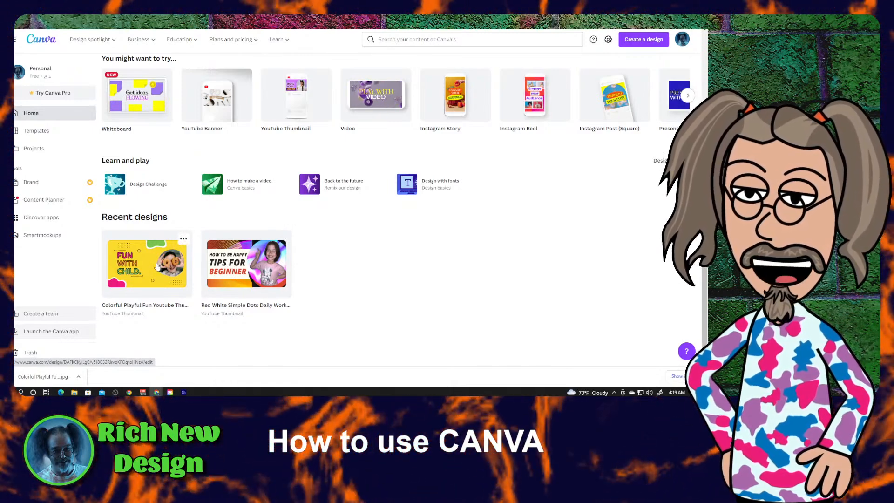
left_click(157, 266)
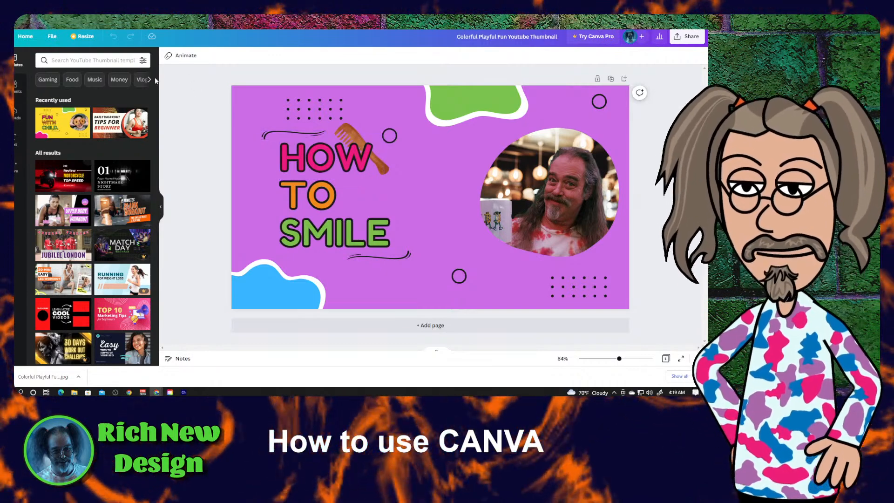
Go back to the home page and look over the recent designs
left_click(25, 37)
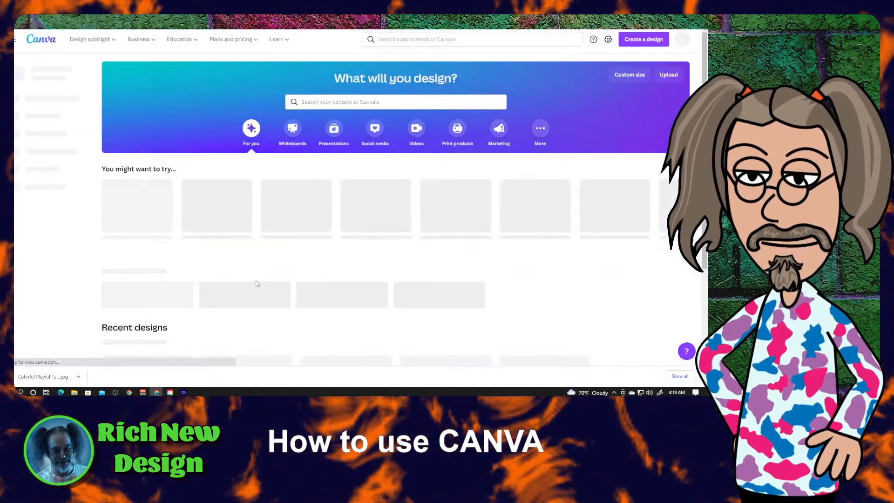
scroll(251, 290, "down", 2)
scroll(251, 289, "down", 1)
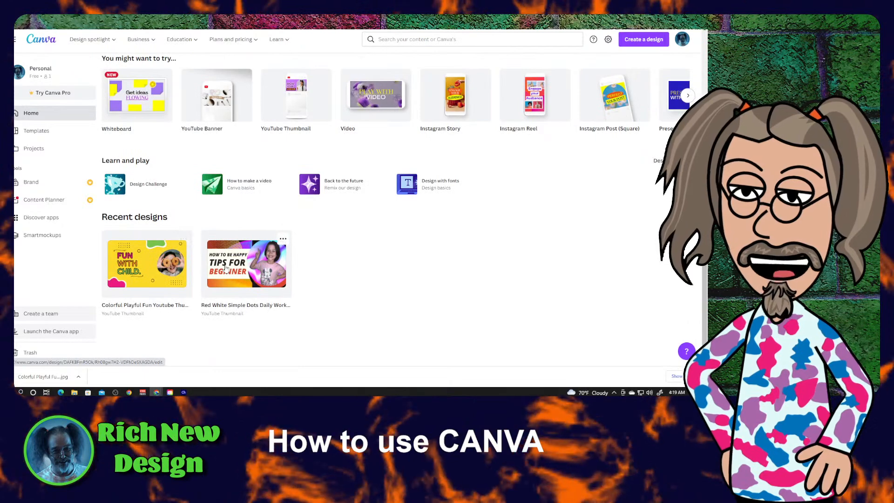
scroll(393, 276, "up", 3)
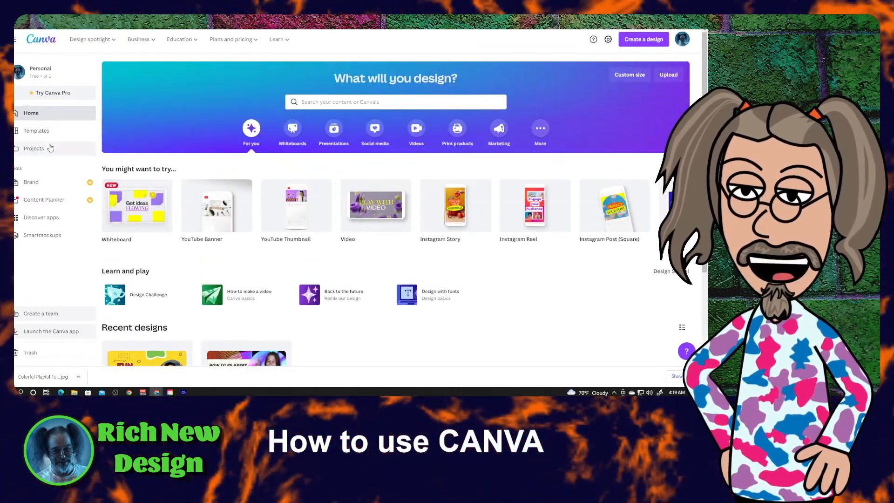
Open the template library and browse the social media formats as far as YouTube Thumbnails and YouTube Banners
left_click(42, 131)
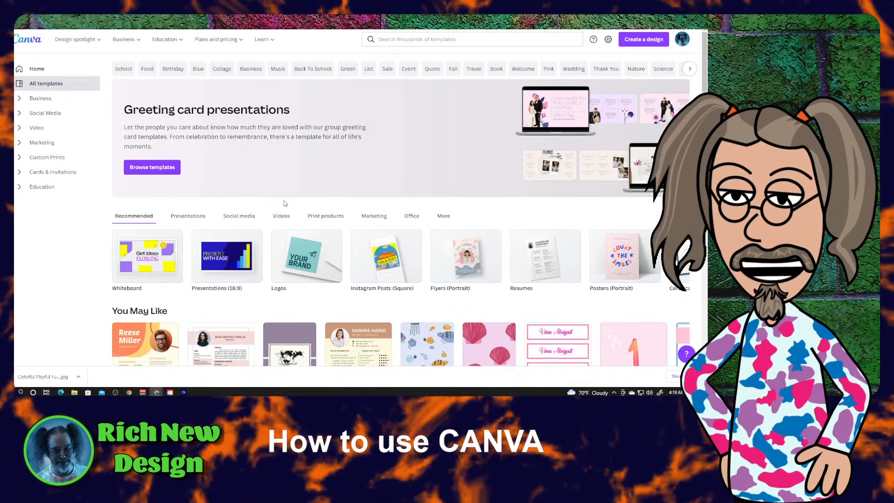
left_click(247, 217)
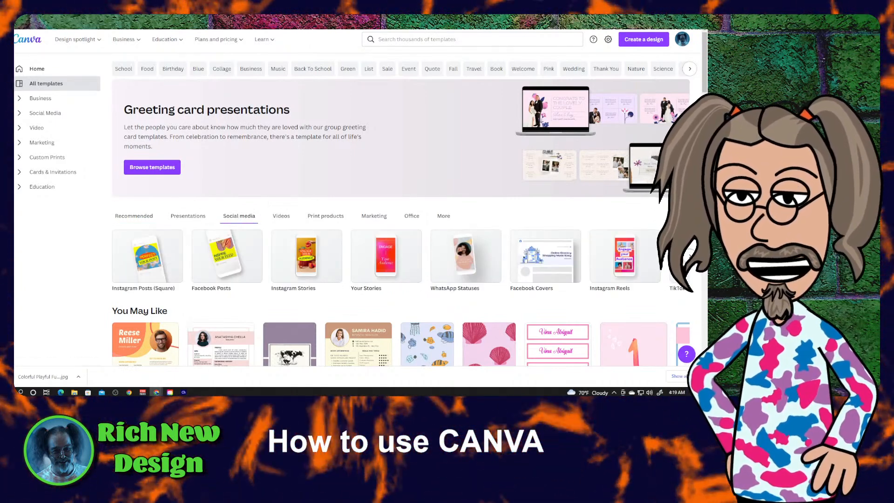
left_click(689, 255)
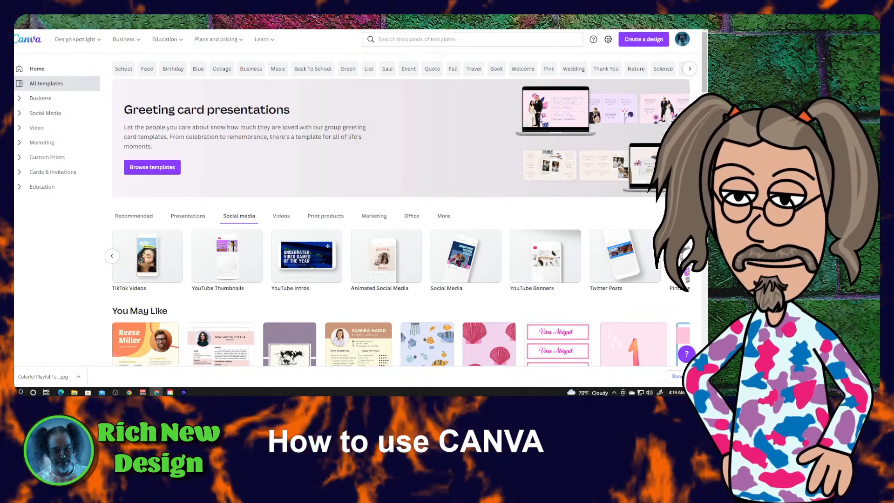
Browse the YouTube Banners templates and start a design from the Colorful Bricks Game YouTube Channel Art template
left_click(547, 265)
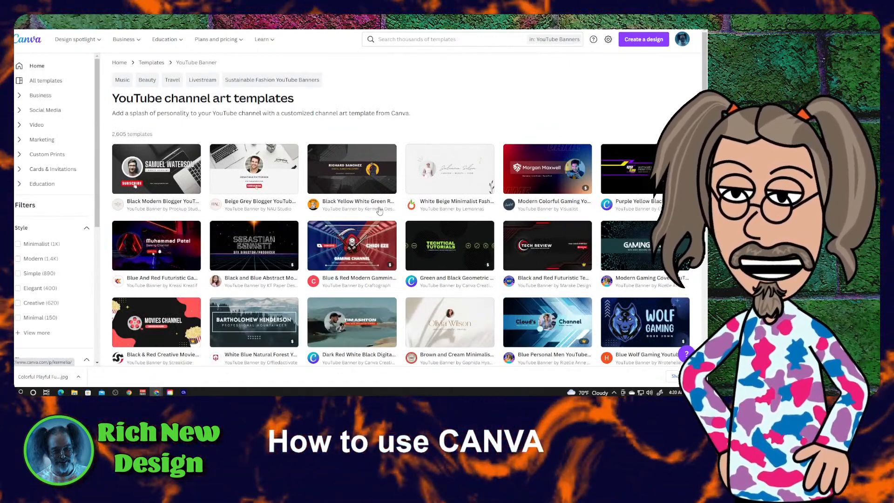
scroll(379, 211, "down", 3)
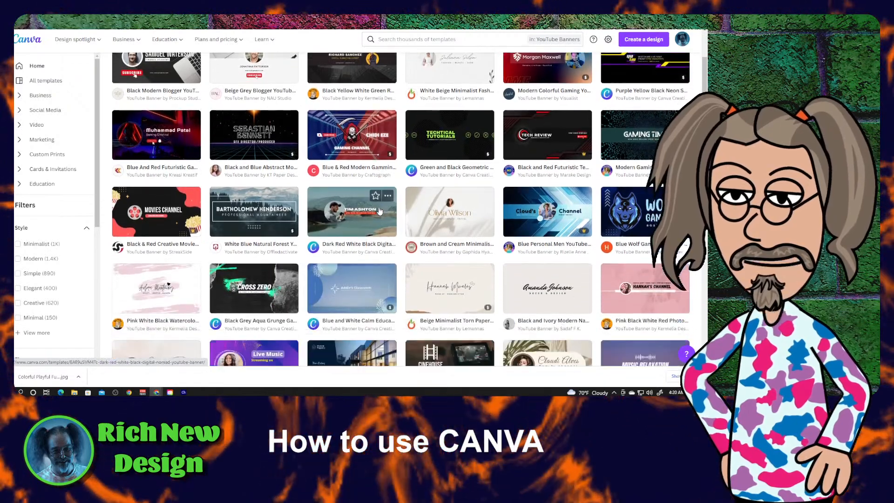
scroll(380, 211, "down", 5)
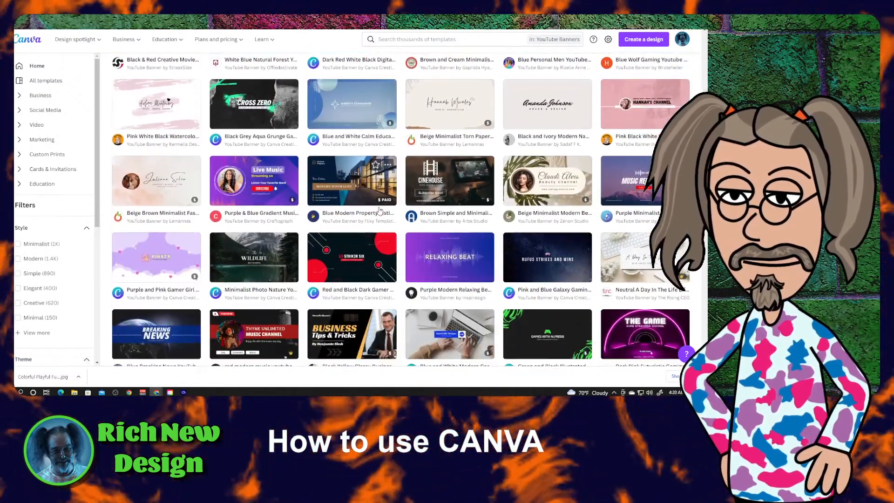
scroll(379, 211, "down", 3)
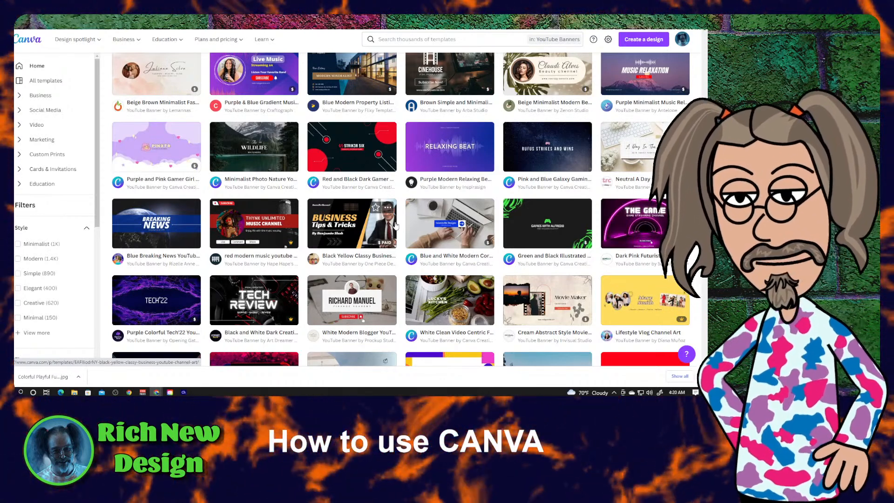
scroll(397, 211, "down", 3)
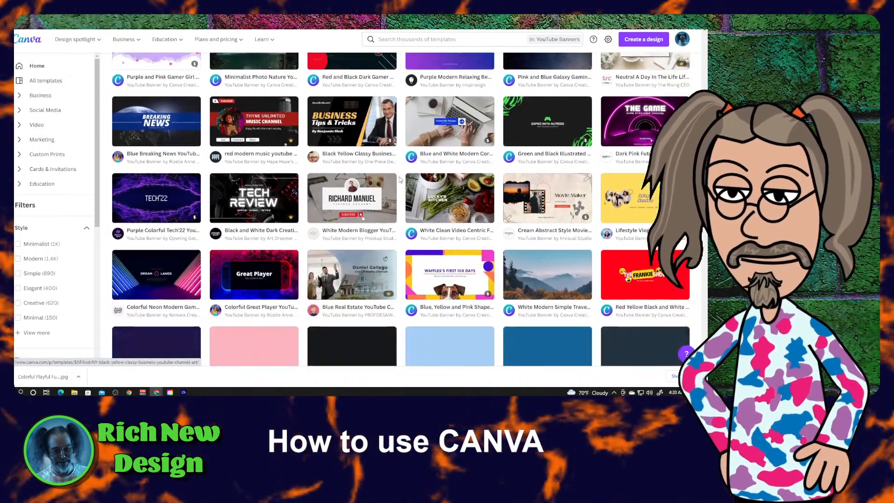
scroll(400, 180, "down", 1)
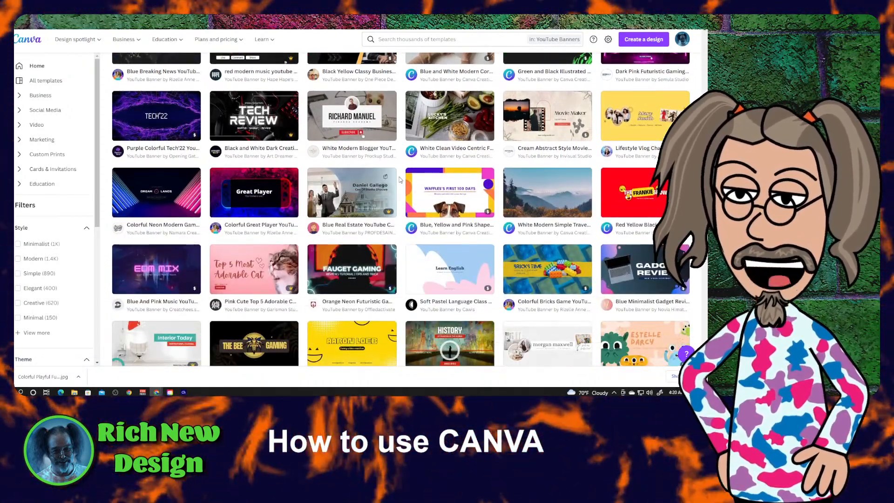
scroll(399, 179, "down", 2)
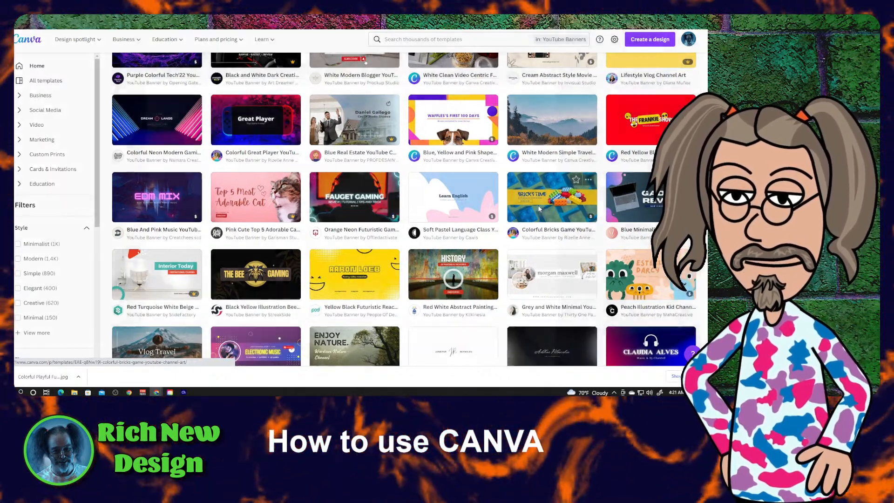
left_click(537, 205)
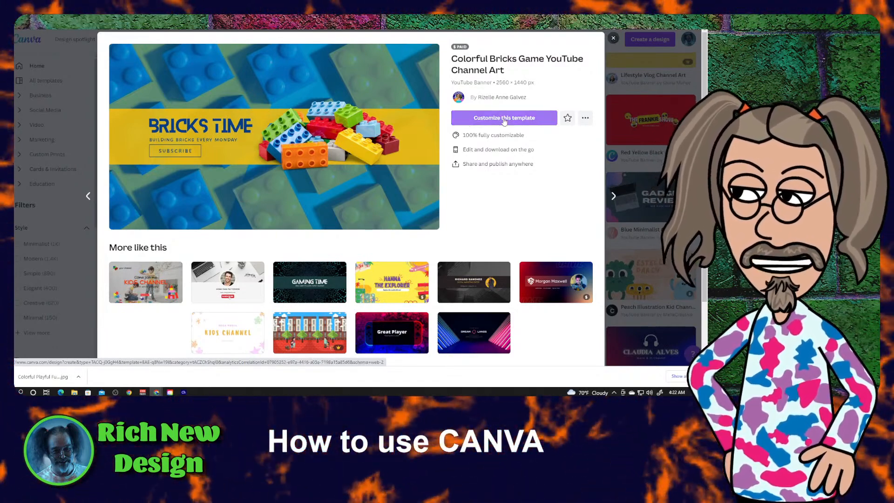
left_click(498, 122)
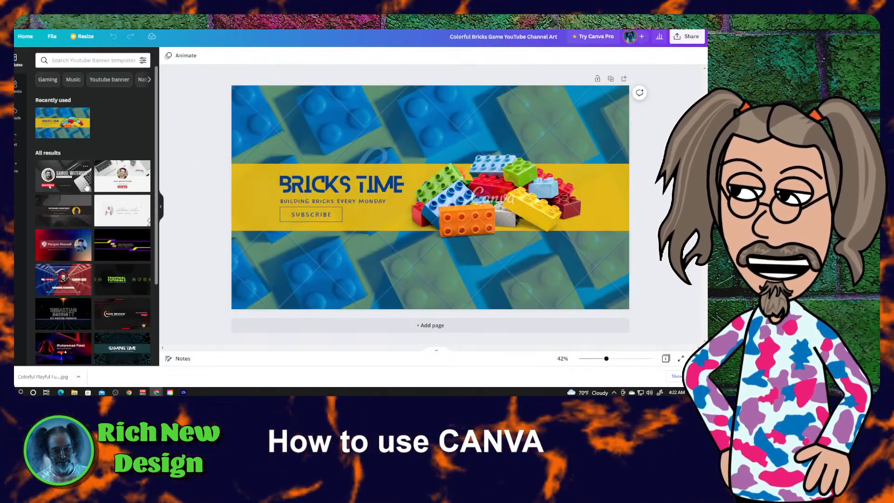
Look through the other YouTube banner templates offered beside the canvas
scroll(86, 186, "down", 2)
scroll(86, 186, "down", 4)
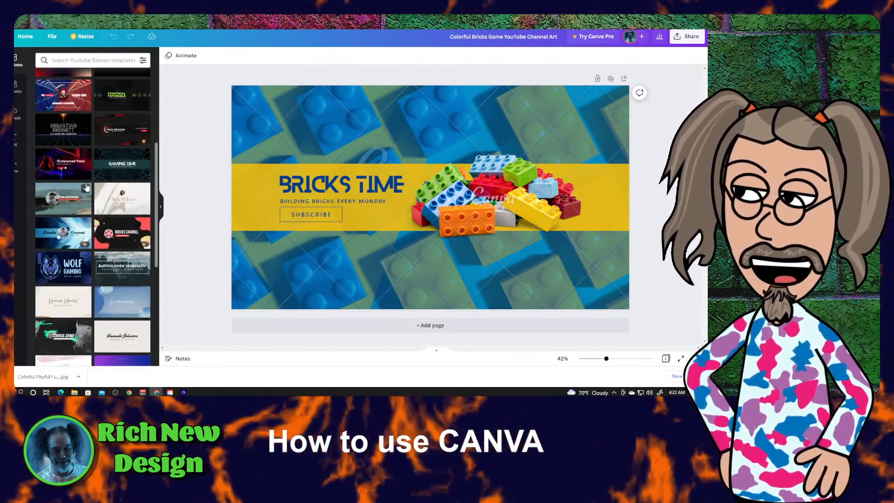
scroll(87, 189, "down", 5)
scroll(89, 193, "down", 2)
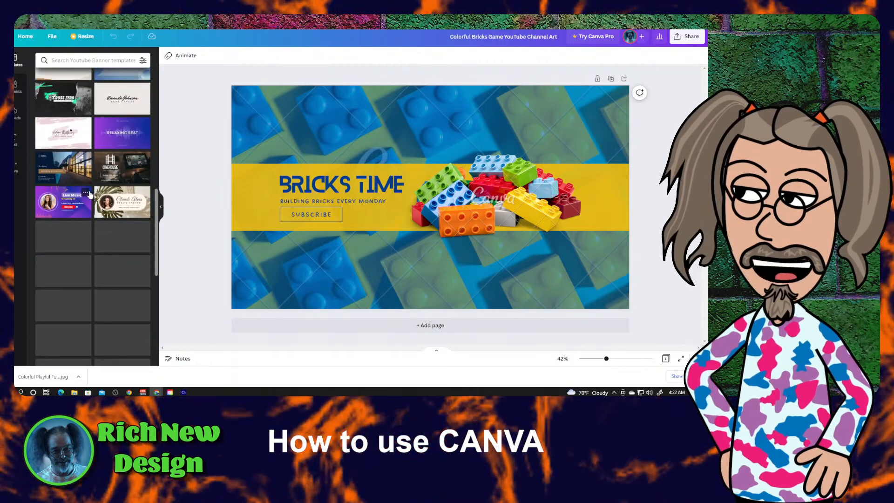
scroll(90, 194, "down", 5)
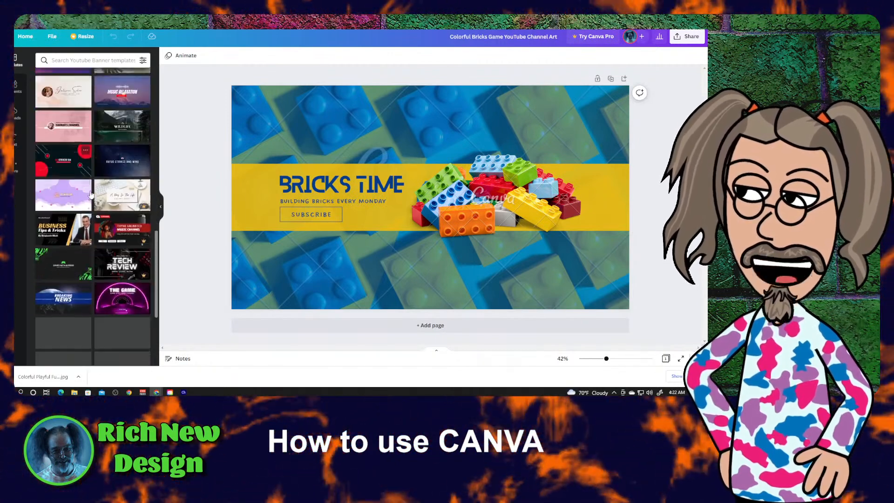
scroll(91, 195, "down", 1)
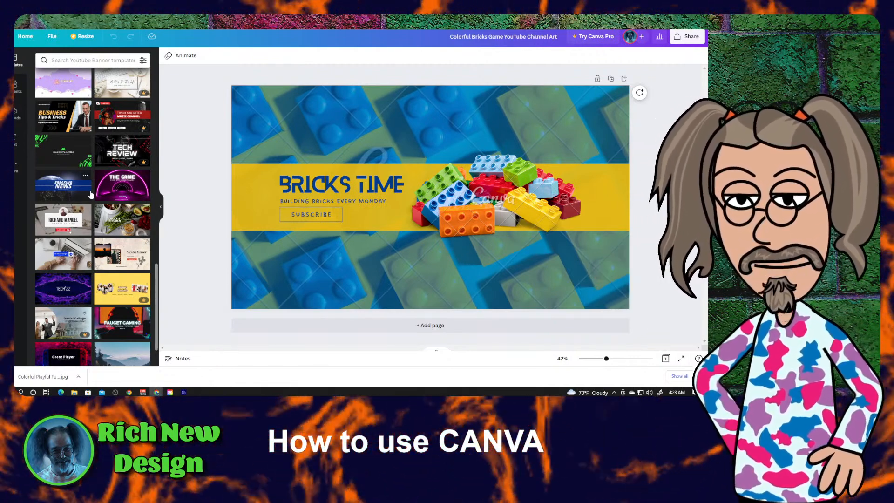
Replace the BRICKS TIME title text with CLOCKTIME
left_click(383, 187)
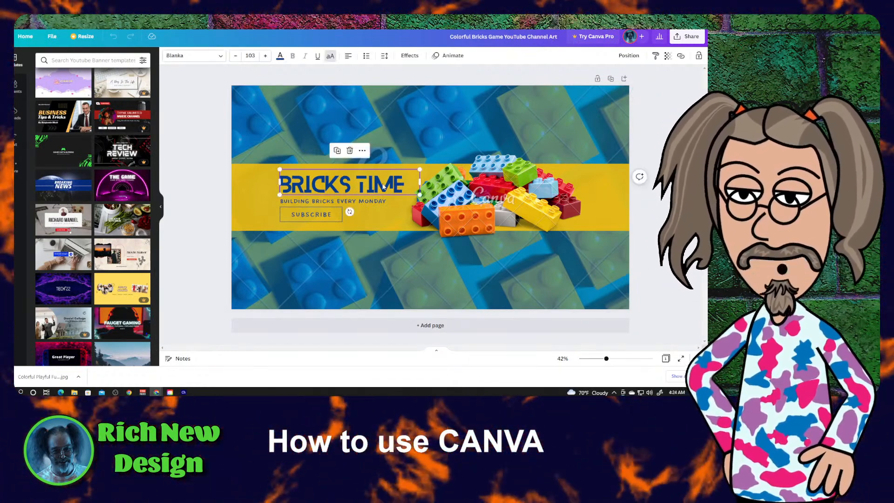
double_click(383, 187)
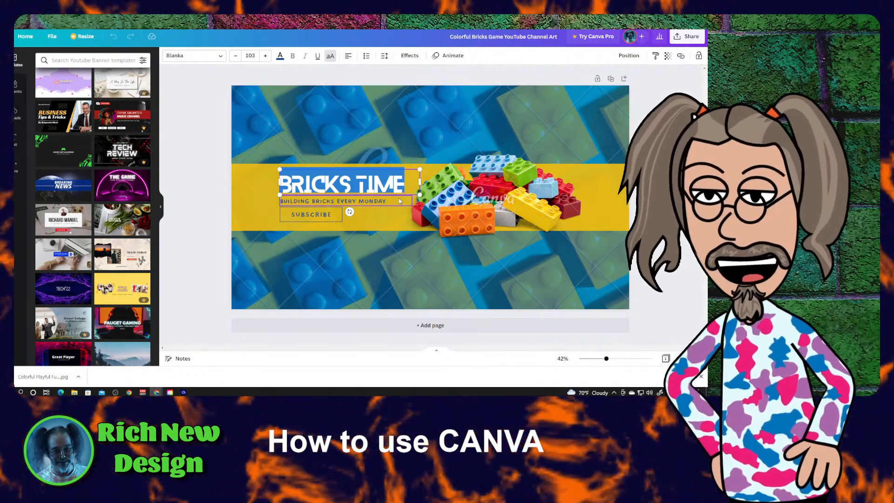
type("CLOCK")
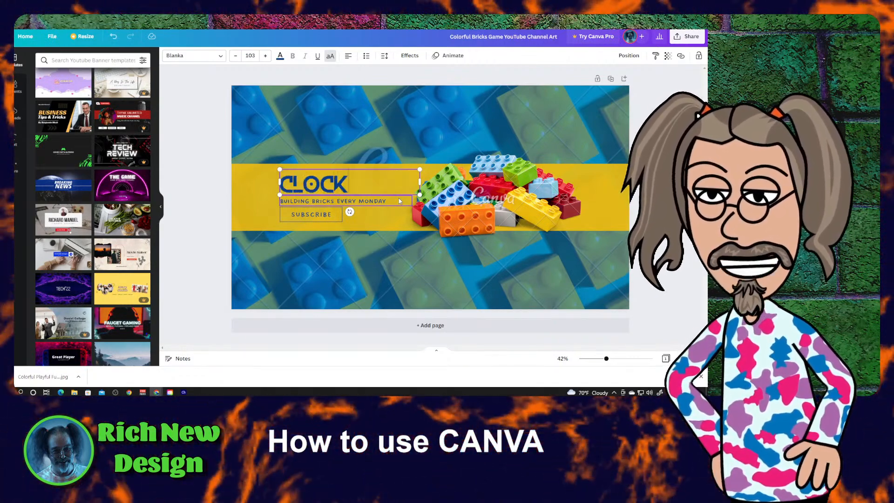
type("TIME")
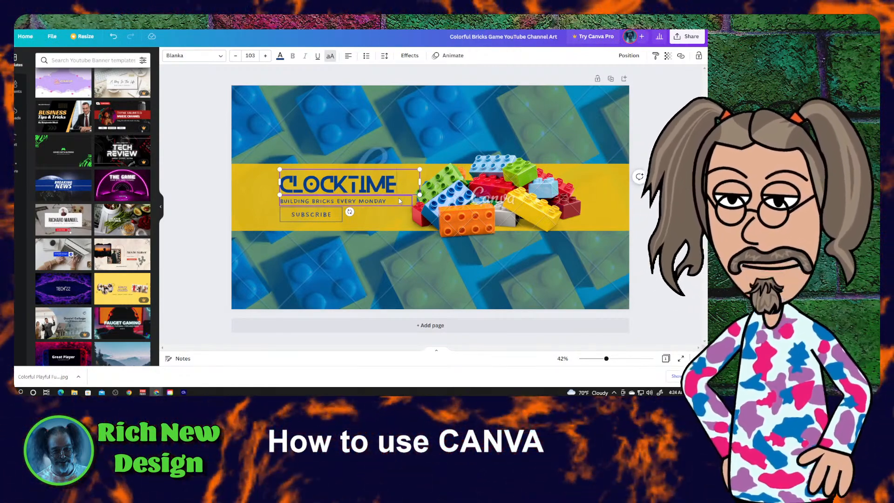
Add the uploaded blue-tinted peace-sign photo to the banner and enlarge it until it covers the whole page
left_click(471, 103)
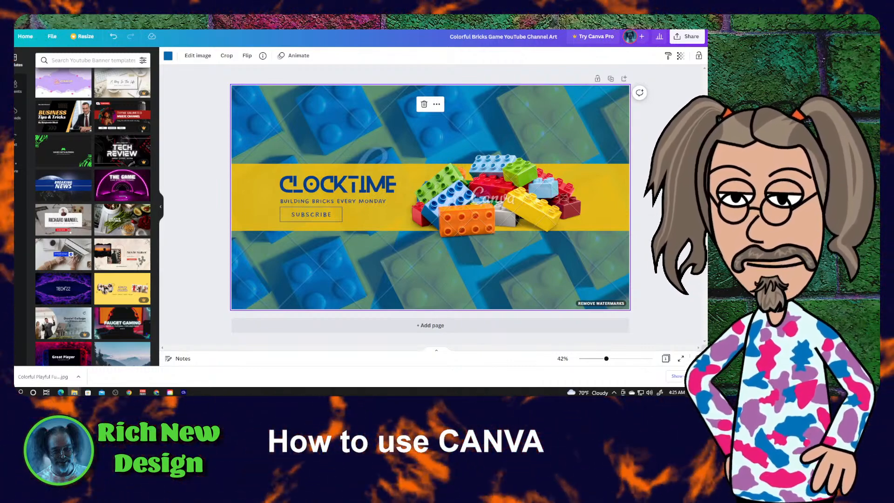
left_click_drag(705, 144, 86, 299)
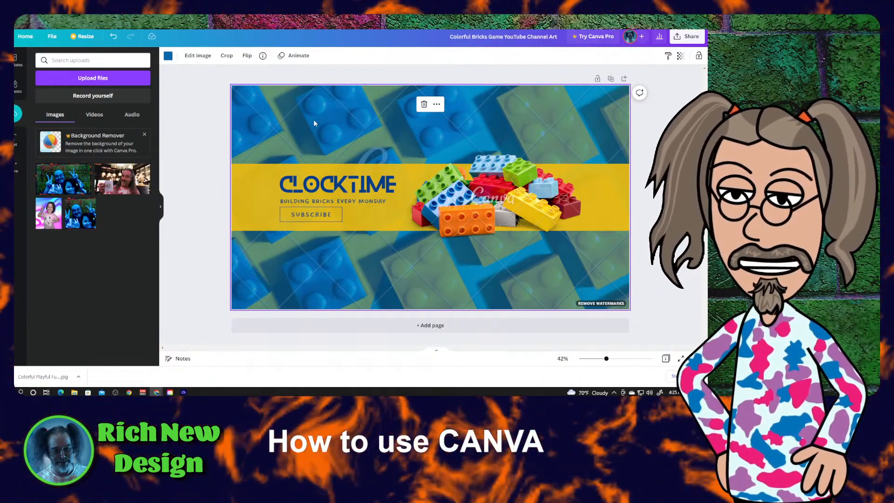
left_click_drag(55, 175, 282, 129)
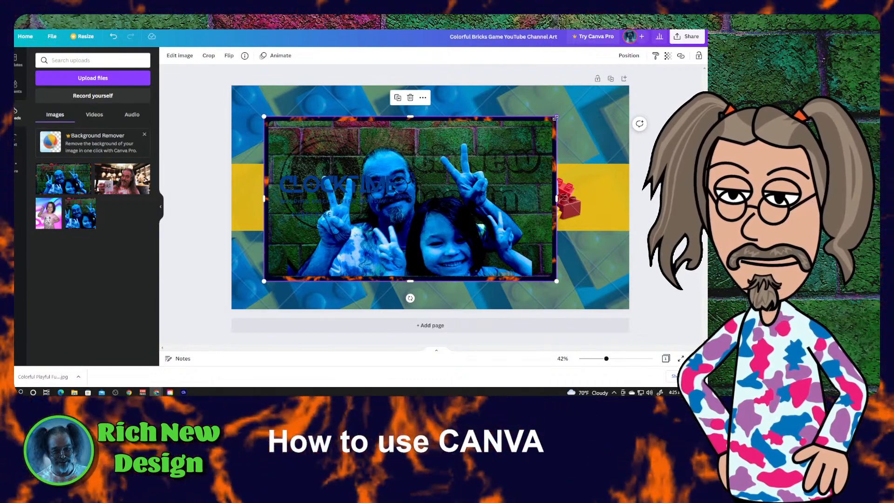
left_click_drag(560, 116, 637, 71)
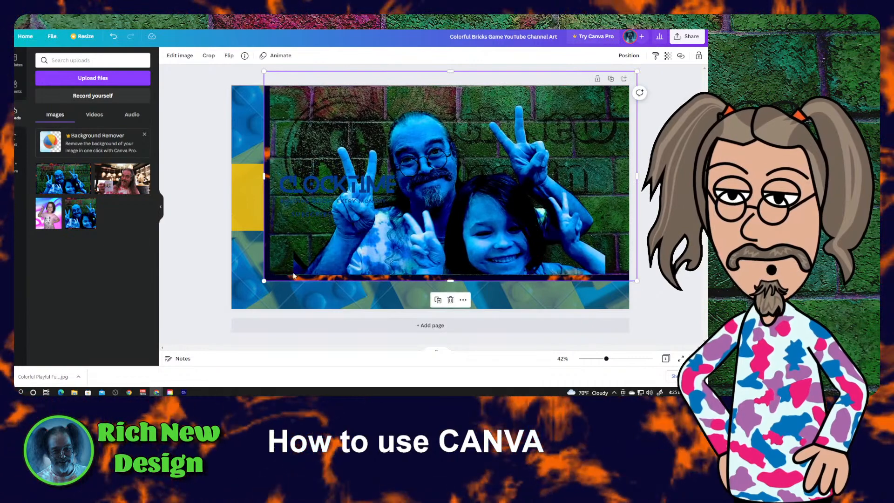
left_click_drag(265, 281, 213, 309)
left_click_drag(296, 249, 296, 257)
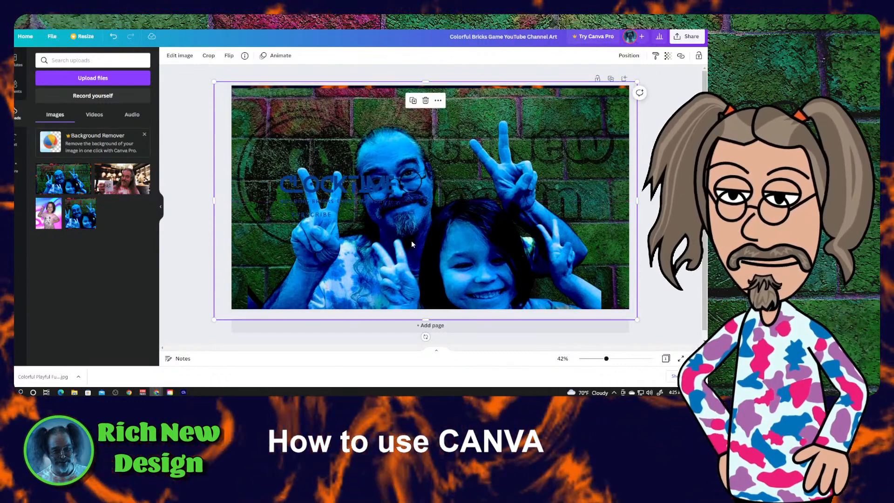
Send the peace-sign photo to the back, then enlarge it further and reposition it behind the title band
right_click(412, 243)
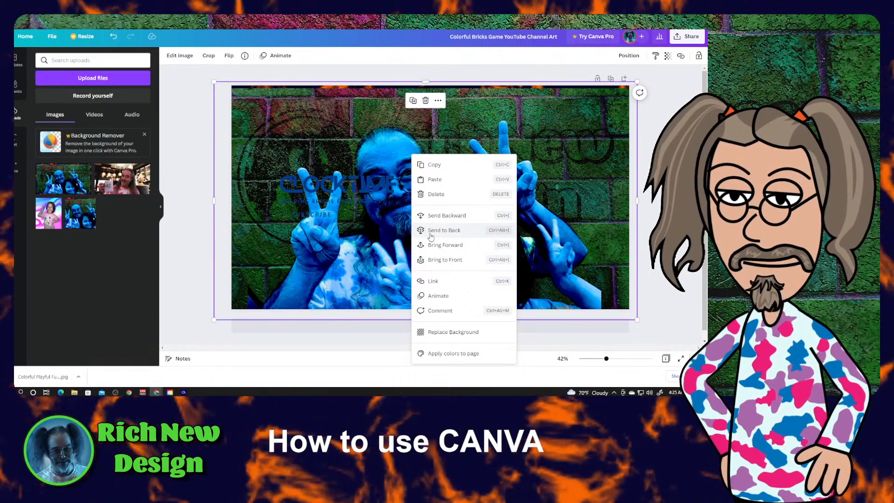
left_click(430, 234)
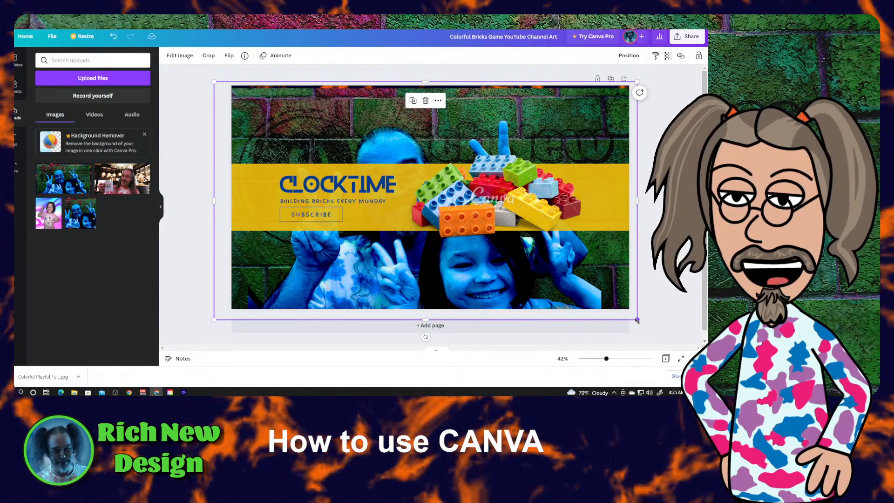
left_click_drag(637, 320, 691, 345)
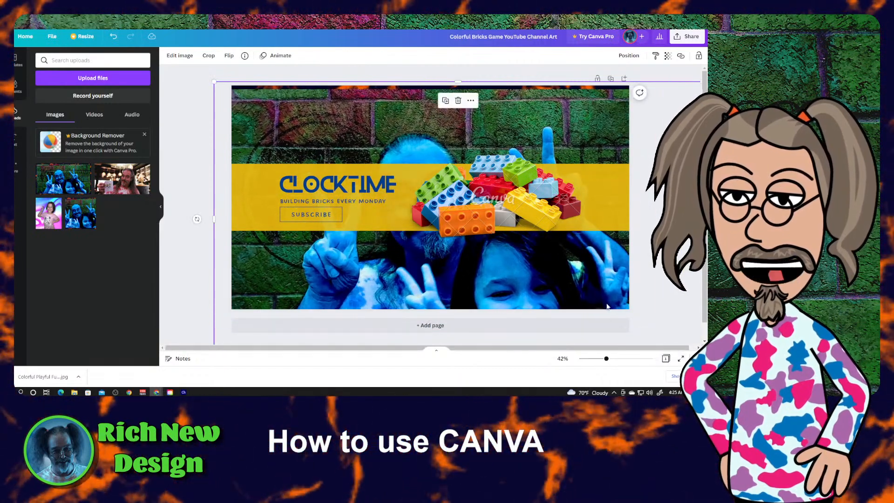
left_click_drag(586, 281, 568, 264)
Recolor the yellow band behind the title with the orange default color
left_click(602, 206)
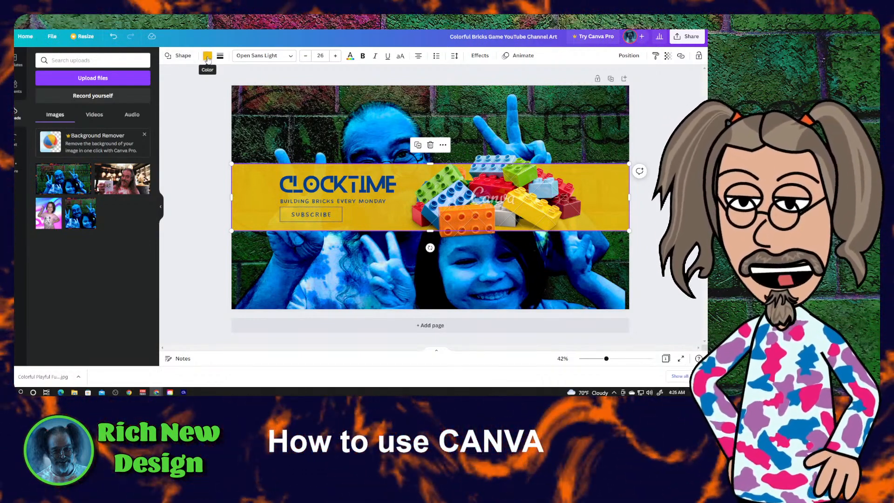
left_click(207, 56)
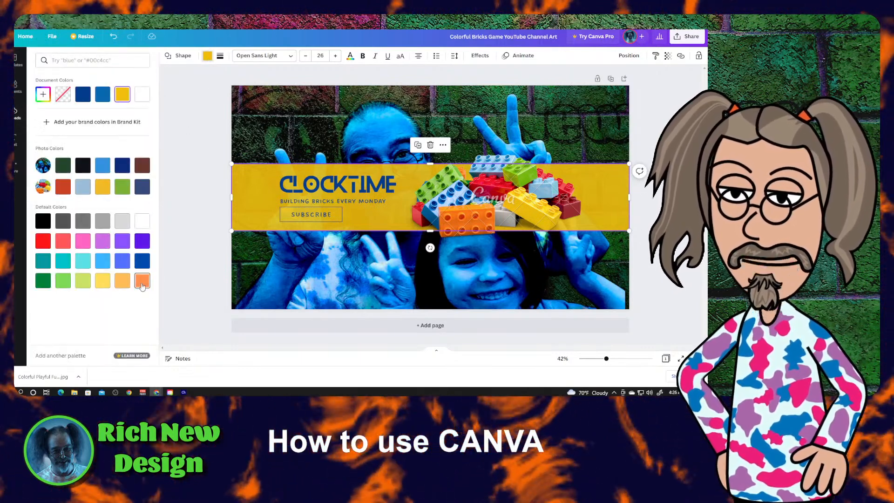
left_click(142, 280)
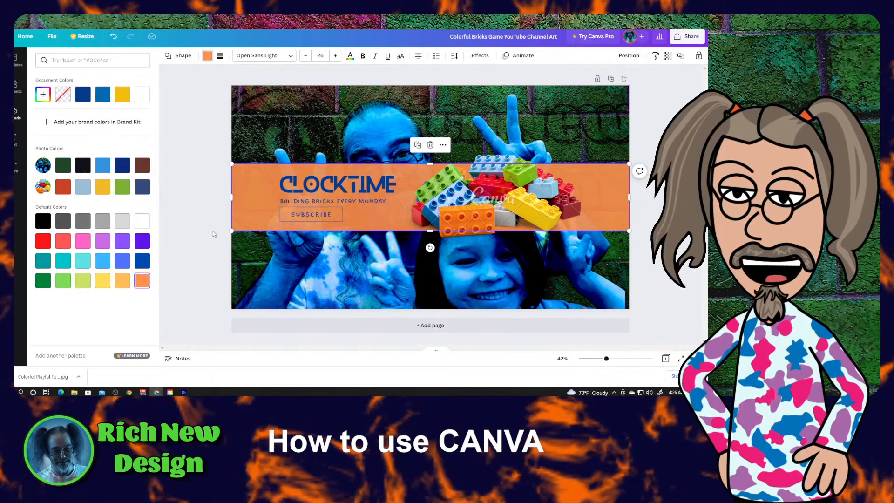
left_click(212, 234)
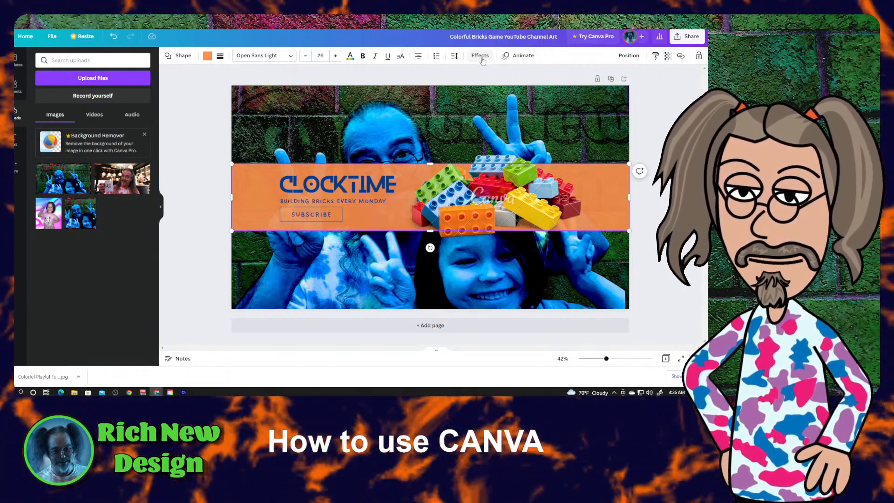
Look through the text effects and the brick photos in the elements library
left_click(480, 57)
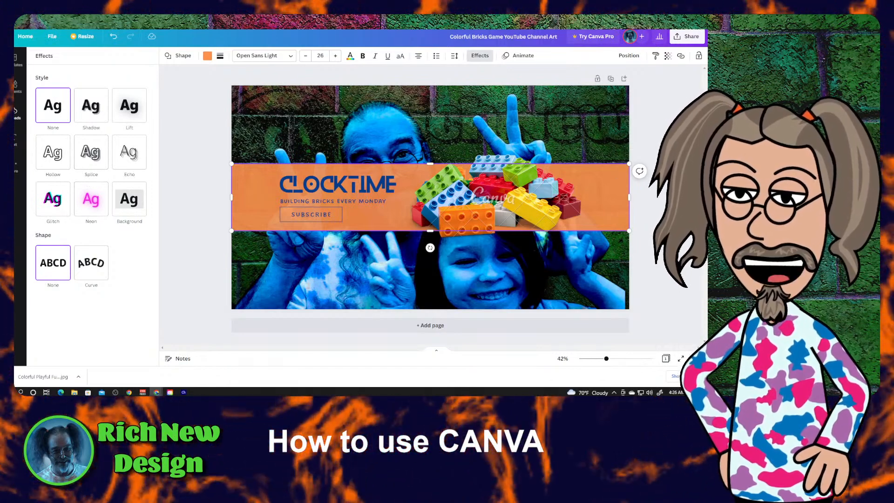
left_click(16, 114)
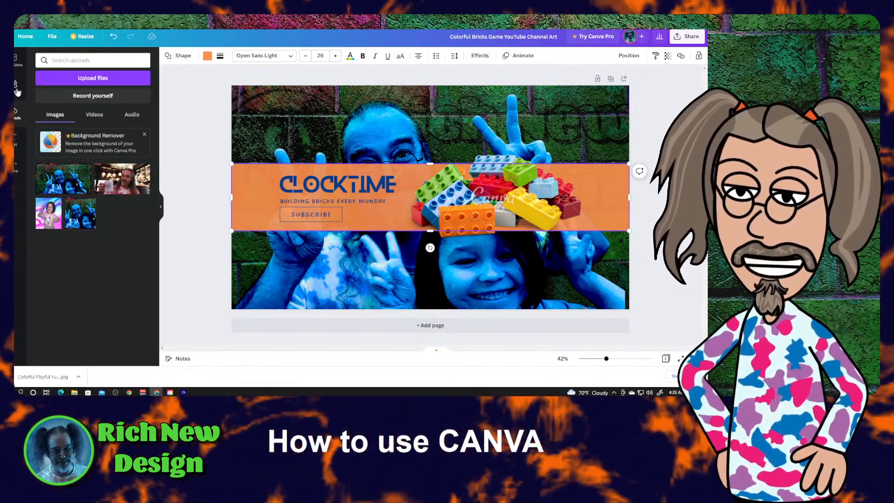
left_click(17, 89)
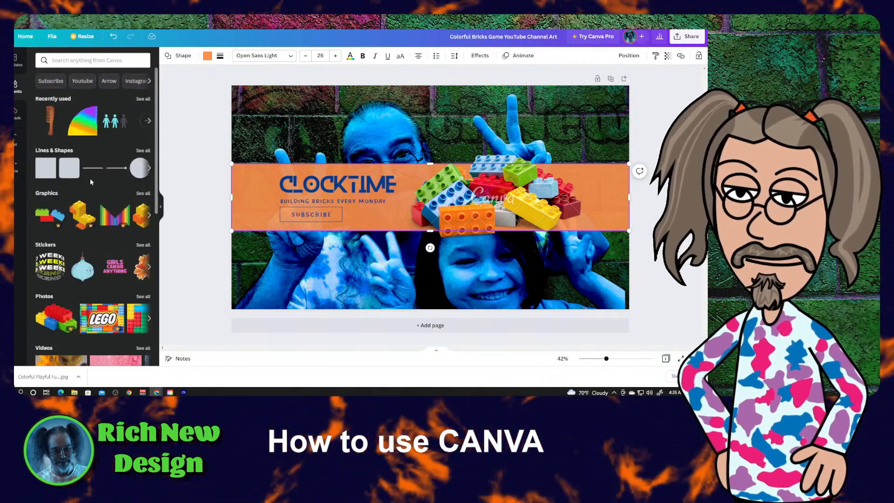
scroll(94, 186, "down", 3)
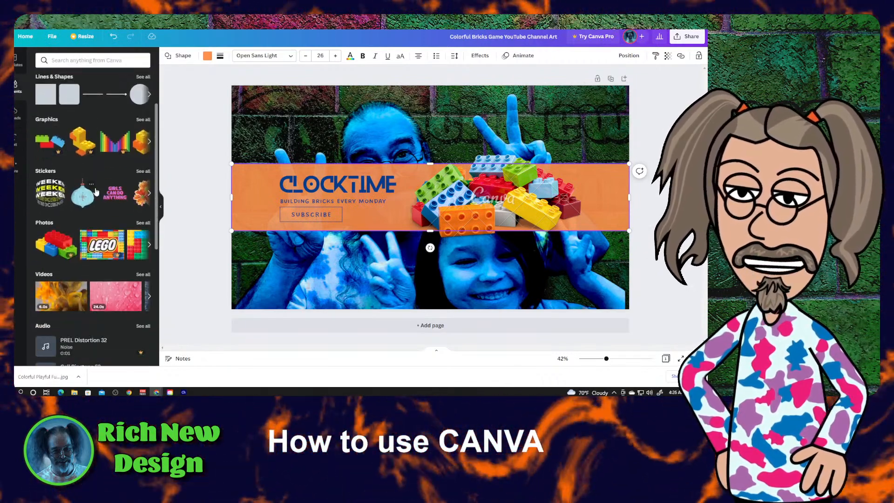
scroll(96, 191, "down", 3)
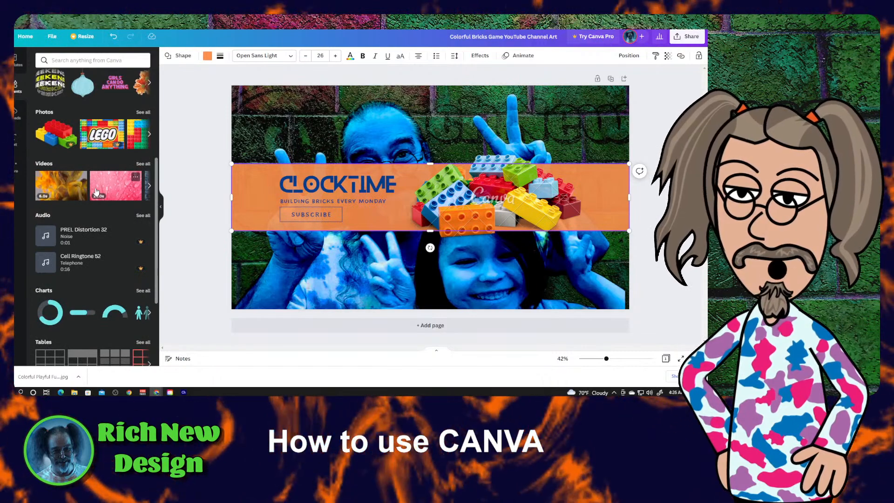
left_click(149, 134)
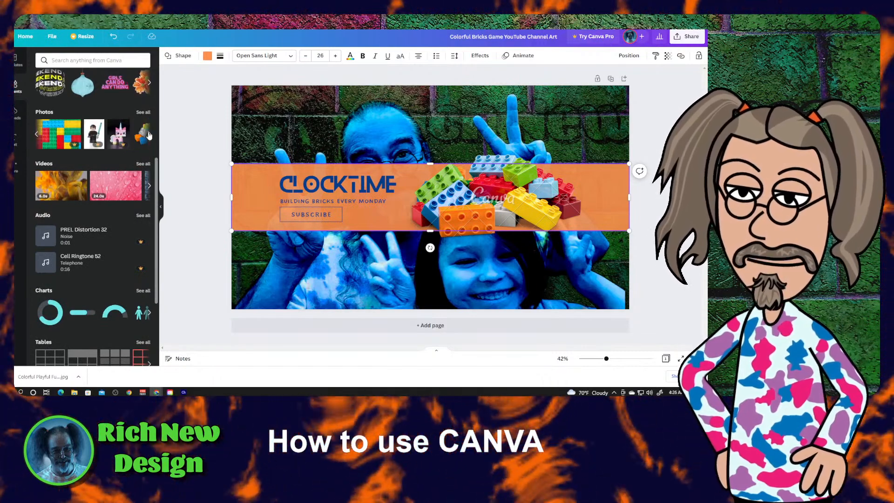
left_click(149, 134)
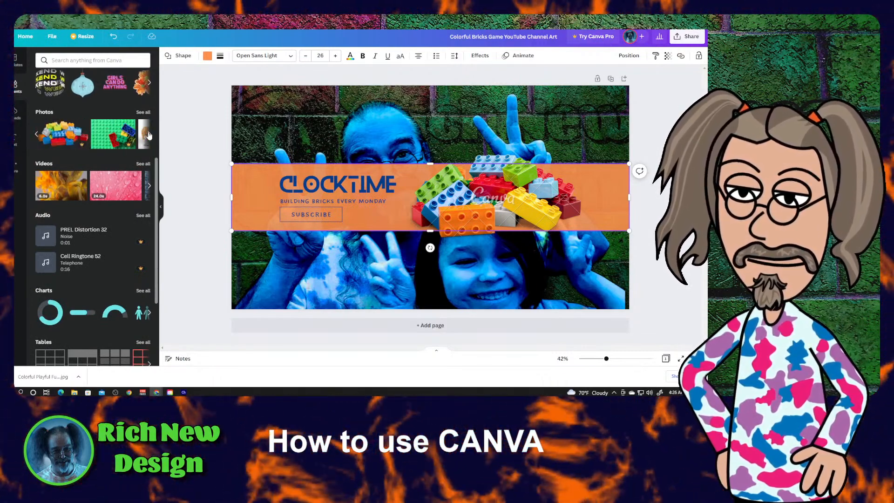
Add the smiling red apple from the cute colorful graphics collection to the orange band's left end and shrink it beside the CLOCKTIME title
scroll(124, 183, "down", 10)
scroll(111, 173, "down", 10)
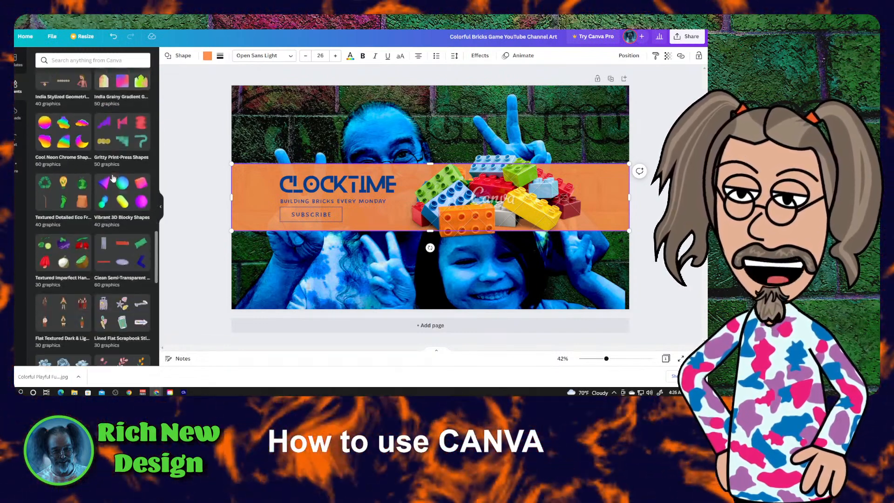
scroll(112, 177, "down", 4)
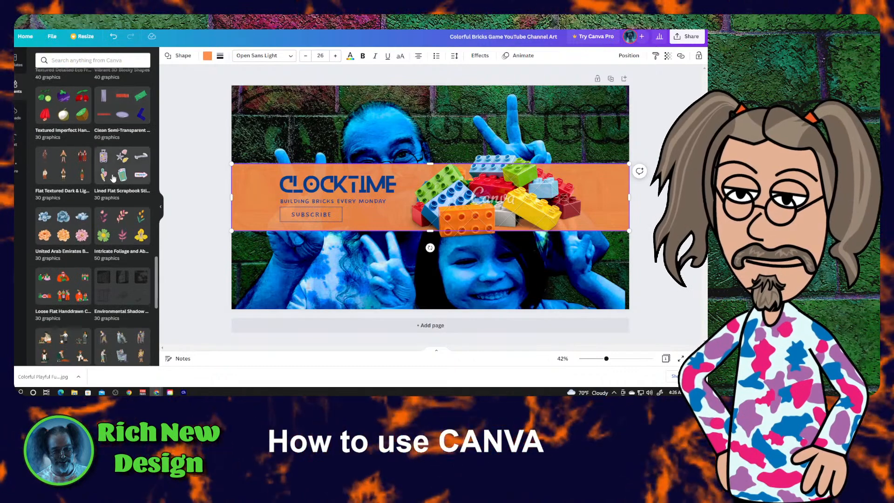
scroll(113, 177, "down", 5)
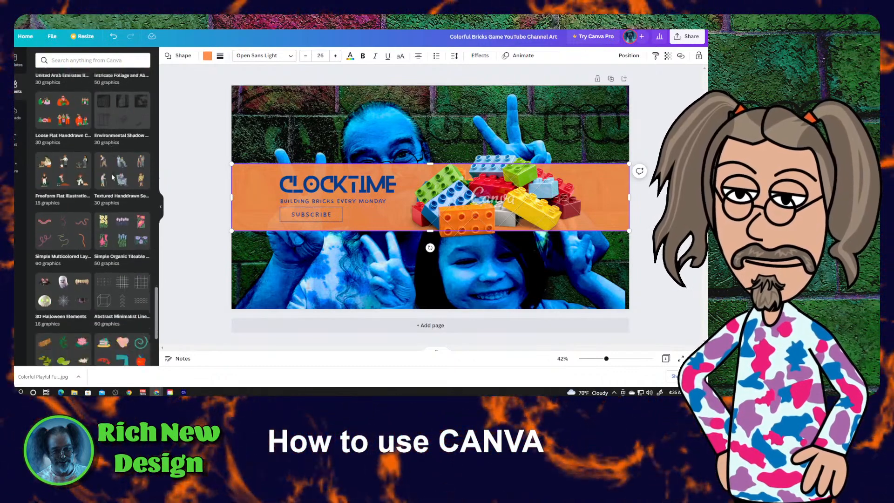
scroll(112, 177, "down", 1)
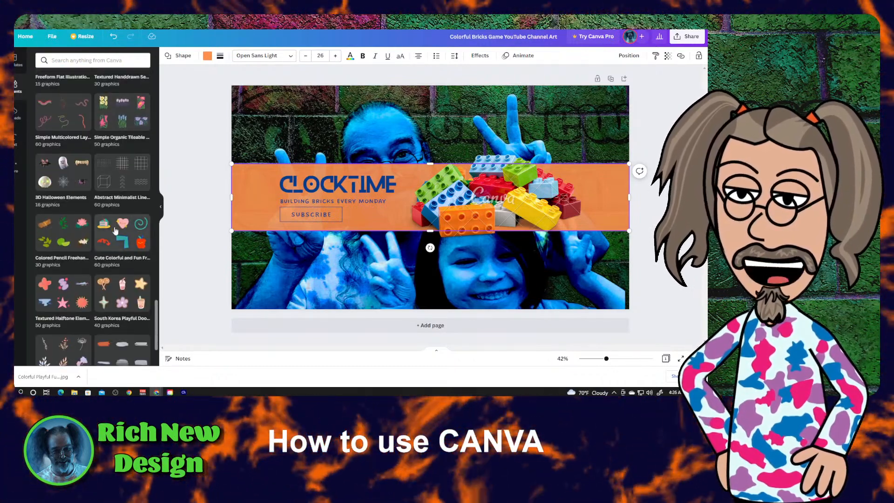
left_click(119, 235)
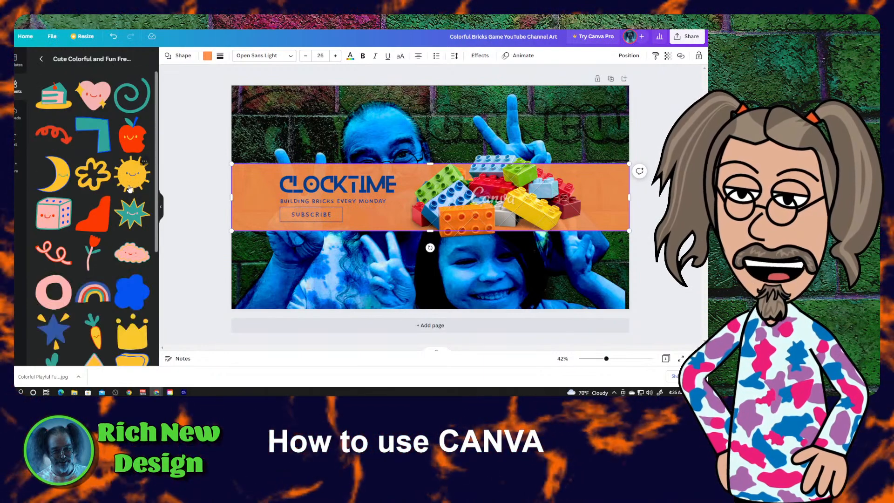
left_click_drag(131, 139, 251, 172)
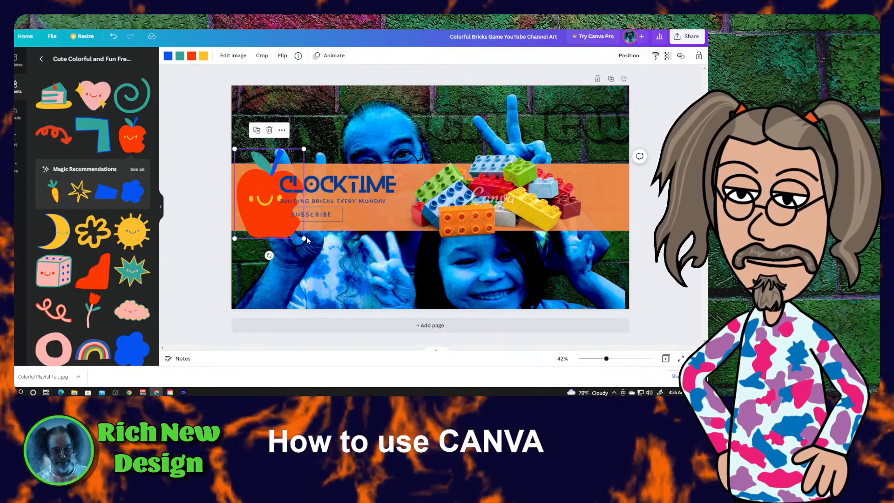
left_click_drag(304, 238, 275, 206)
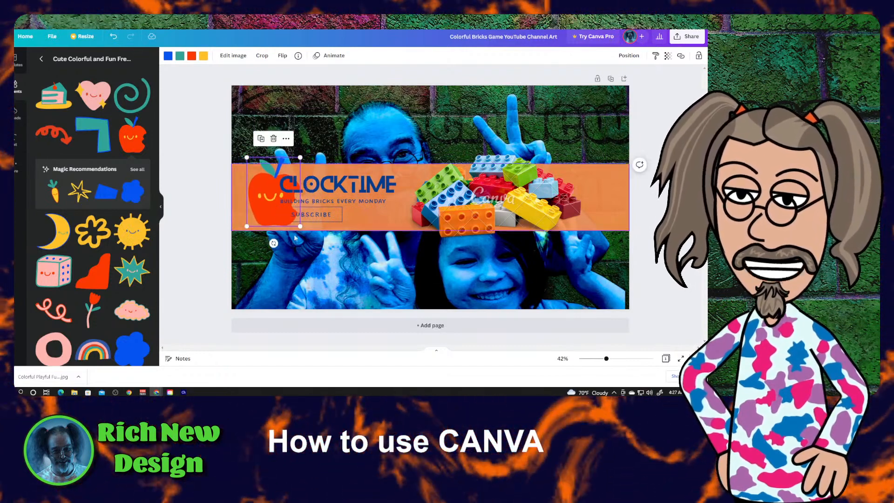
left_click(202, 266)
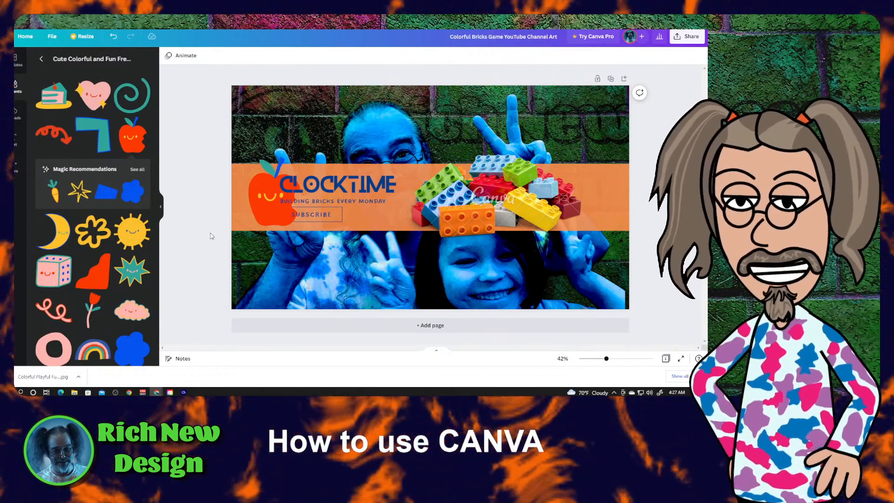
left_click(52, 37)
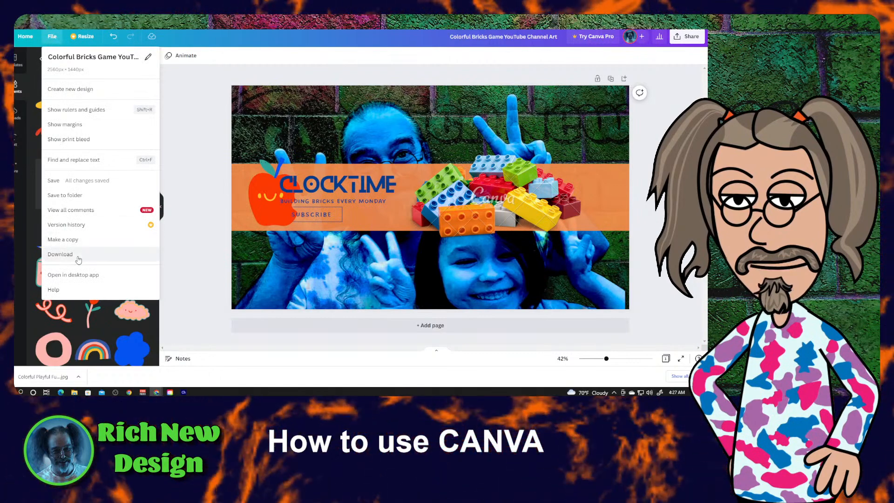
left_click(60, 255)
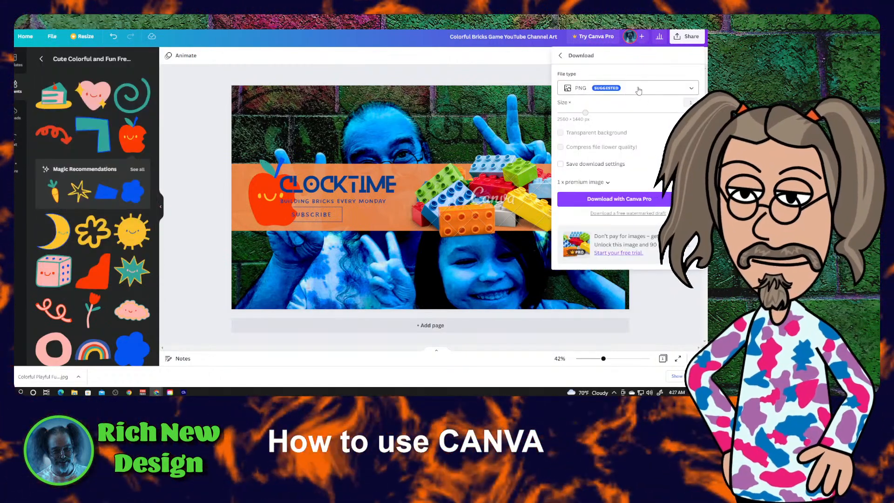
left_click(691, 89)
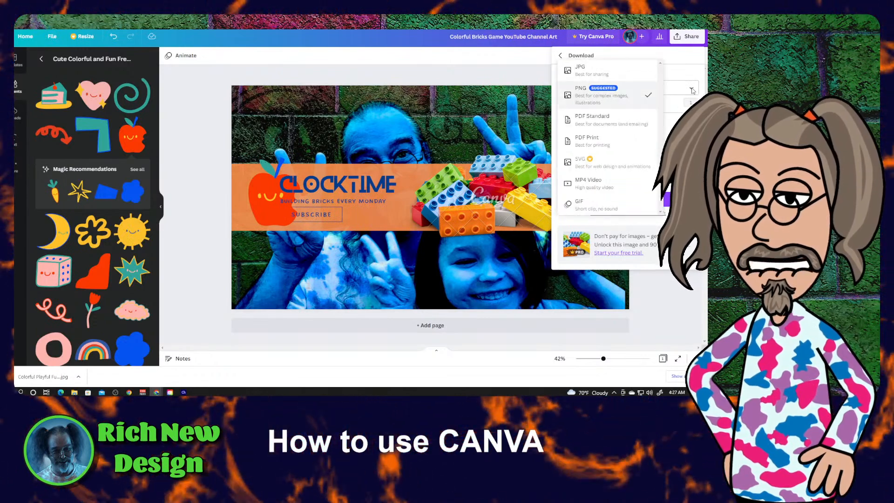
left_click(617, 72)
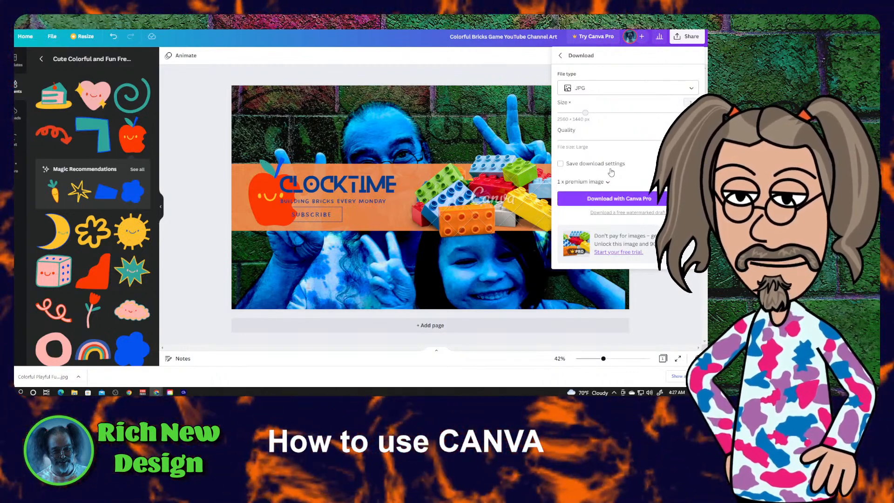
Delete the premium bricks image and add the photo of three people in a kitchen from the photo library
left_click(476, 197)
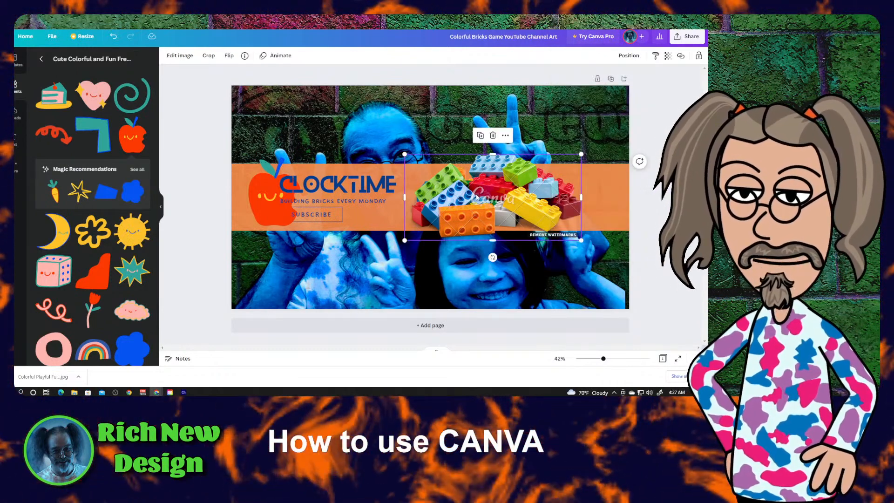
left_click(493, 136)
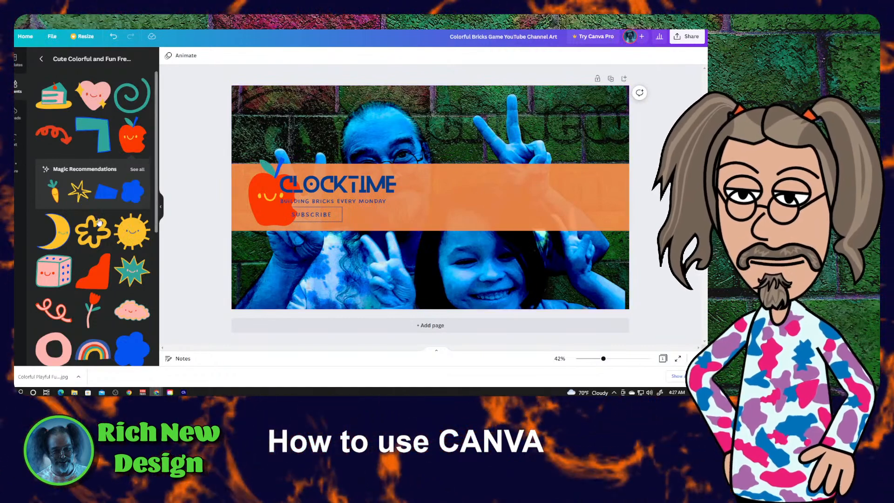
left_click(15, 87)
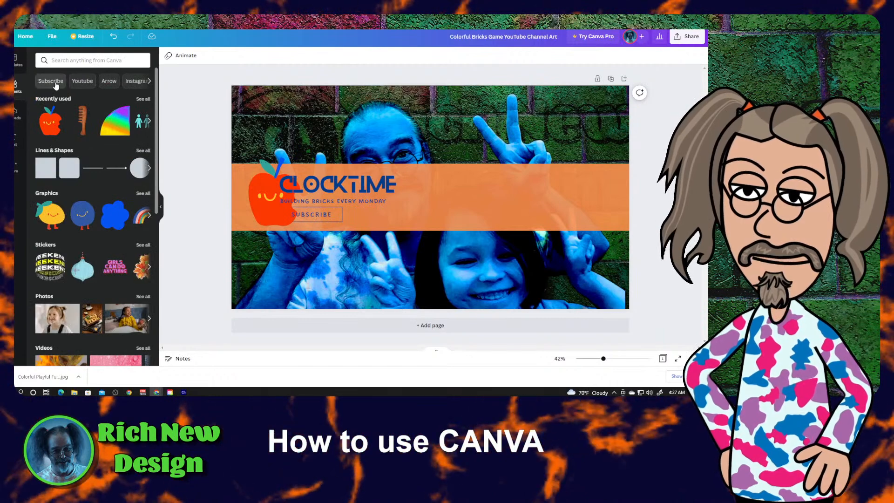
scroll(103, 159, "down", 3)
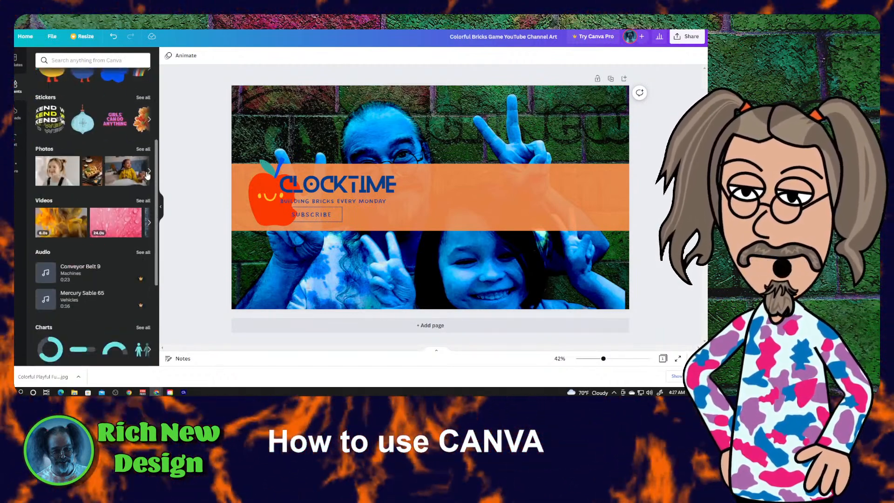
left_click(142, 149)
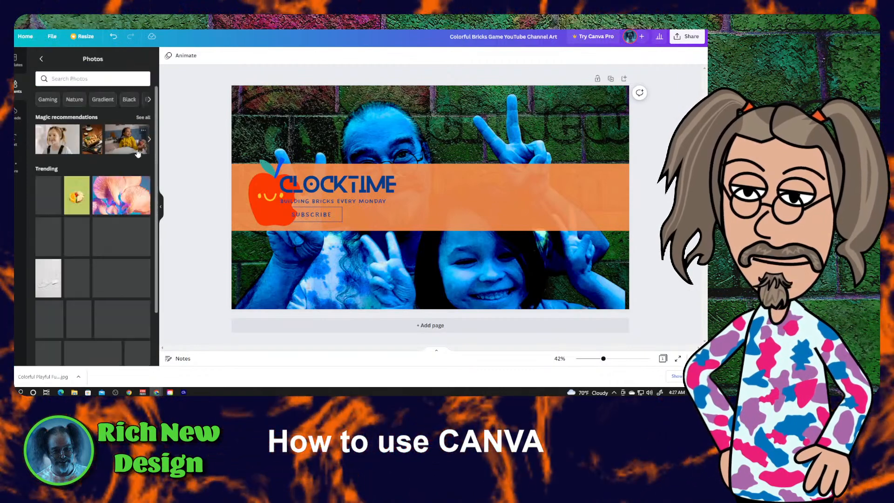
scroll(93, 200, "down", 5)
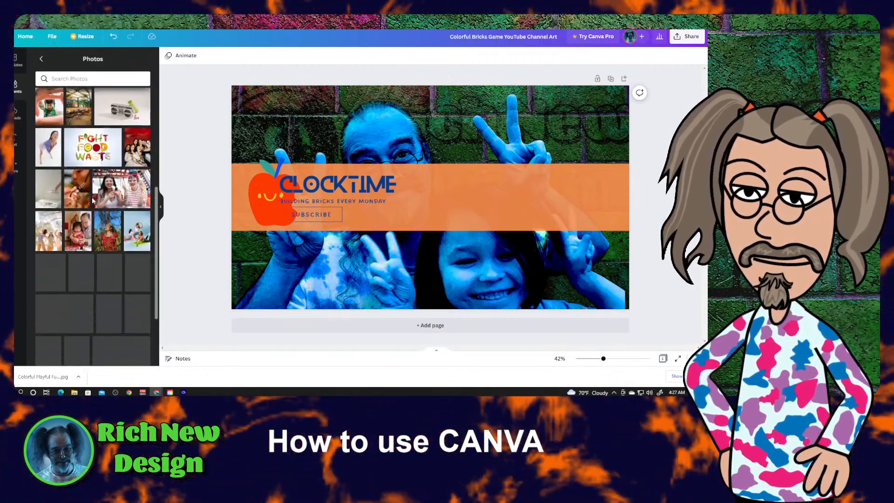
scroll(92, 200, "down", 1)
scroll(93, 197, "up", 1)
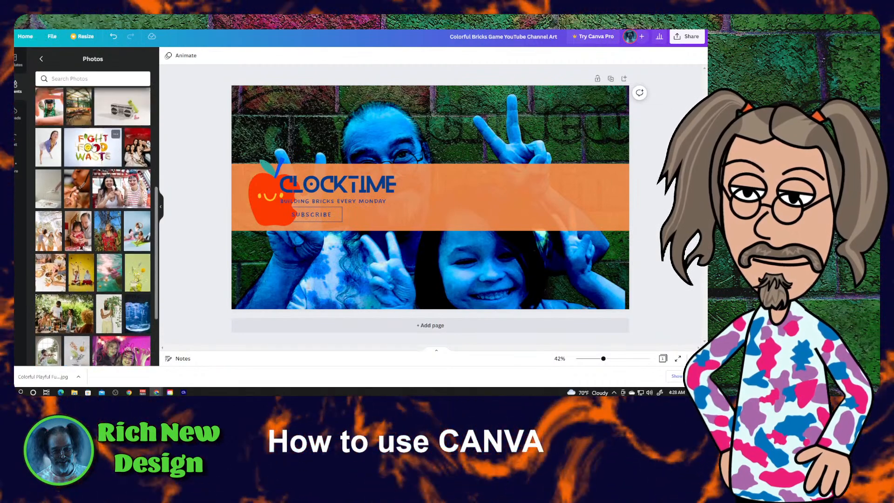
scroll(95, 155, "down", 15)
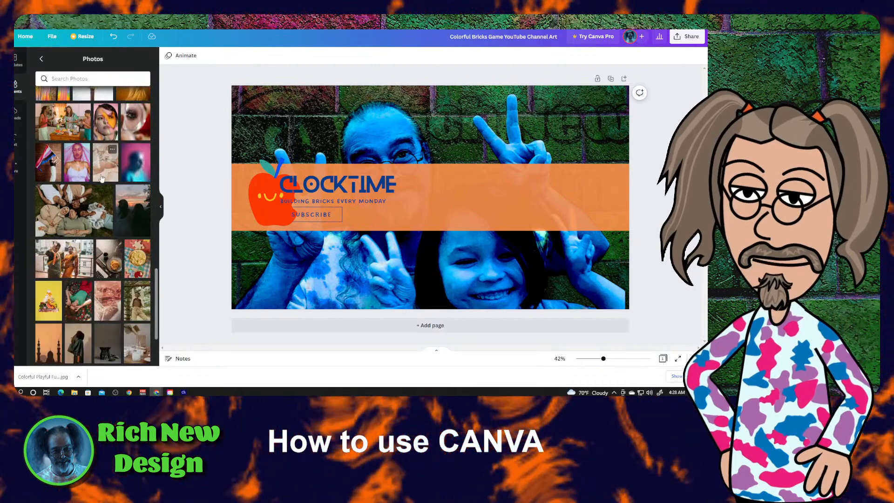
left_click(86, 130)
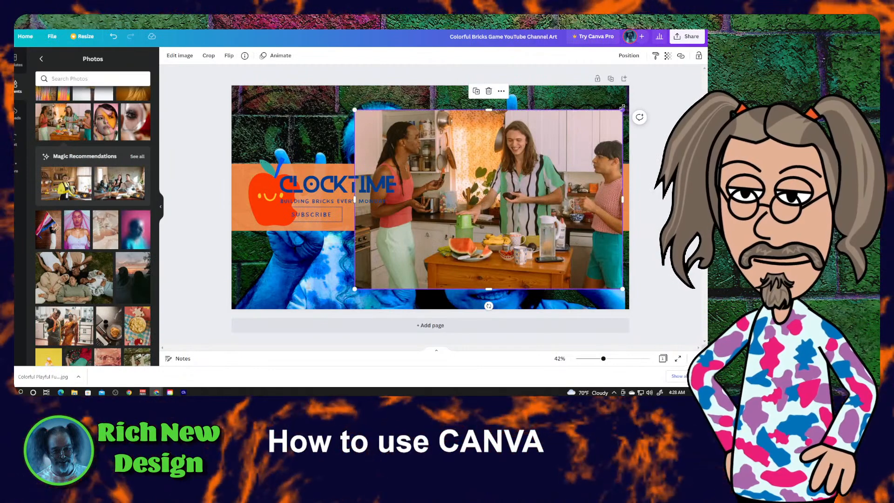
Shrink the kitchen photo and place it over the orange band in the right half of the banner
left_click_drag(622, 108, 470, 211)
left_click_drag(444, 245, 529, 189)
left_click_drag(536, 189, 537, 189)
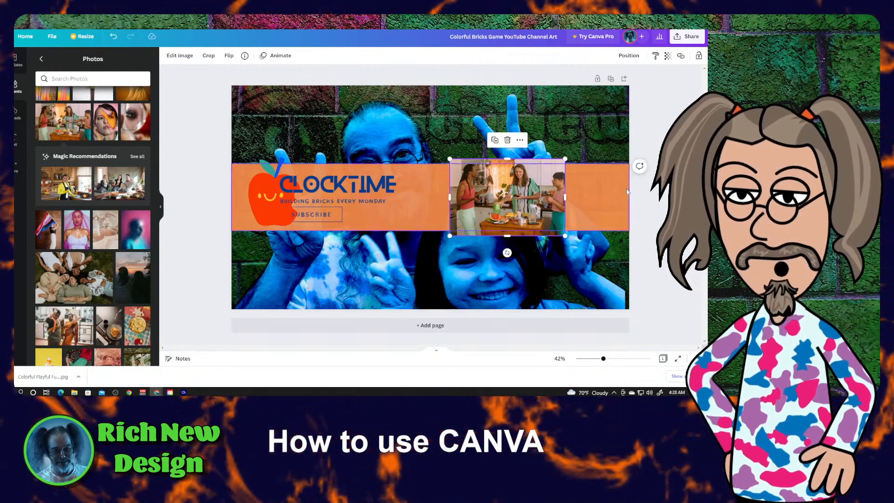
left_click(667, 190)
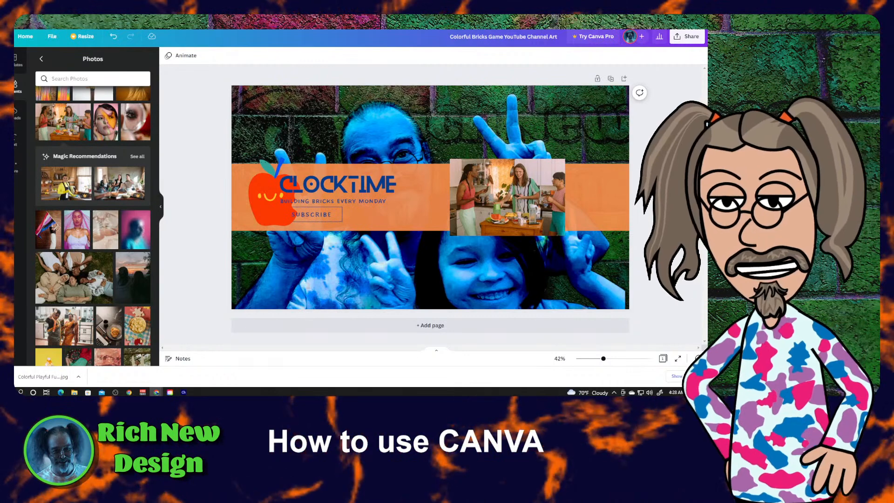
Download the finished banner as a JPG file
left_click(52, 37)
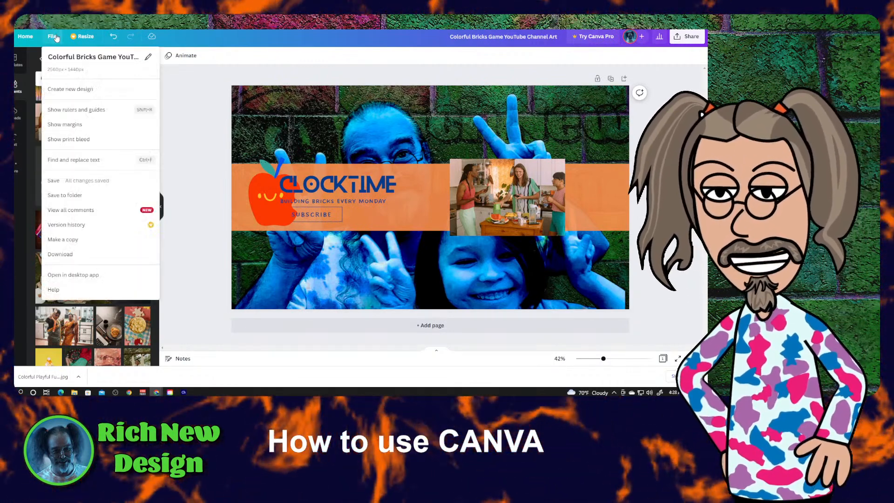
left_click(60, 255)
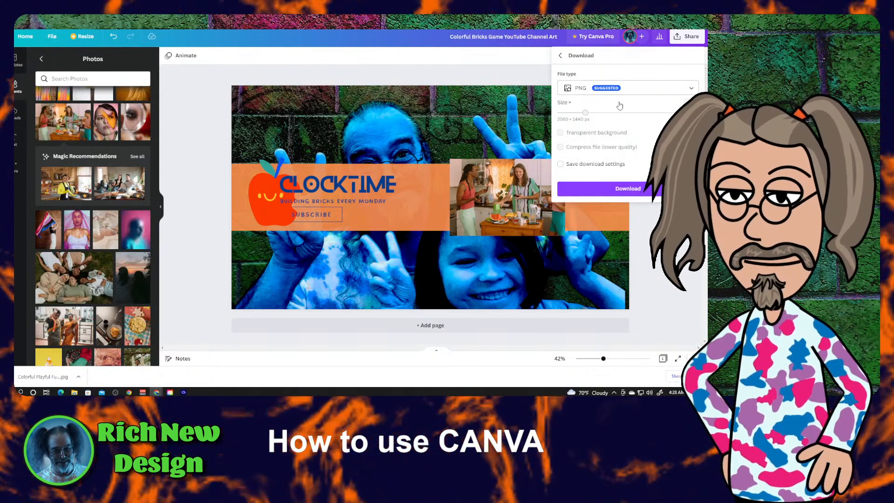
left_click(640, 89)
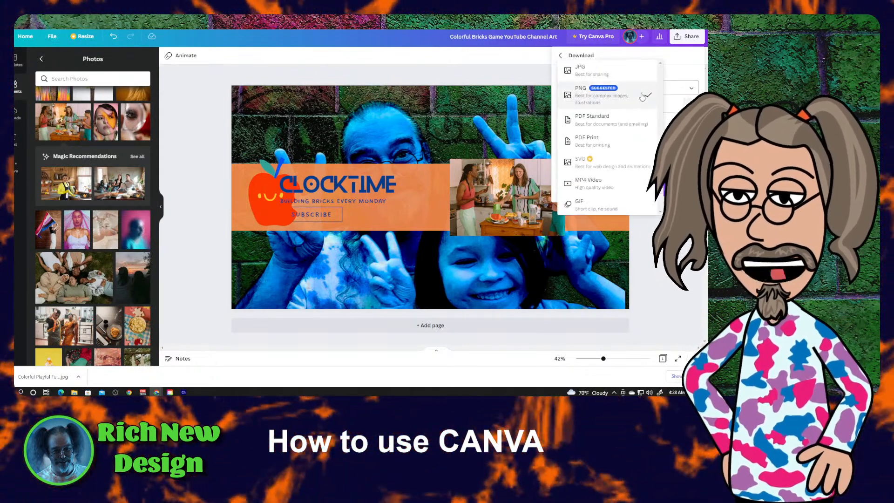
left_click(594, 76)
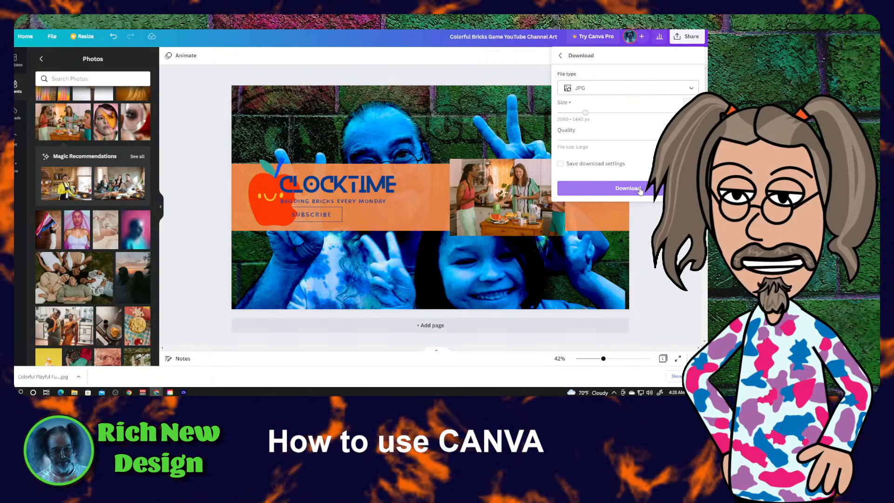
left_click(640, 189)
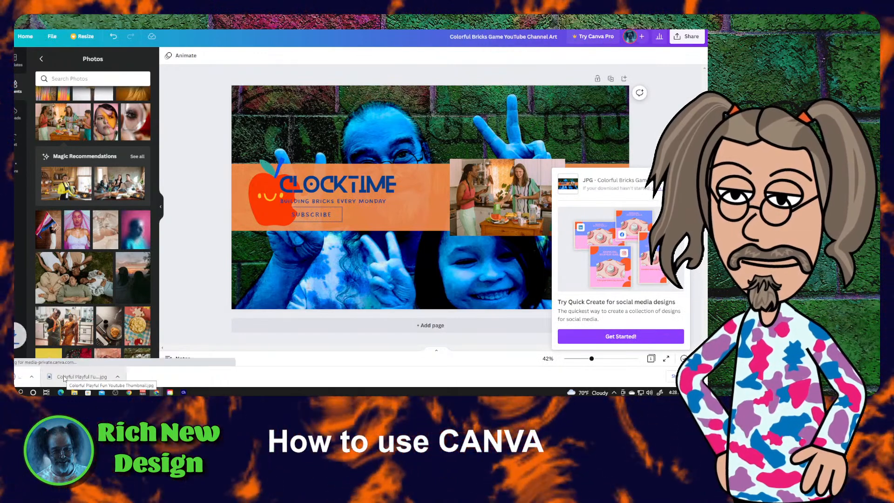
Show the downloaded banner JPG in its folder, open it to check the image, and close the viewer
left_click(78, 377)
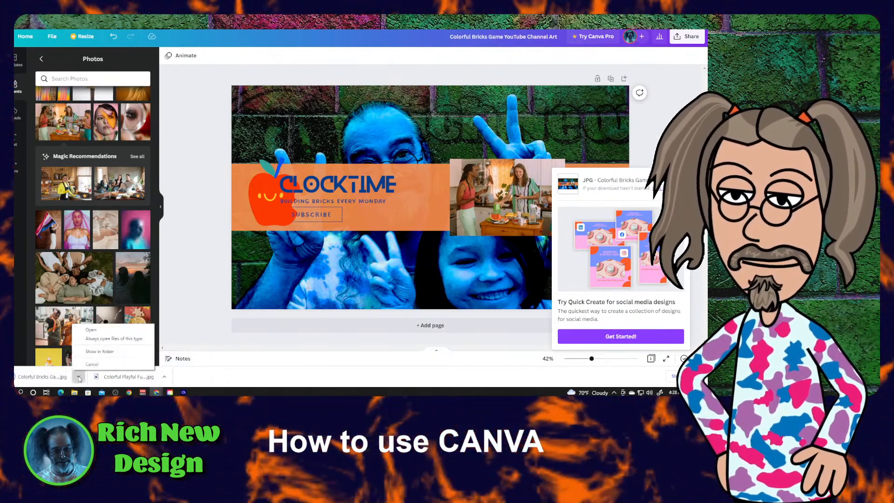
left_click(99, 352)
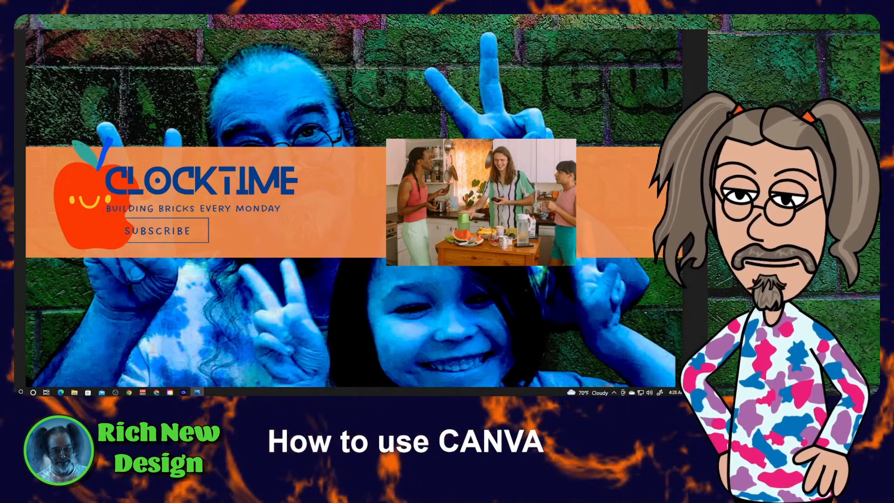
key("alt+F4")
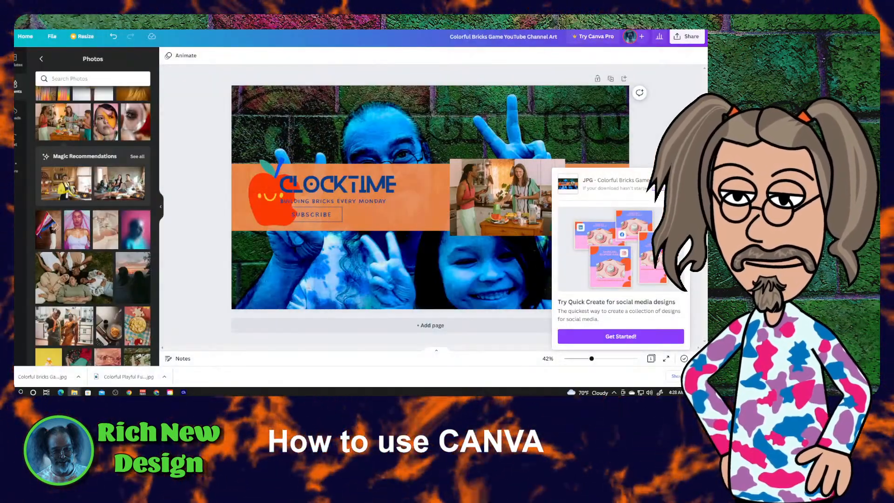
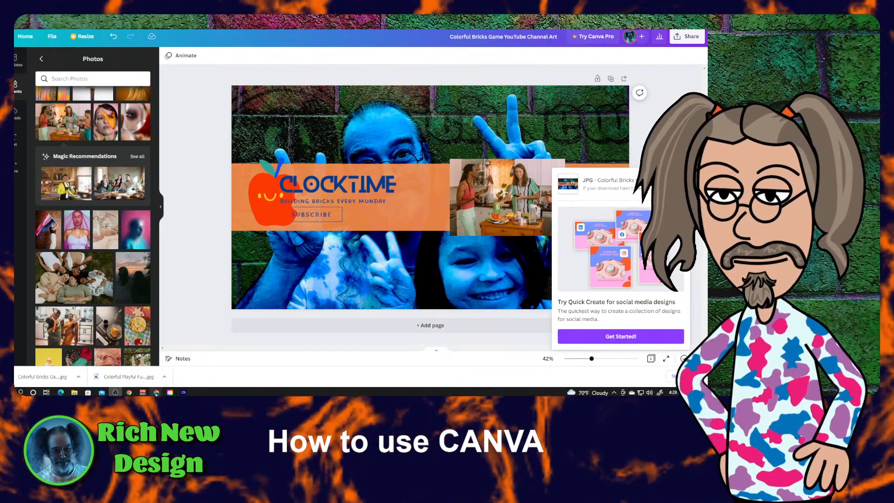
Return to the home page and start a new YouTube Intro design from the popular social media formats
mouse_move(157, 391)
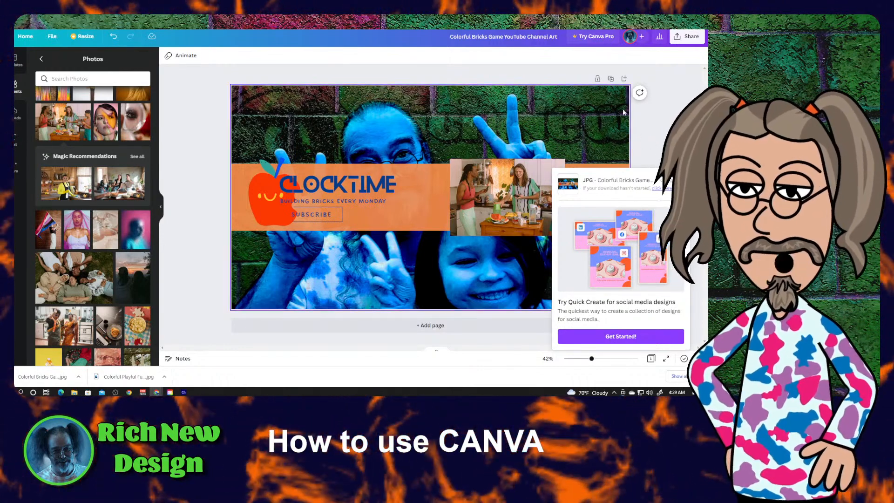
left_click(21, 38)
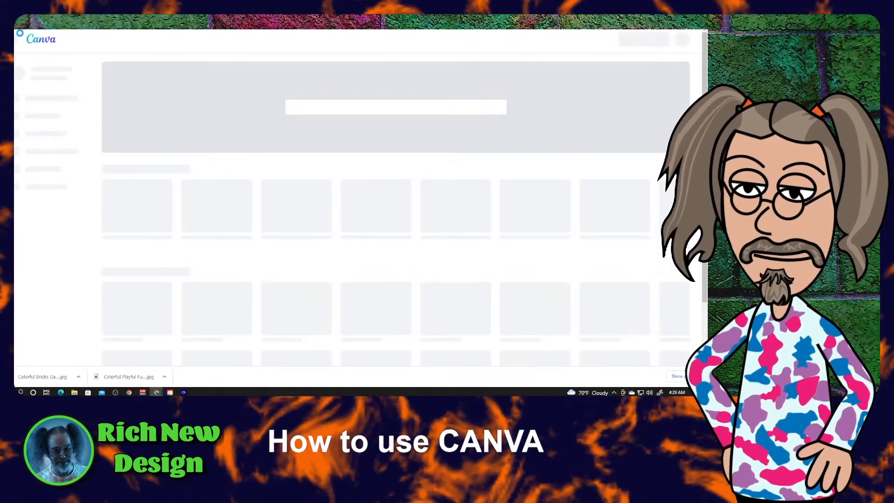
scroll(365, 233, "down", 3)
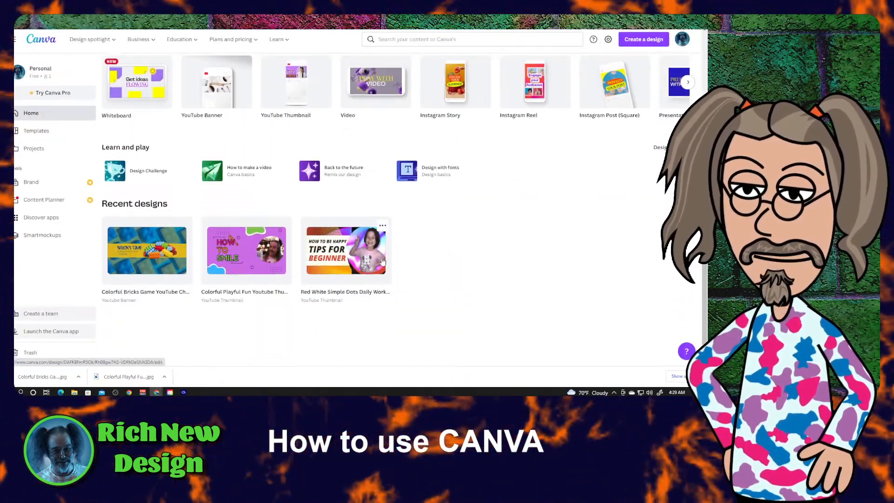
scroll(465, 242, "up", 3)
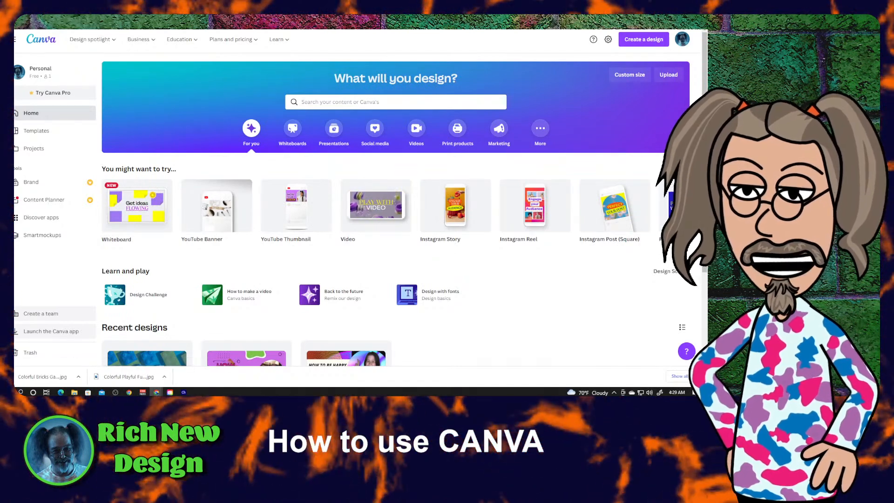
left_click(689, 206)
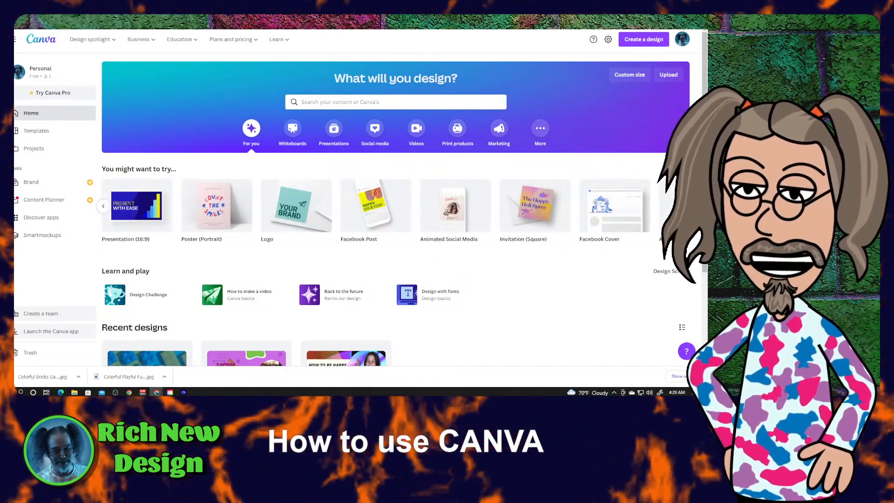
left_click(372, 134)
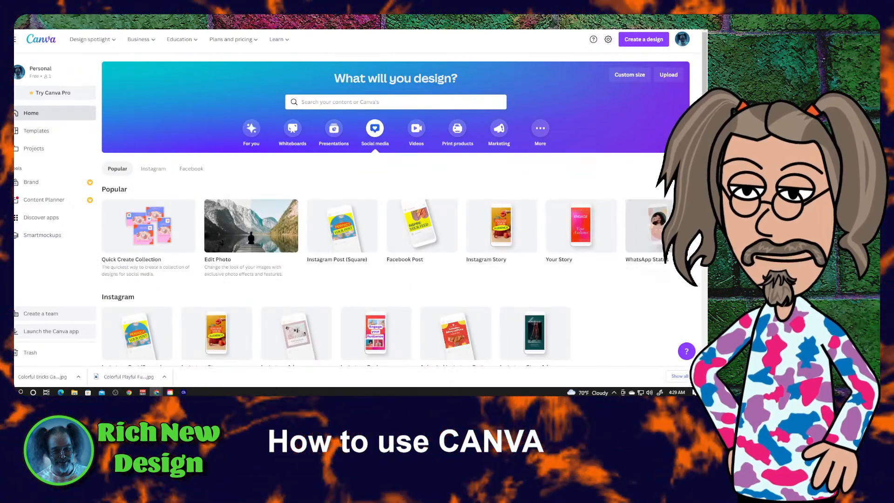
left_click(688, 226)
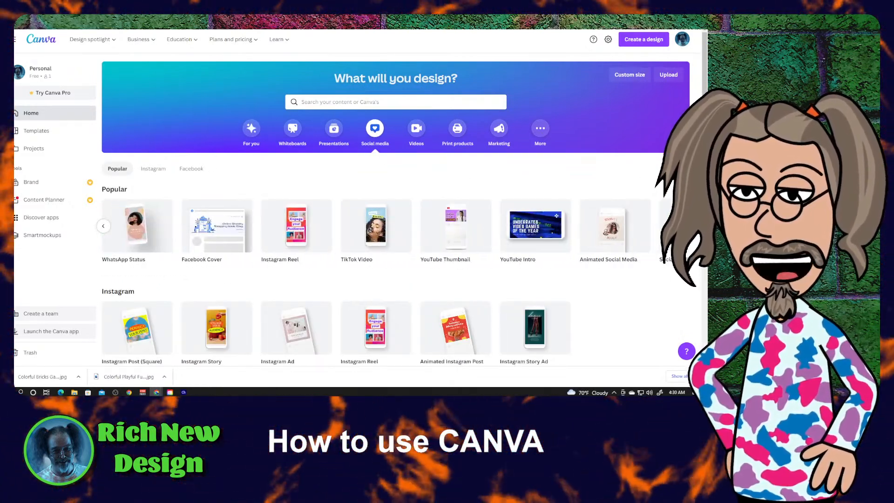
left_click(515, 227)
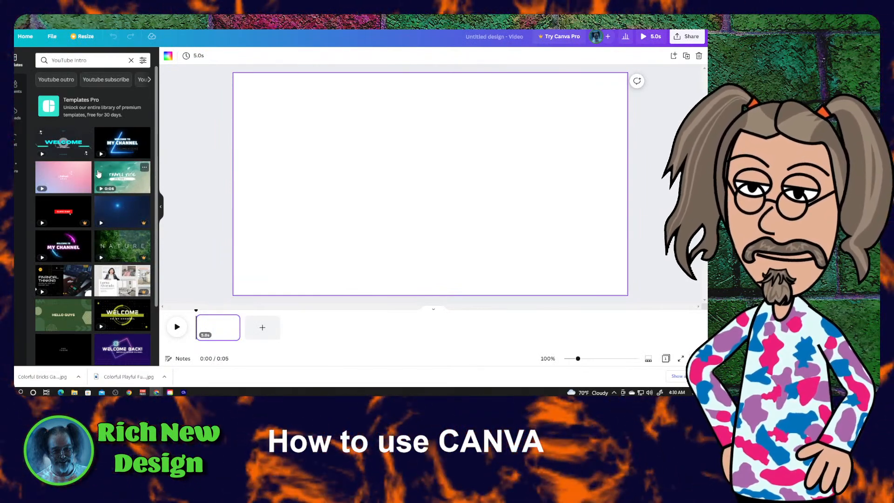
Browse the YouTube Intro templates and apply the "ARE YOU READY?" film countdown template to the blank page
scroll(98, 174, "down", 3)
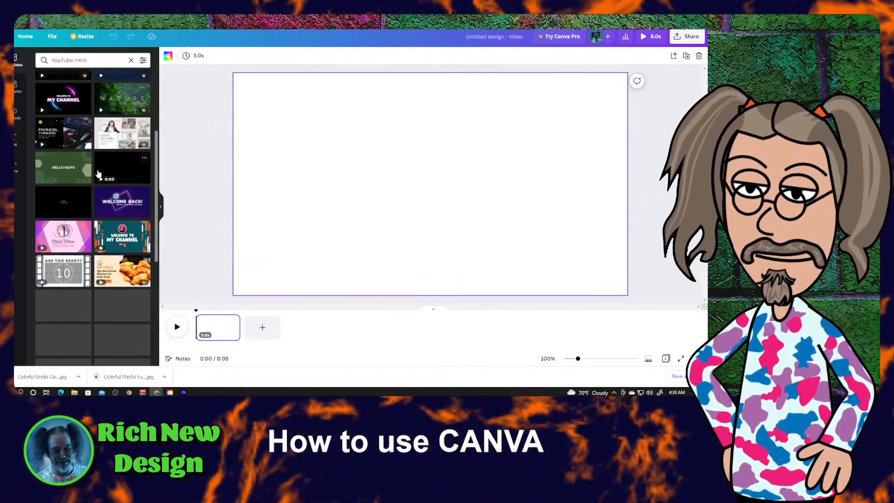
scroll(98, 173, "down", 1)
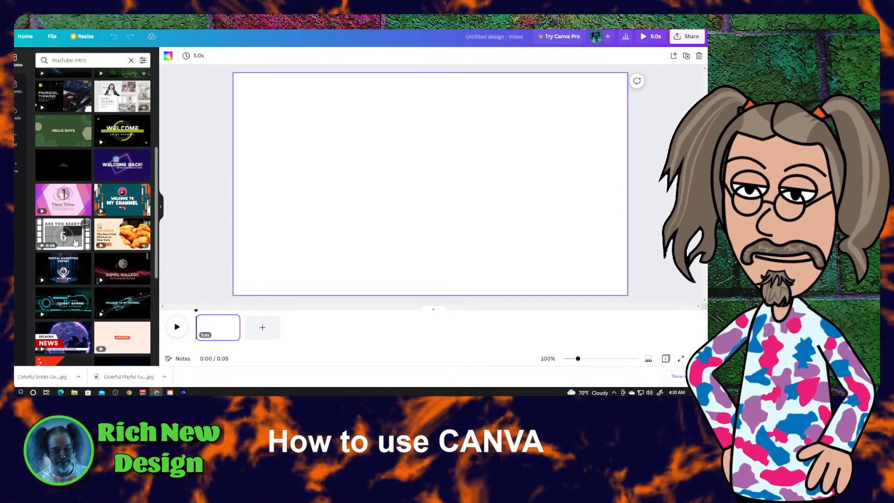
left_click(75, 241)
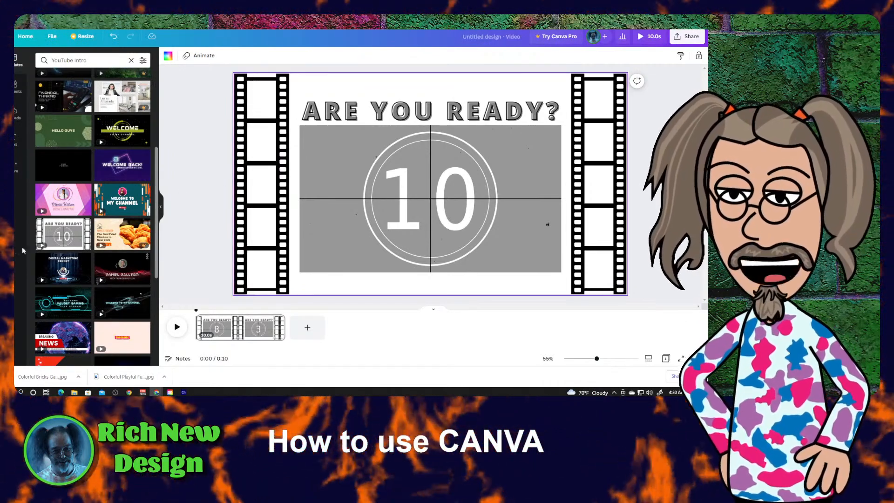
Preview the countdown clip by playing it briefly, then skim it back to the start of the timeline
left_click(177, 327)
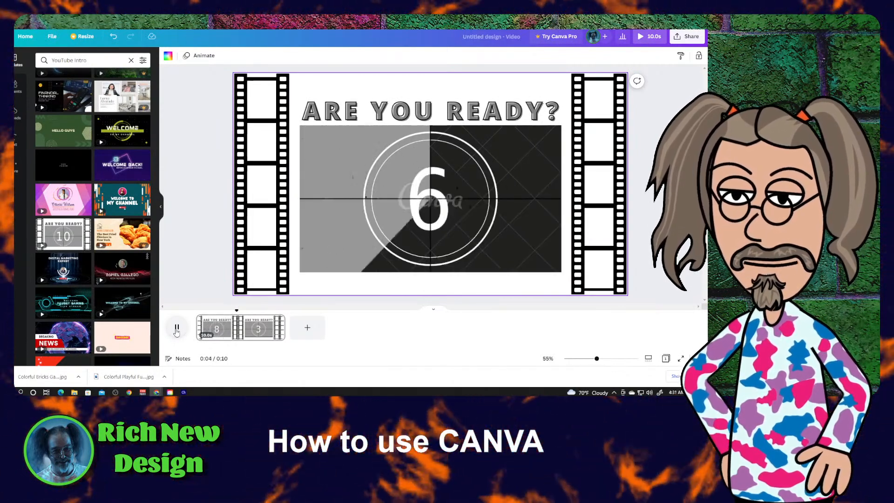
left_click(177, 328)
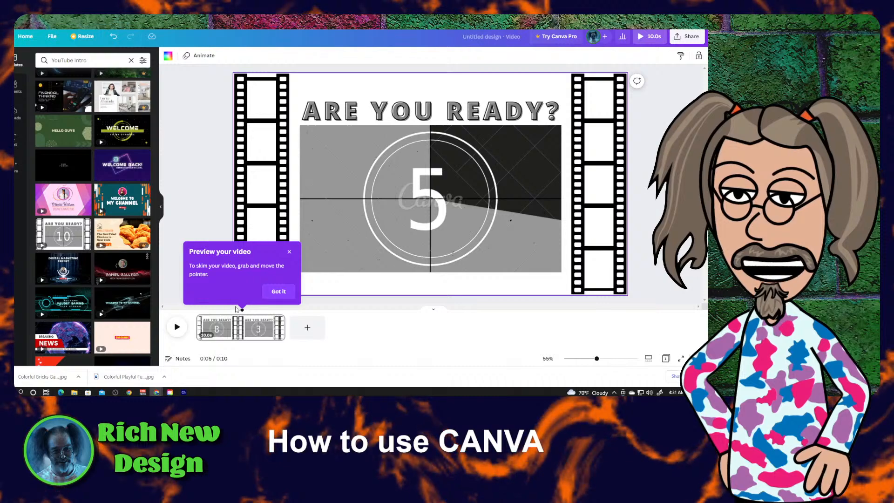
left_click(216, 331)
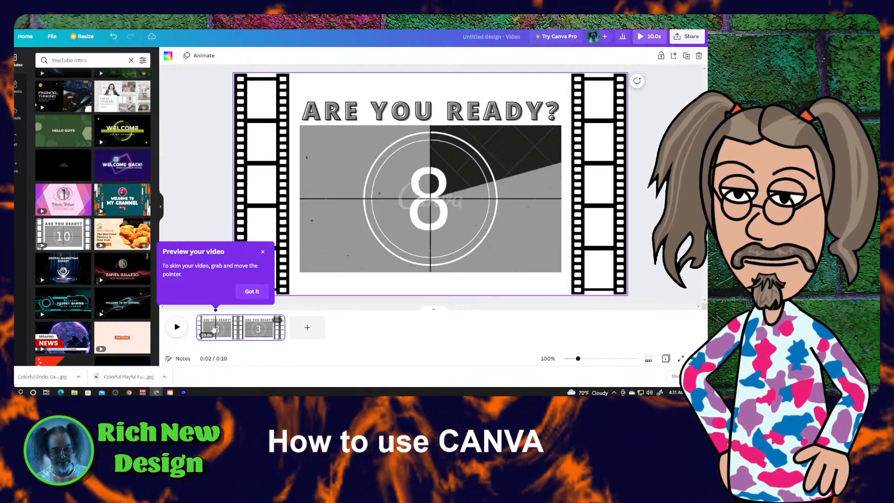
left_click_drag(208, 327, 200, 328)
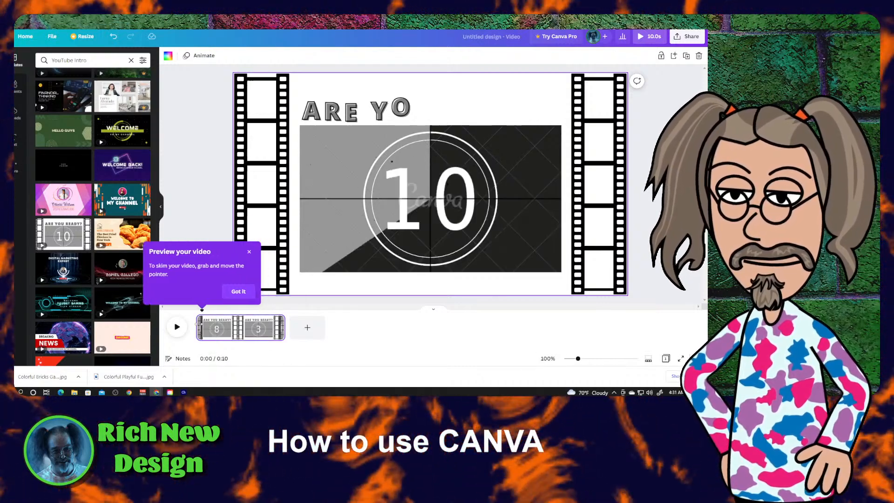
Add a heading reading "Away We Go" over the countdown, dismiss the video preview tip, and play the clip
left_click(342, 116)
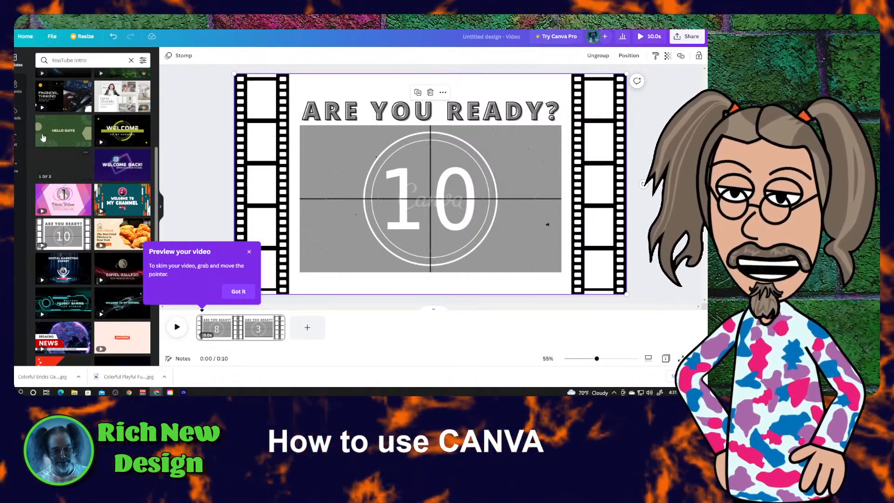
left_click(16, 140)
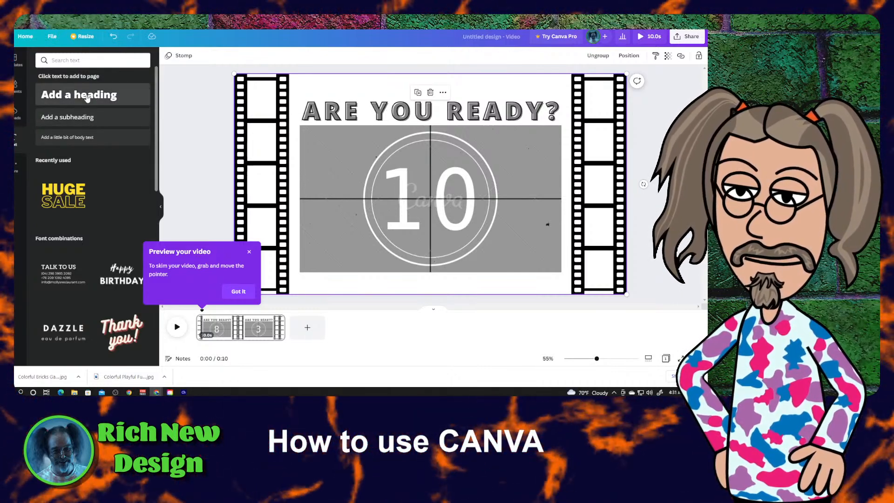
left_click(87, 96)
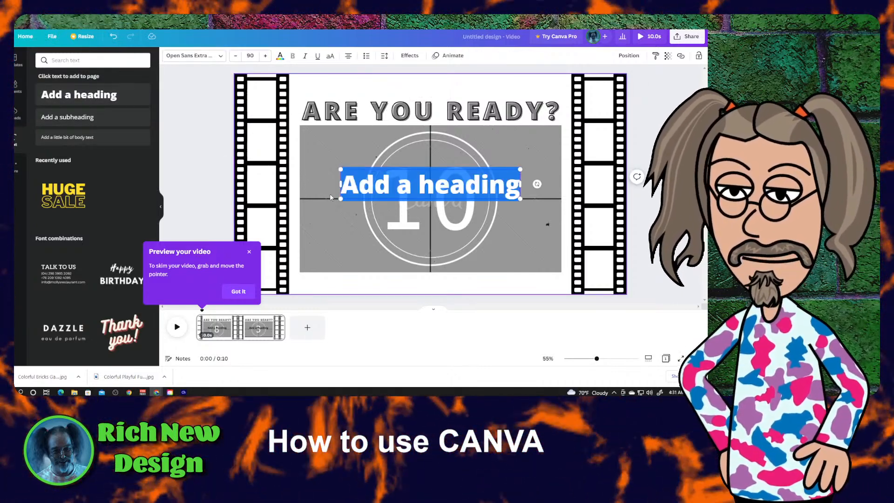
type("Awa")
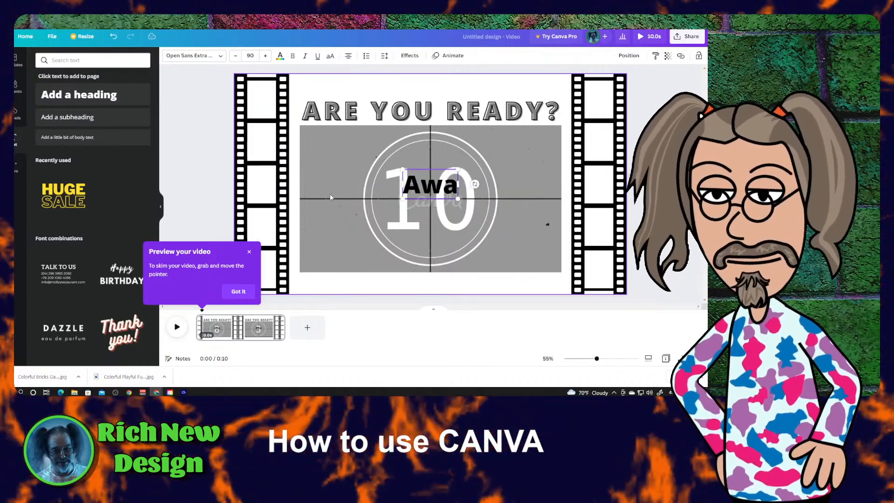
type("y We Go")
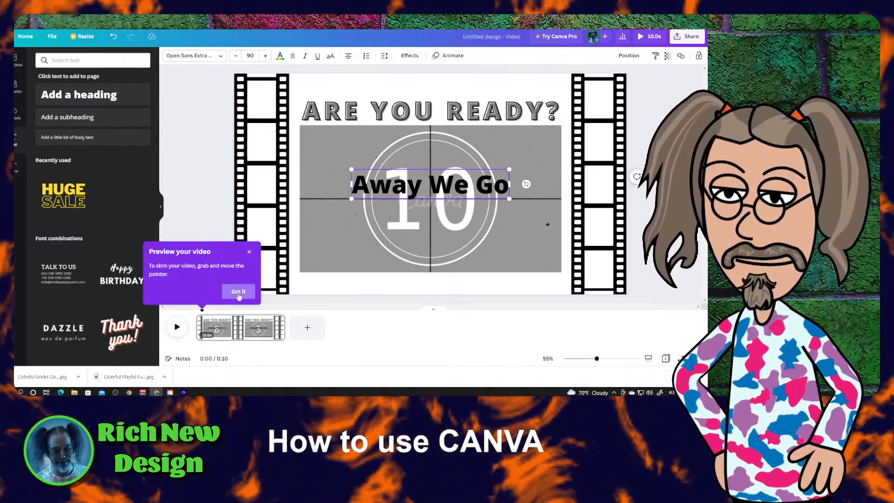
left_click(237, 291)
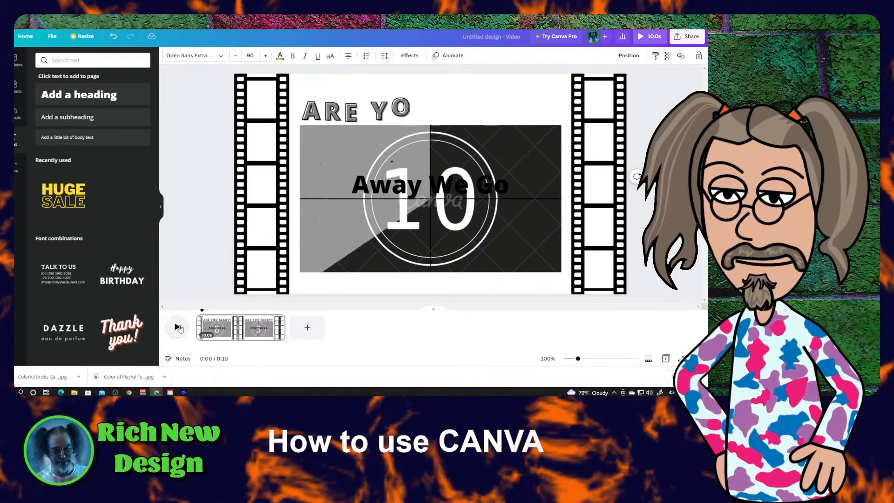
left_click(178, 328)
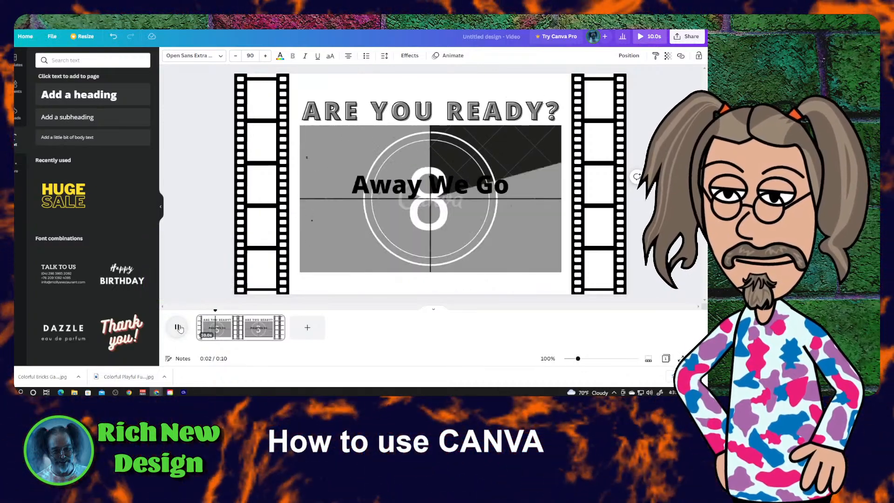
Apply the Ascend text animation to the "Away We Go" heading and try to change its animation speed
left_click(411, 184)
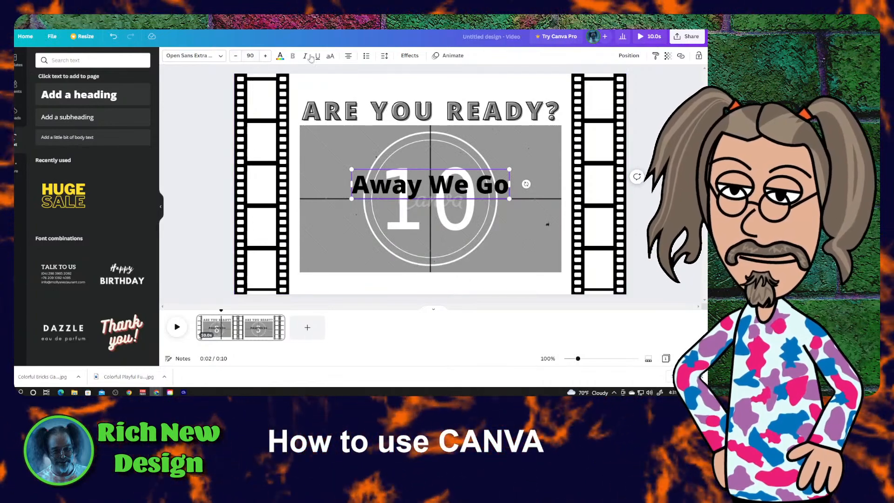
left_click(441, 58)
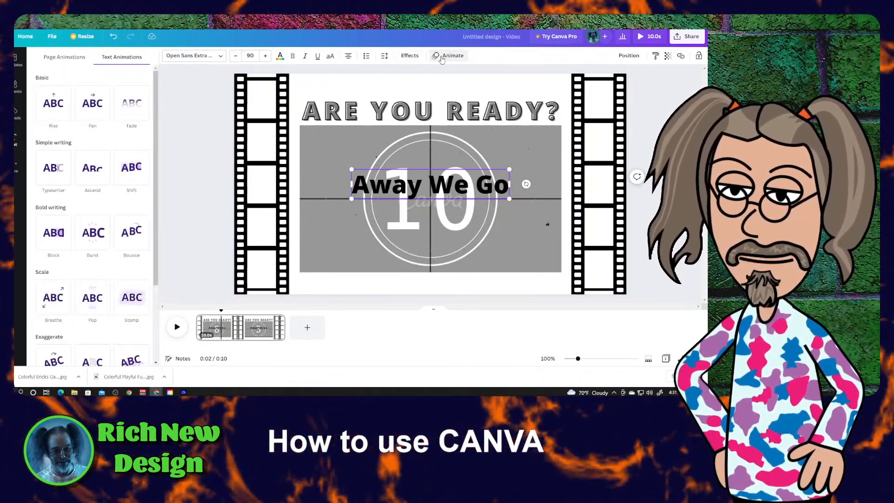
left_click(55, 105)
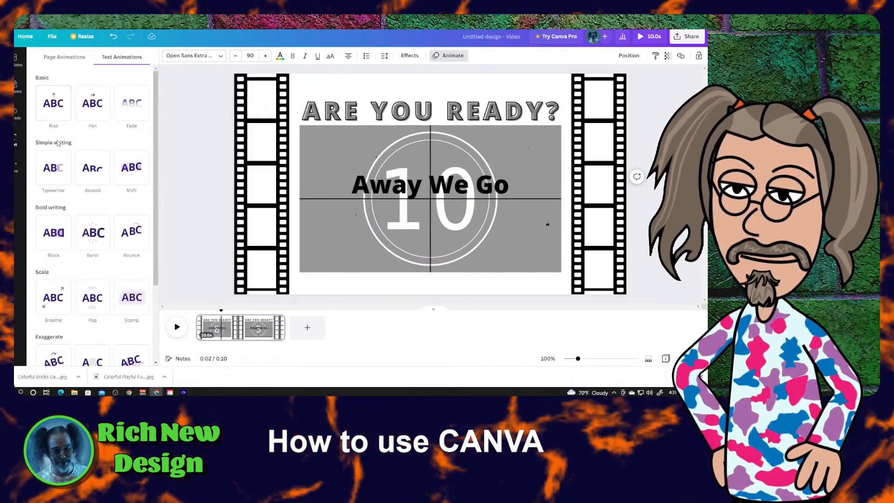
left_click(92, 173)
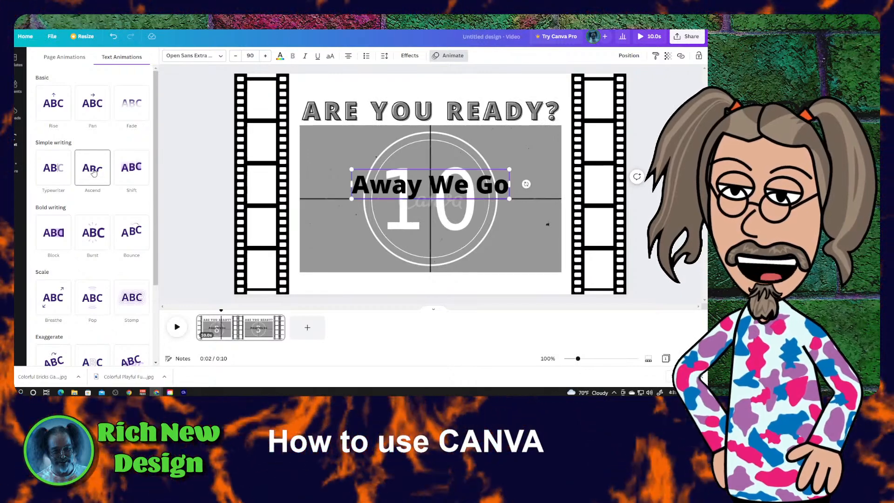
left_click(92, 174)
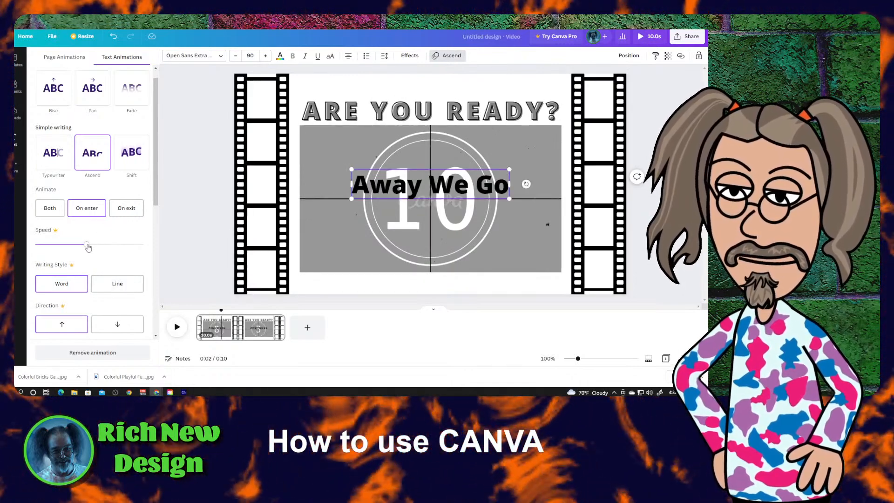
left_click(71, 247)
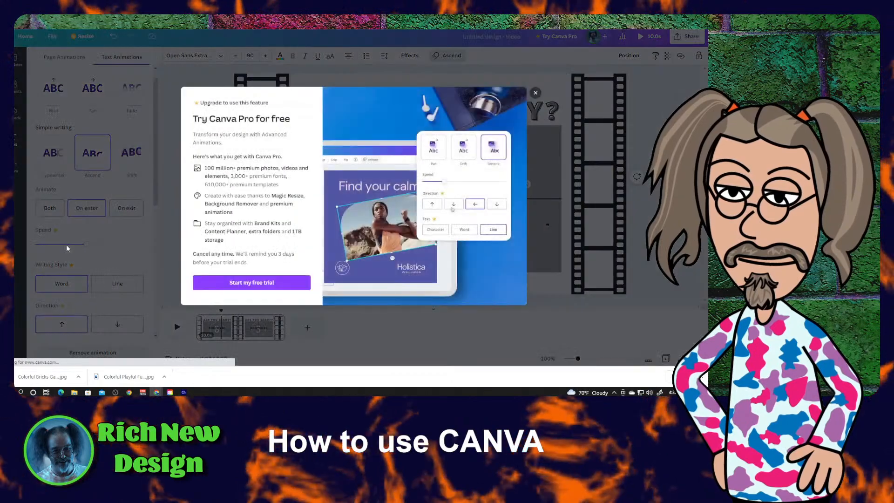
left_click(535, 95)
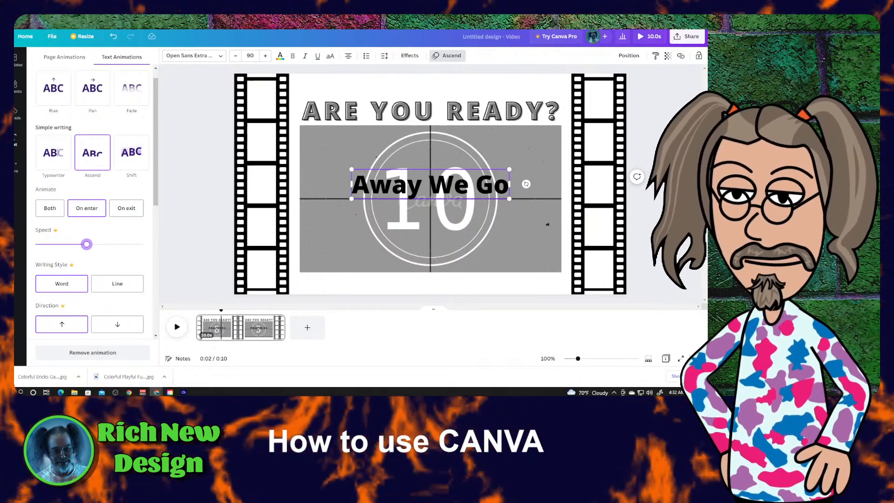
left_click(447, 55)
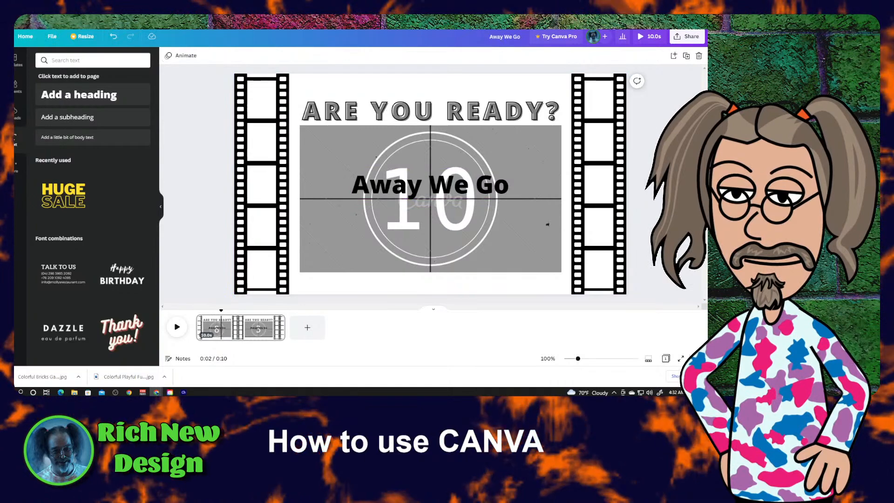
Move the "Away We Go" heading down to the white strip below the countdown picture
left_click(447, 189)
left_click_drag(448, 189, 443, 284)
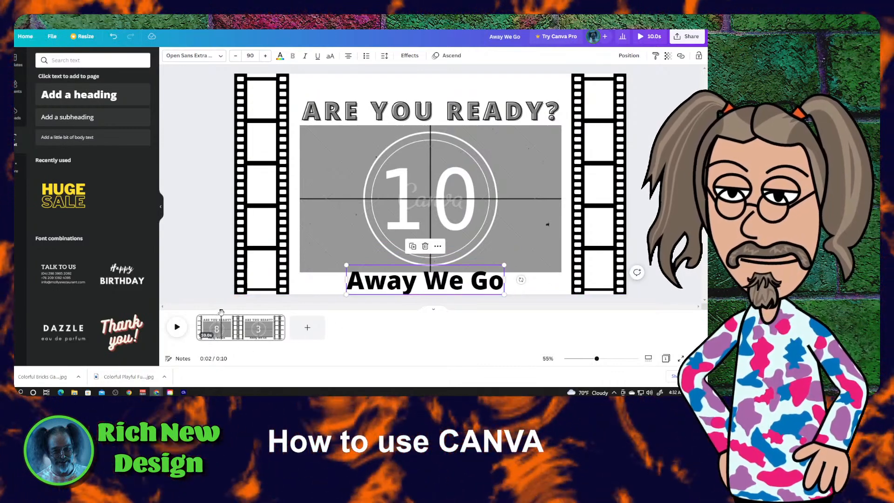
Play the countdown clip briefly, then check which file types the video can be downloaded as and leave the download options
left_click(177, 327)
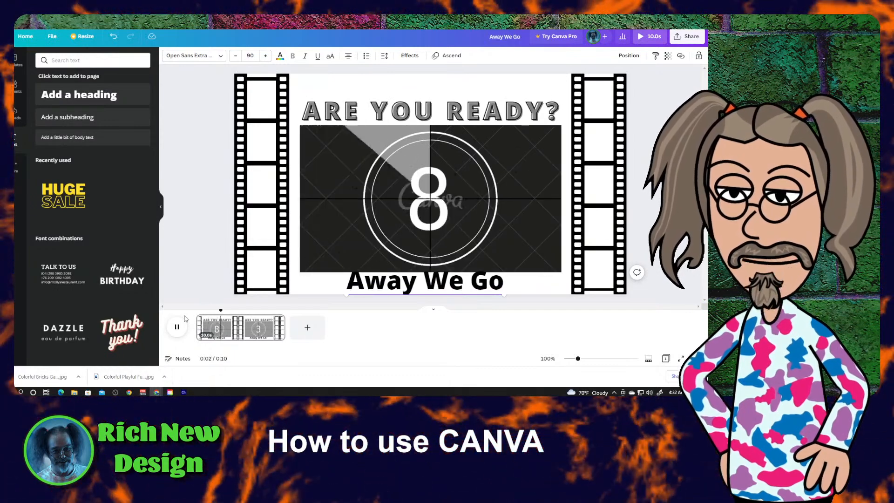
left_click(184, 321)
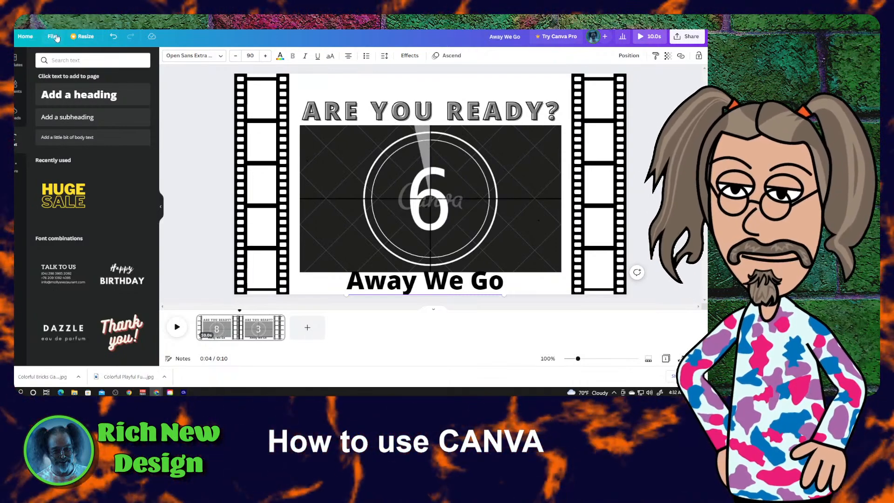
left_click(53, 37)
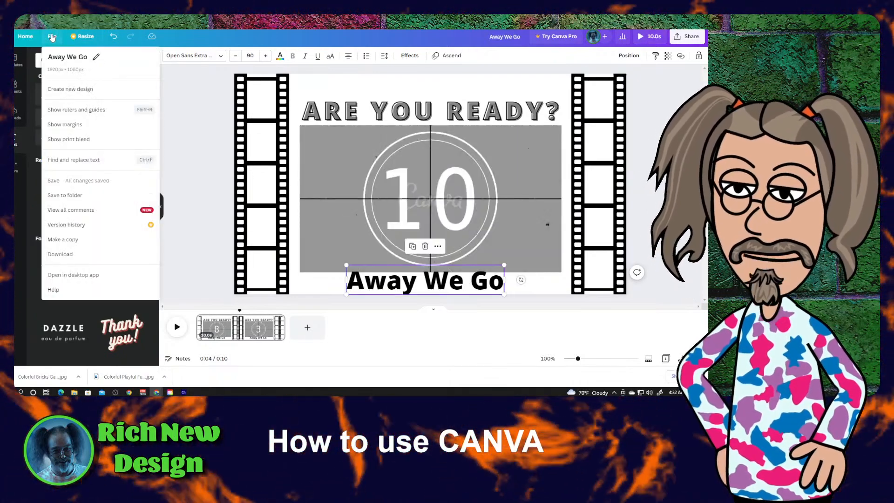
left_click(70, 254)
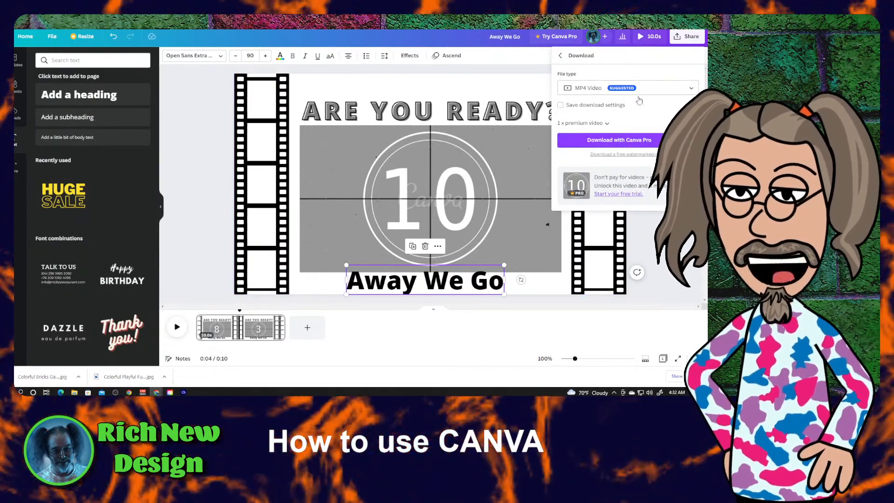
left_click(691, 89)
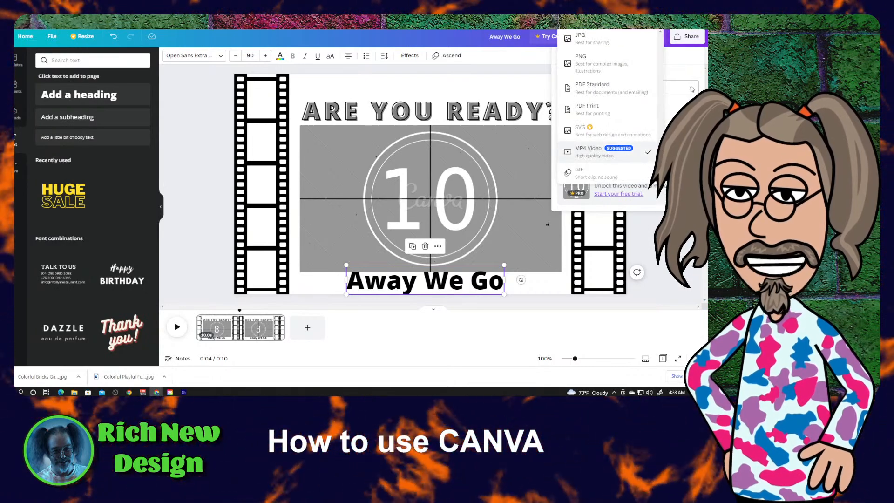
left_click(655, 278)
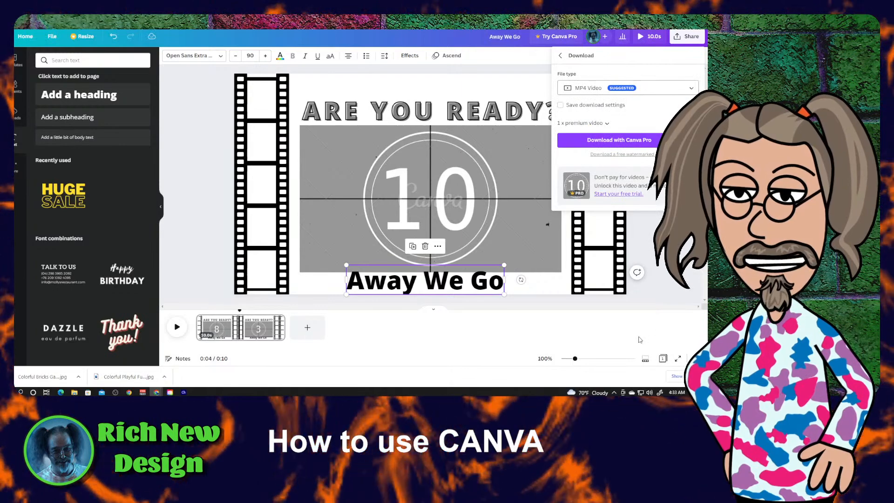
left_click(639, 339)
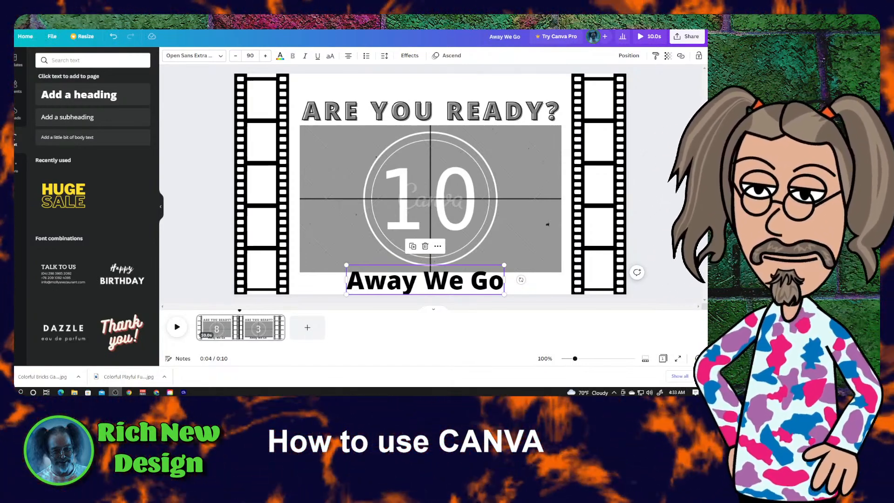
Return to the home page, look through the print product templates, and go back home
left_click(25, 37)
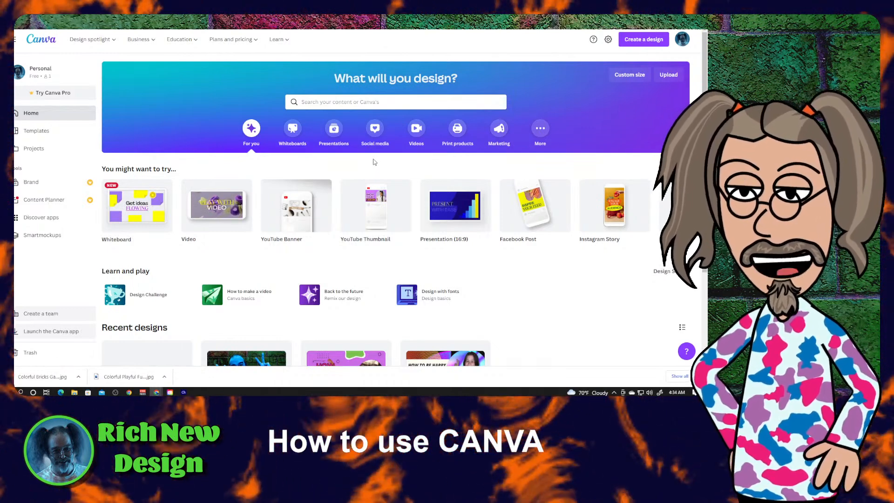
left_click(37, 131)
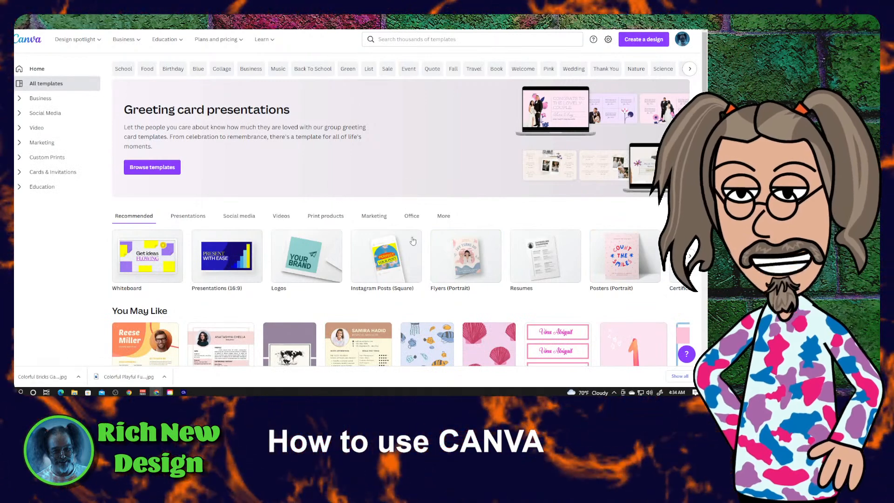
left_click(322, 217)
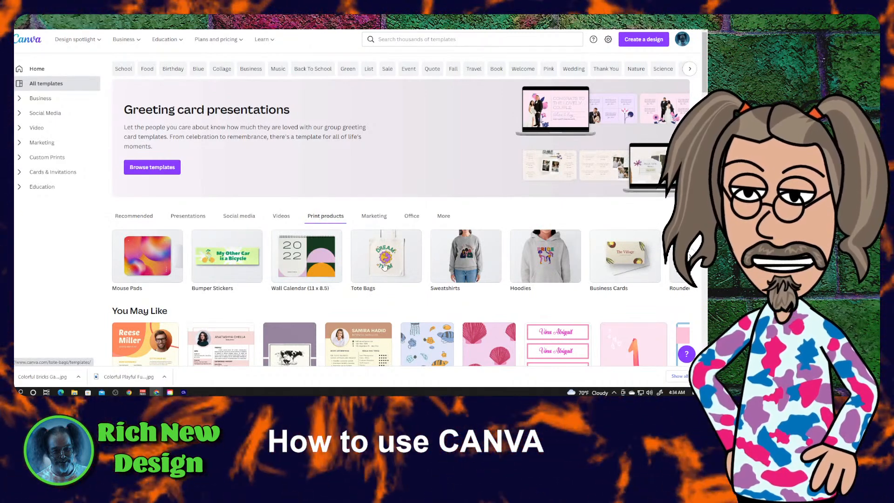
left_click(690, 256)
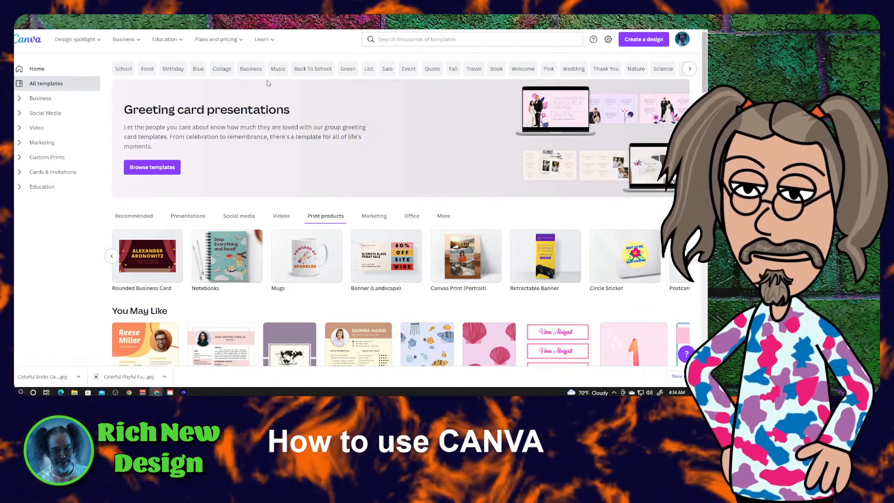
left_click(37, 69)
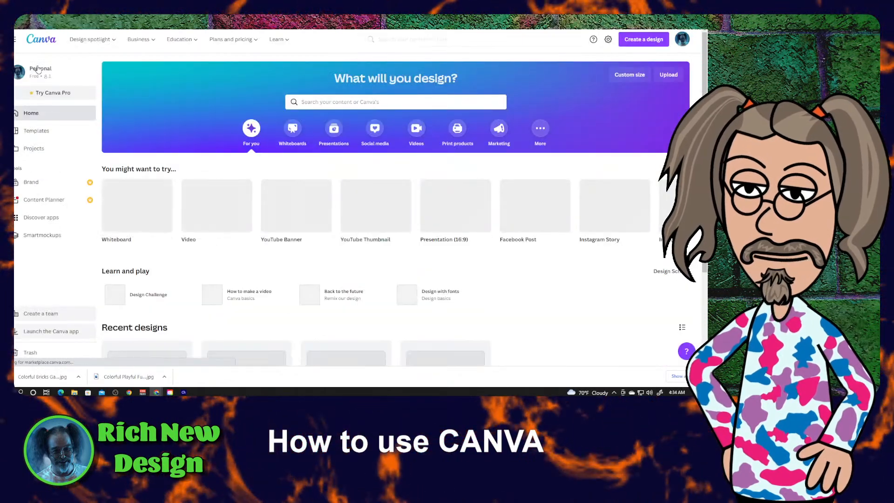
Compare the pricing of the Free, Pro and Teams plans and switch the billing cycle to monthly
mouse_move(245, 40)
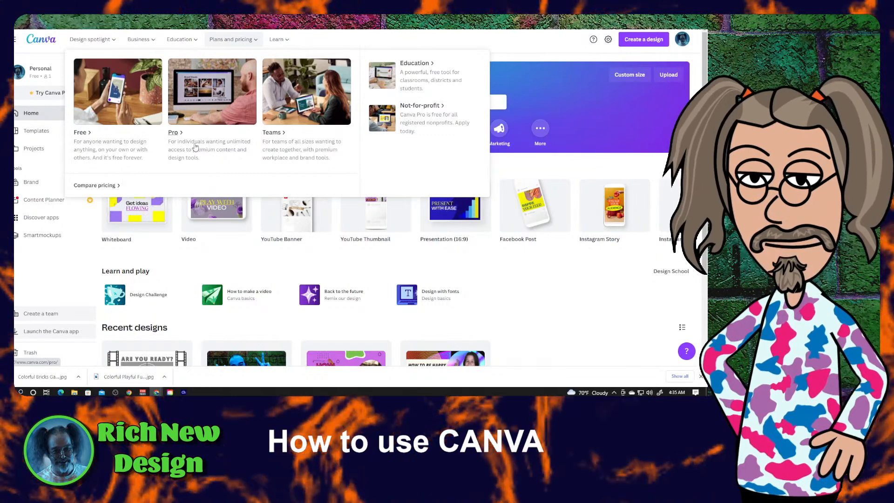
left_click(85, 186)
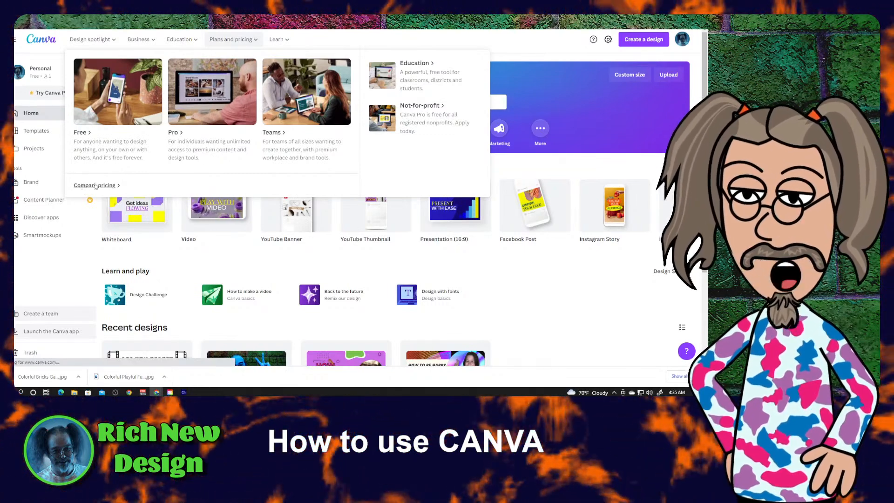
scroll(403, 220, "down", 5)
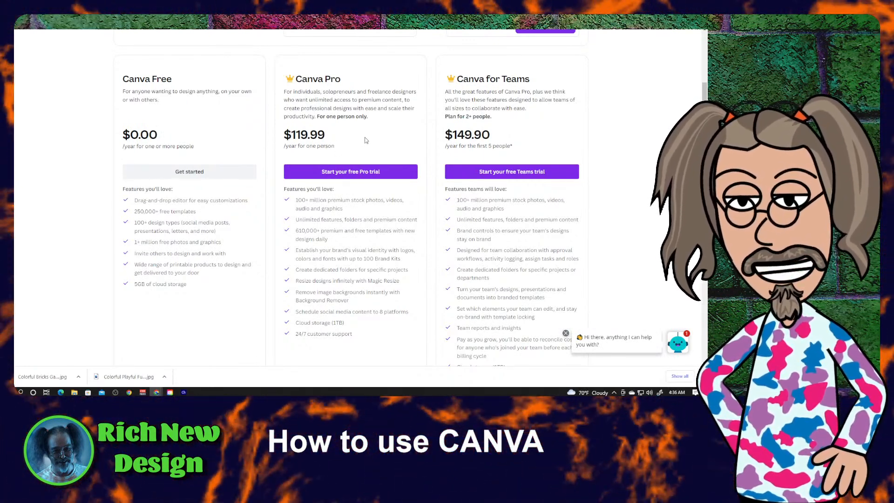
scroll(365, 139, "up", 2)
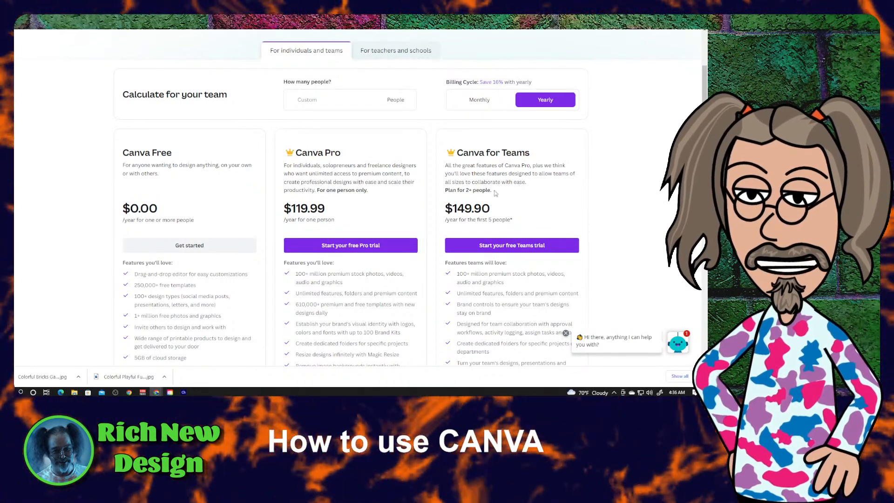
left_click(482, 104)
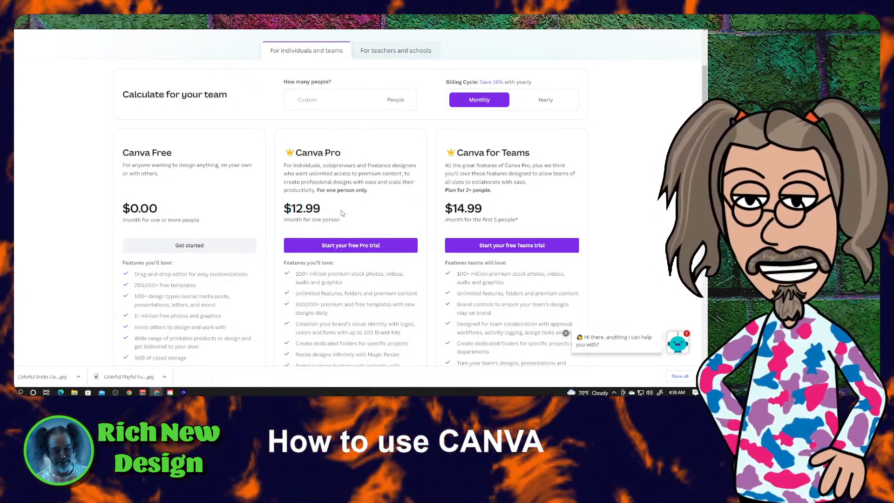
Look over the recent designs on the home page, then open the Facebook Posts templates in the social media category
scroll(338, 228, "down", 2)
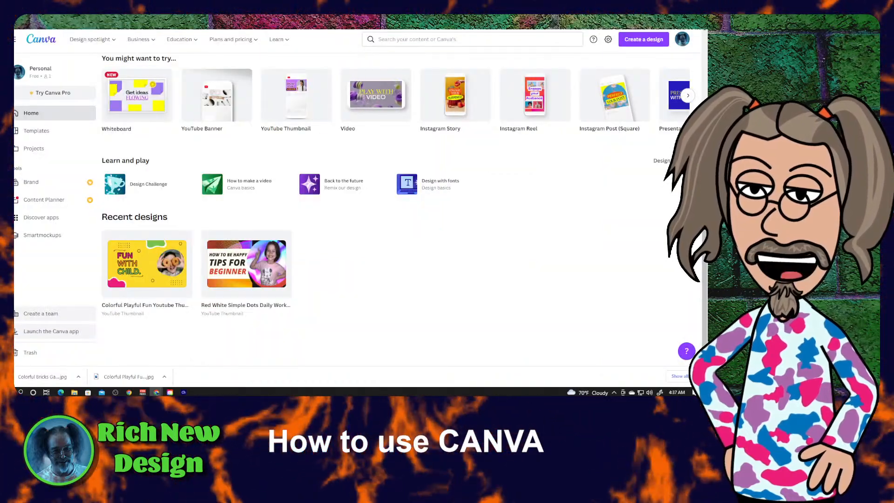
scroll(221, 202, "up", 3)
left_click(35, 134)
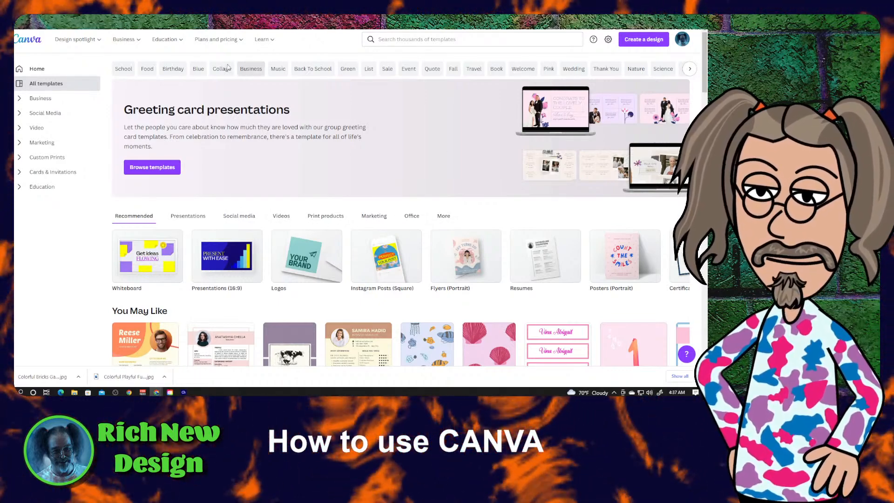
left_click(235, 217)
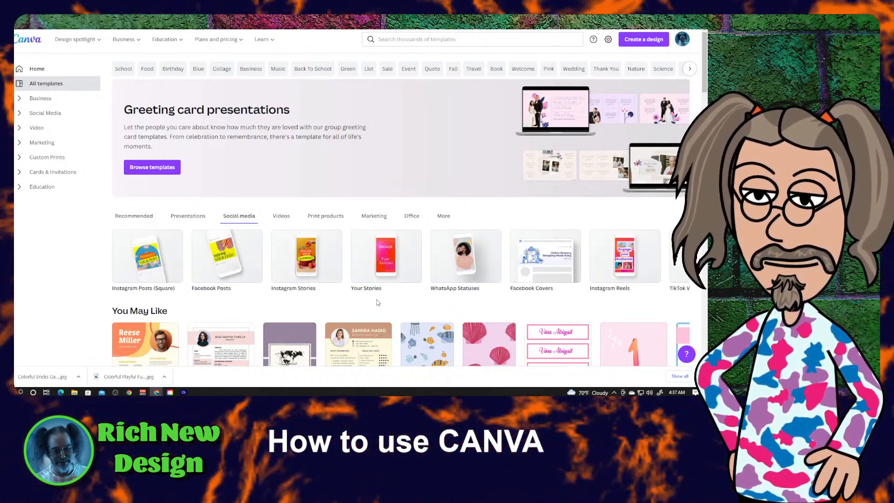
scroll(377, 302, "down", 1)
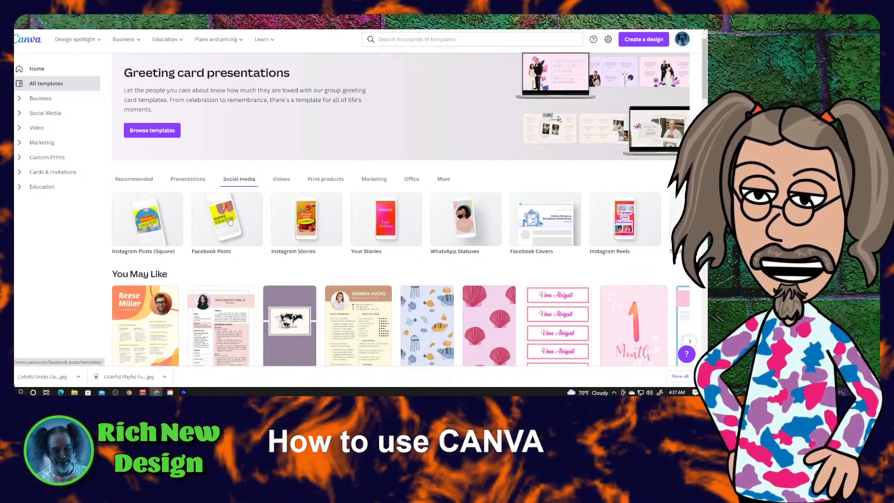
left_click(230, 221)
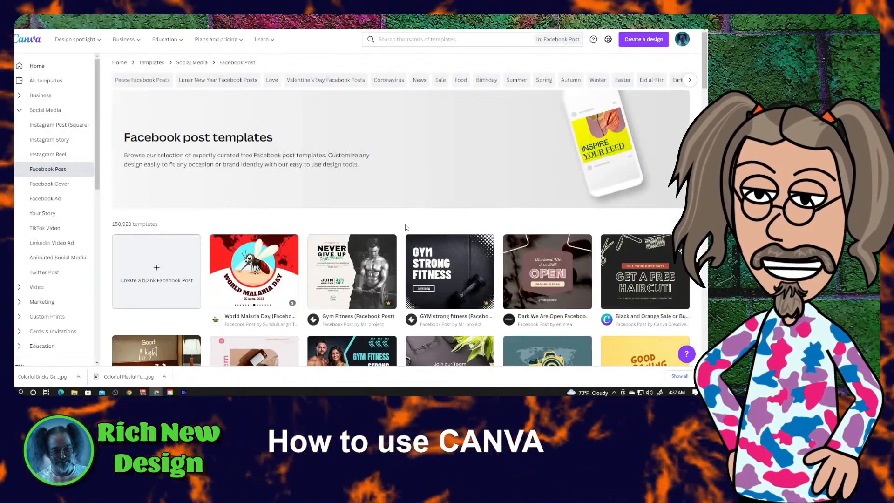
Browse down the Facebook post templates and return to the start of the collection
scroll(406, 227, "down", 4)
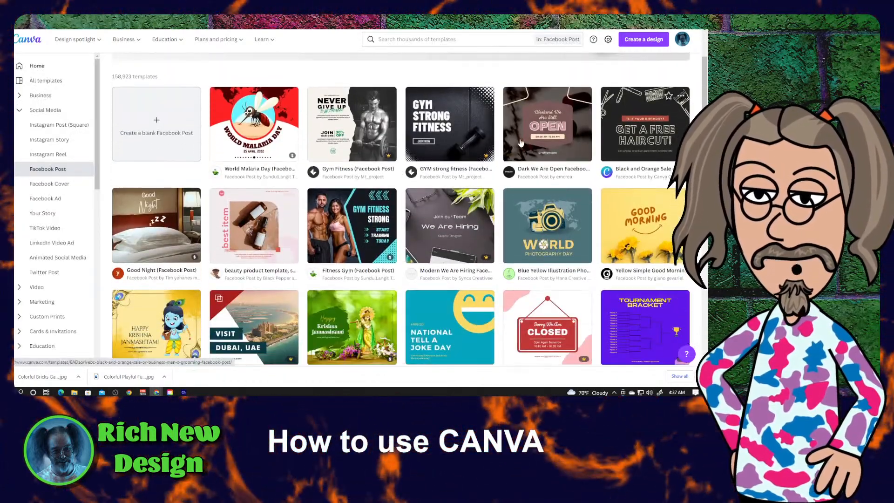
scroll(399, 236, "down", 5)
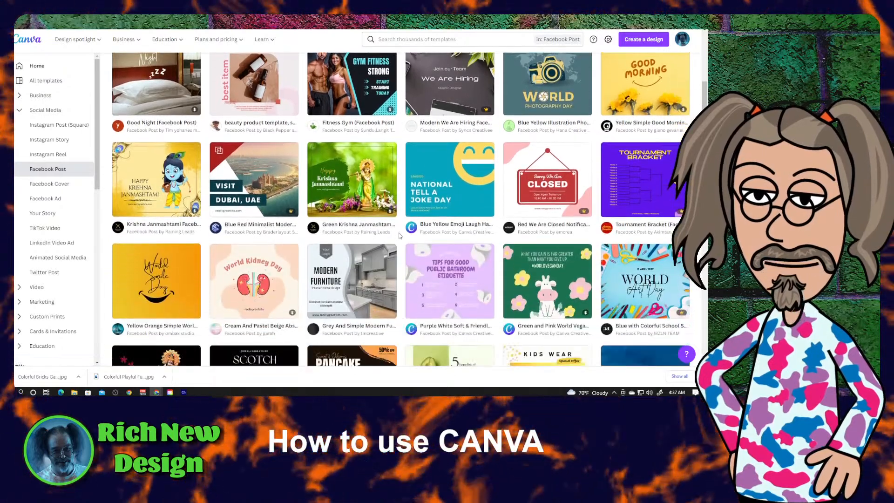
scroll(399, 236, "down", 3)
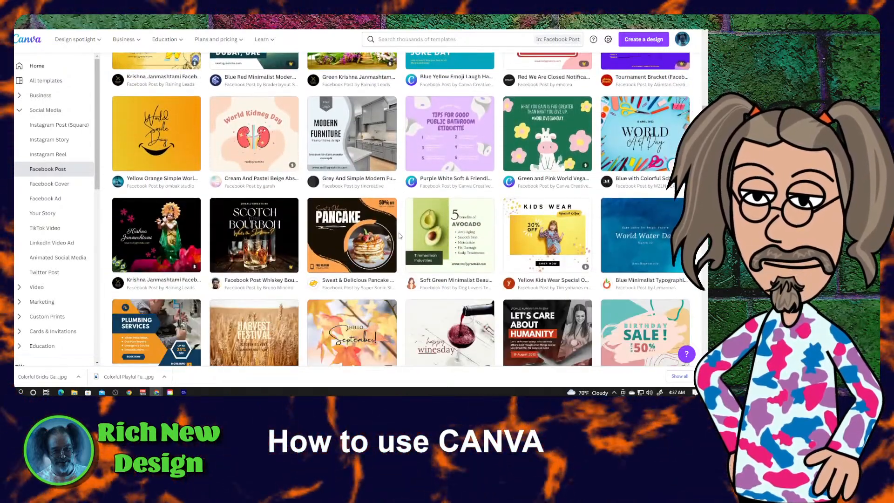
scroll(399, 236, "down", 4)
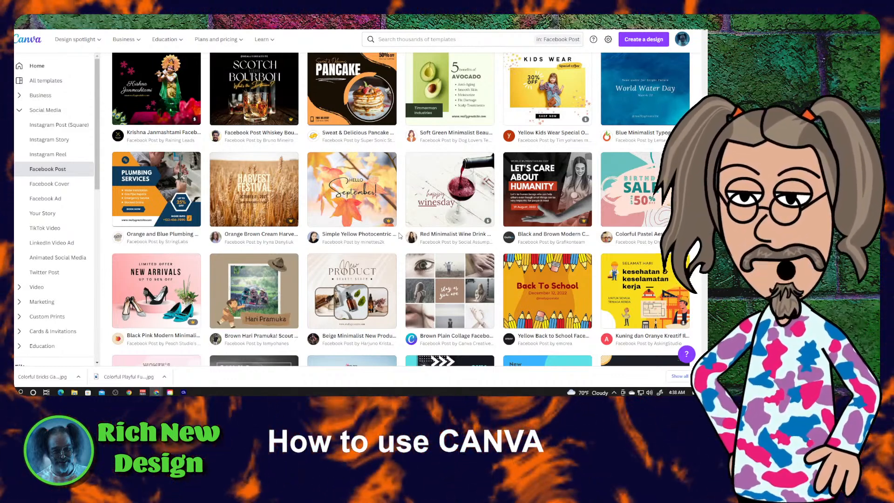
scroll(504, 251, "down", 1)
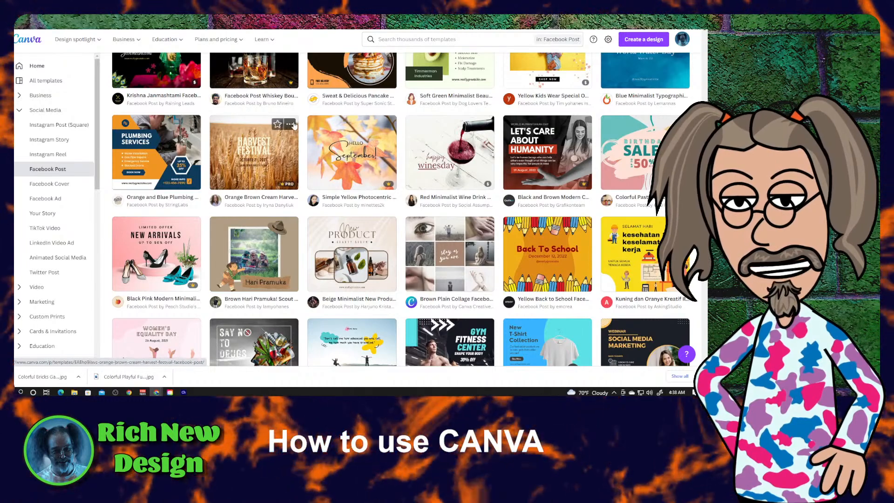
scroll(419, 196, "up", 15)
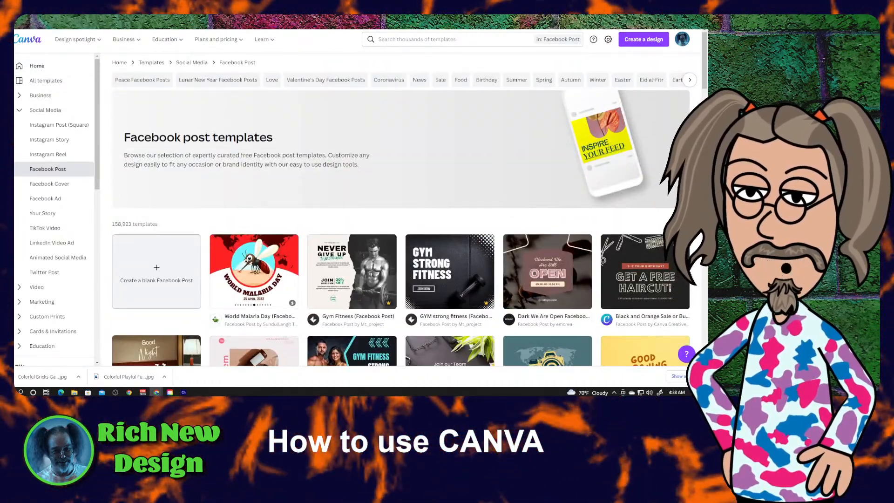
Go back to all templates, open the YouTube Thumbnails collection among the social media designs, and browse its templates
left_click(27, 39)
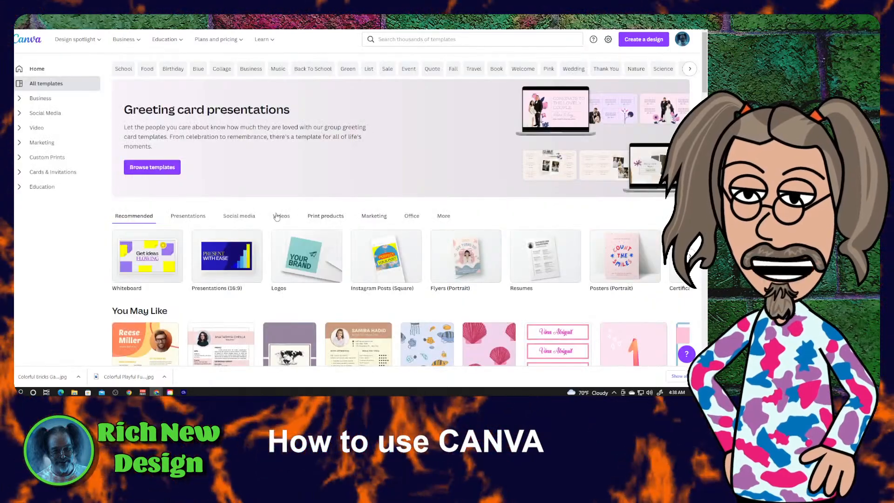
left_click(242, 217)
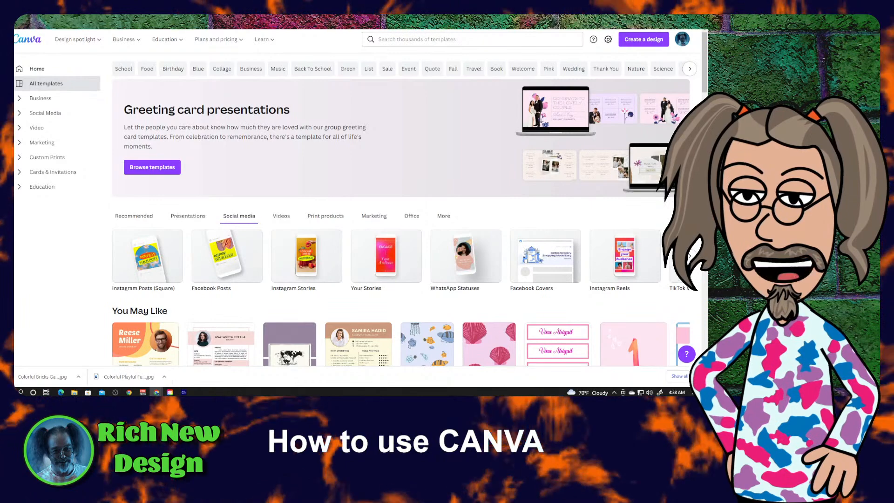
left_click(690, 256)
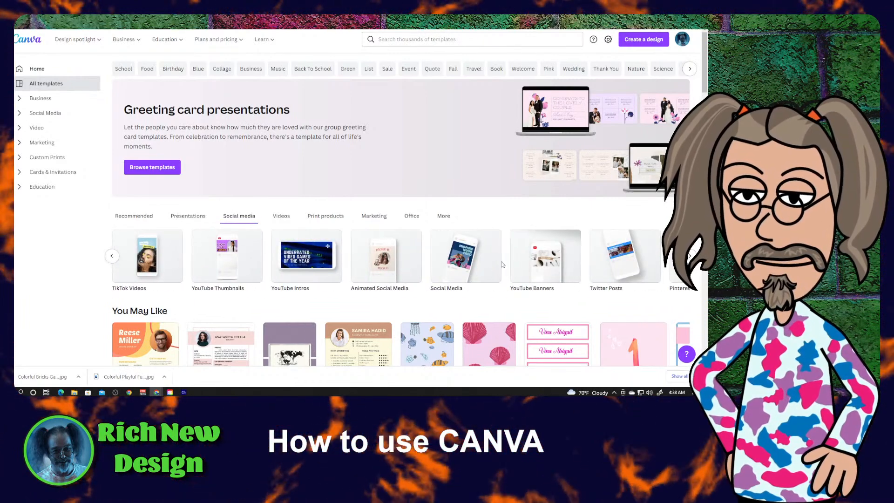
left_click(227, 260)
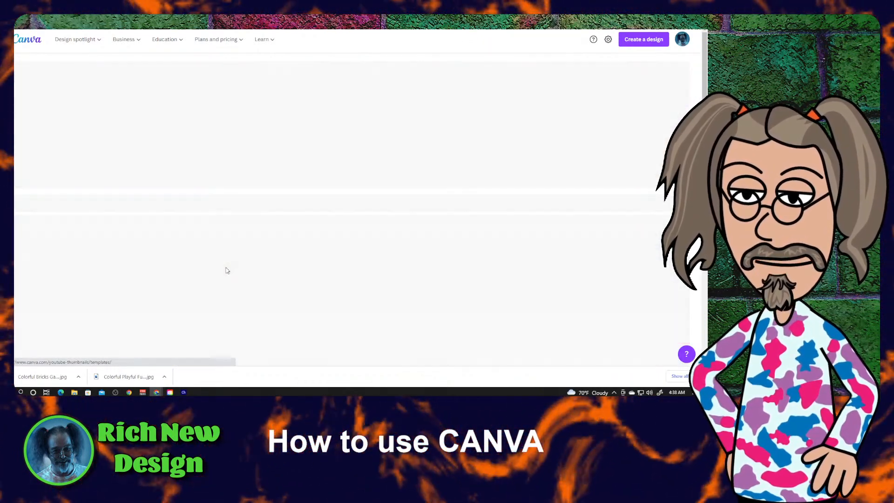
scroll(396, 211, "down", 3)
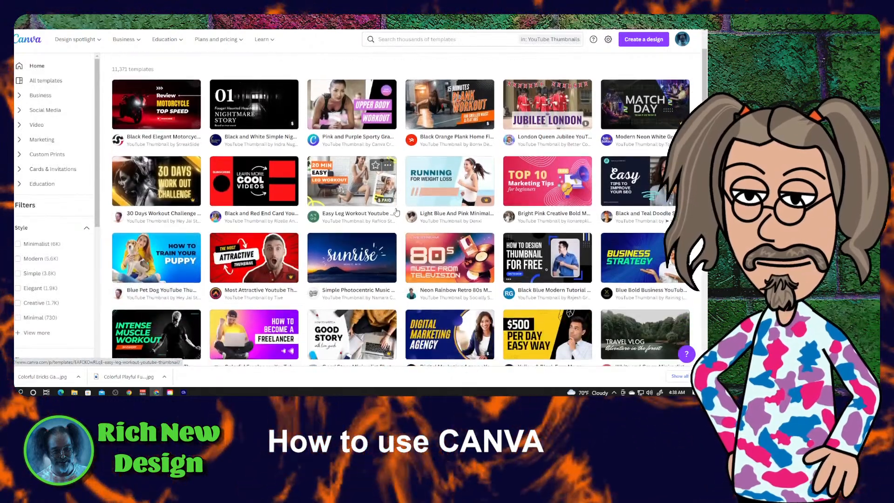
scroll(397, 212, "down", 5)
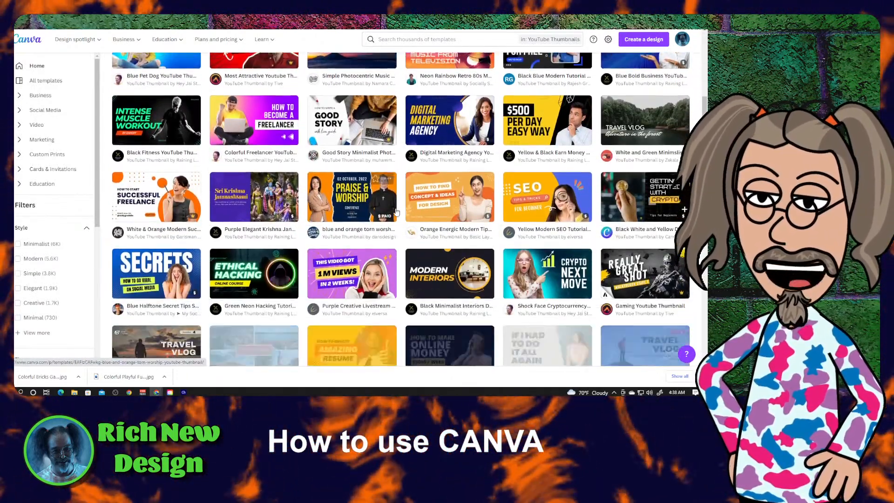
scroll(397, 212, "down", 2)
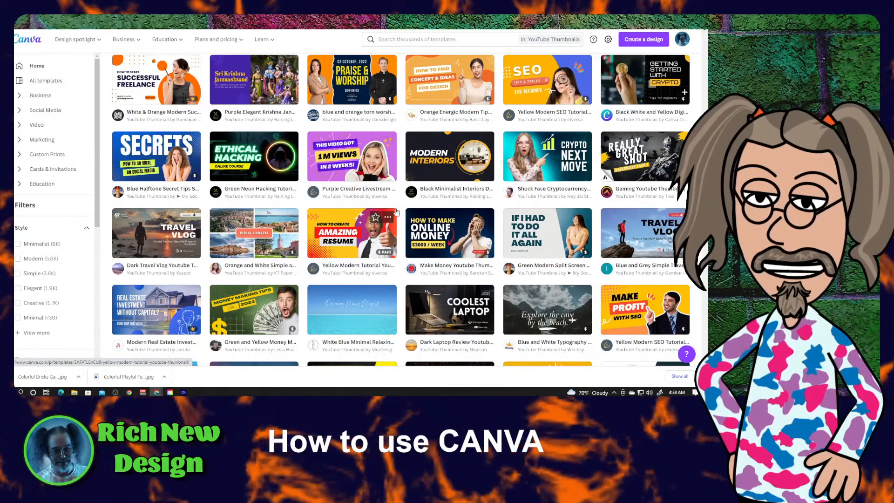
Look through the YouTube thumbnail templates further down the collection to examine the range of topics and styles offered
scroll(396, 212, "down", 1)
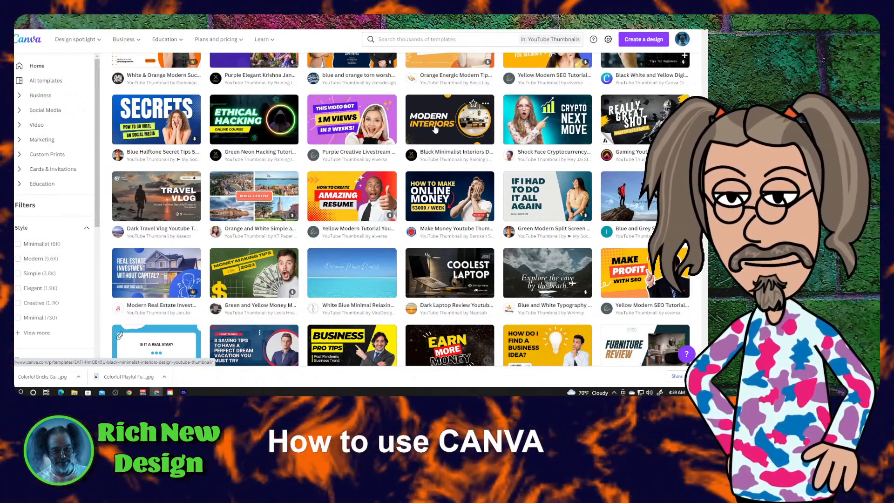
scroll(419, 103, "up", 5)
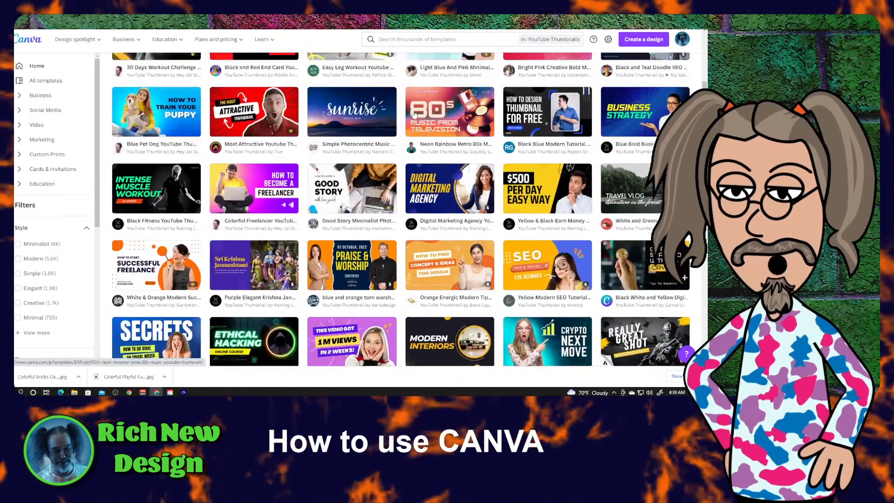
scroll(413, 120, "down", 5)
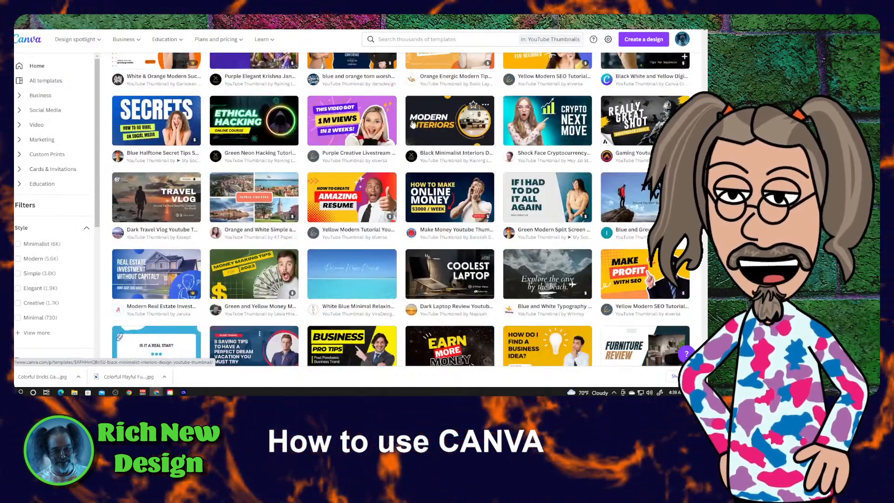
scroll(412, 123, "down", 7)
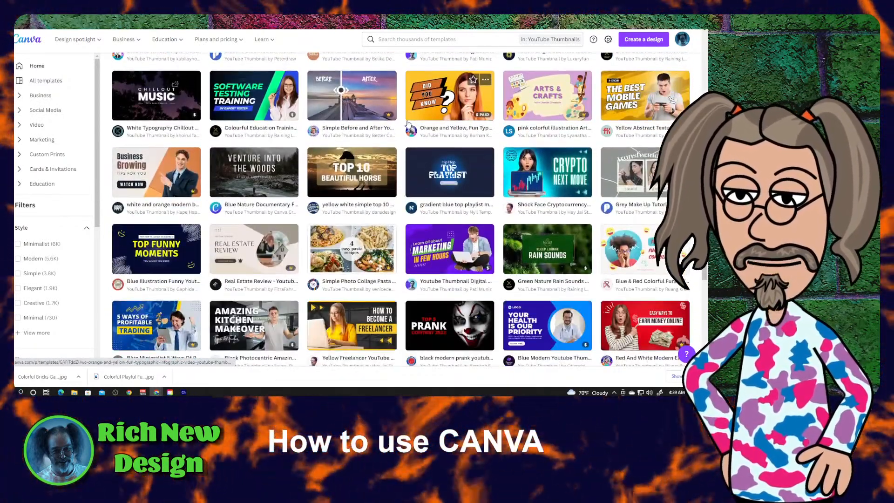
scroll(406, 124, "down", 3)
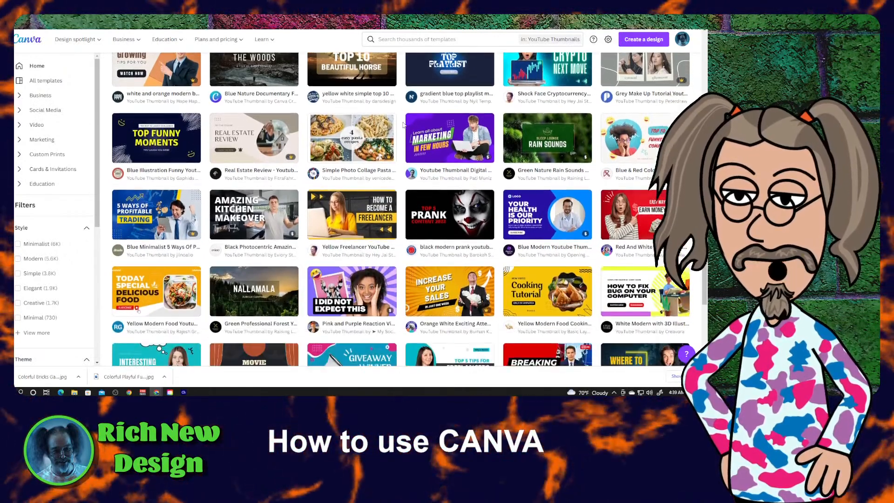
scroll(403, 125, "down", 5)
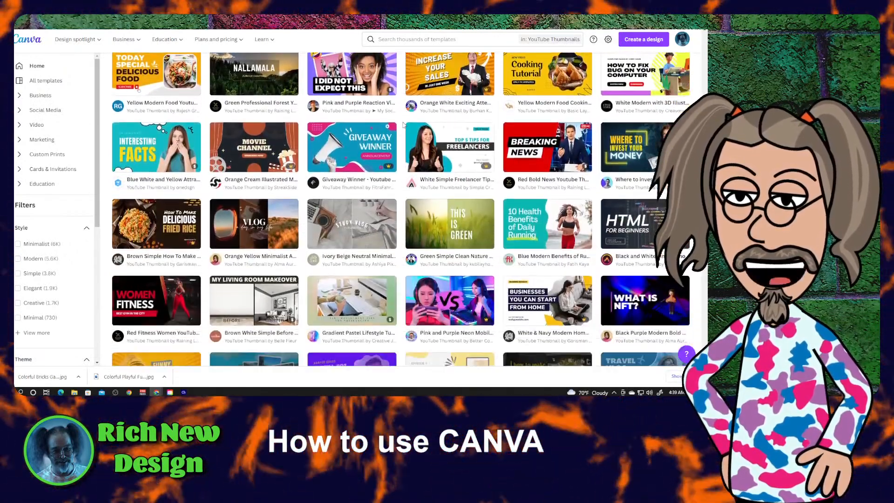
scroll(403, 125, "down", 9)
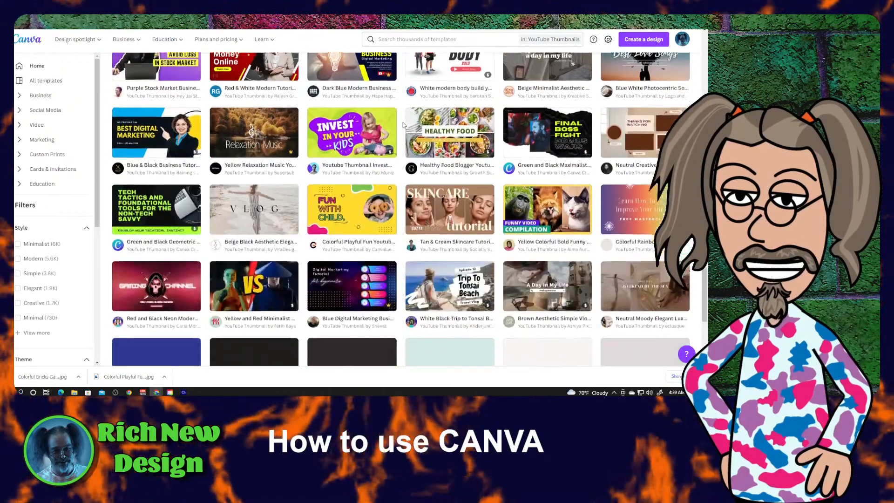
scroll(403, 124, "down", 10)
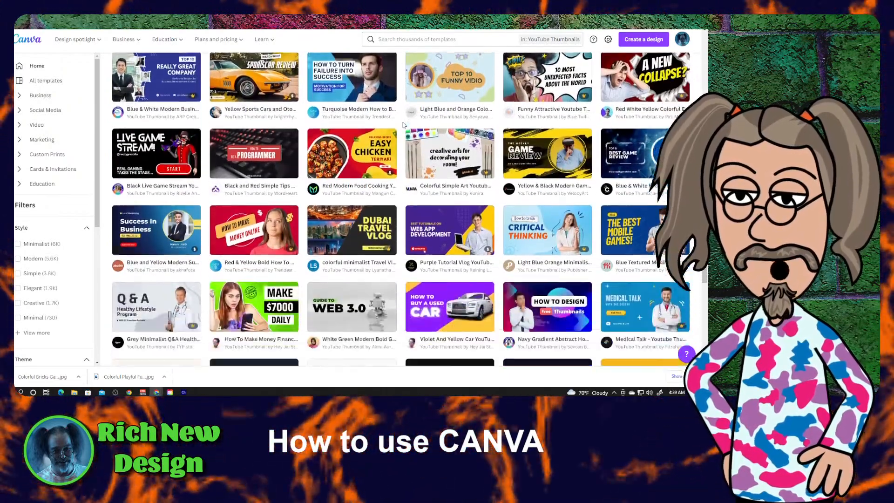
scroll(403, 125, "down", 5)
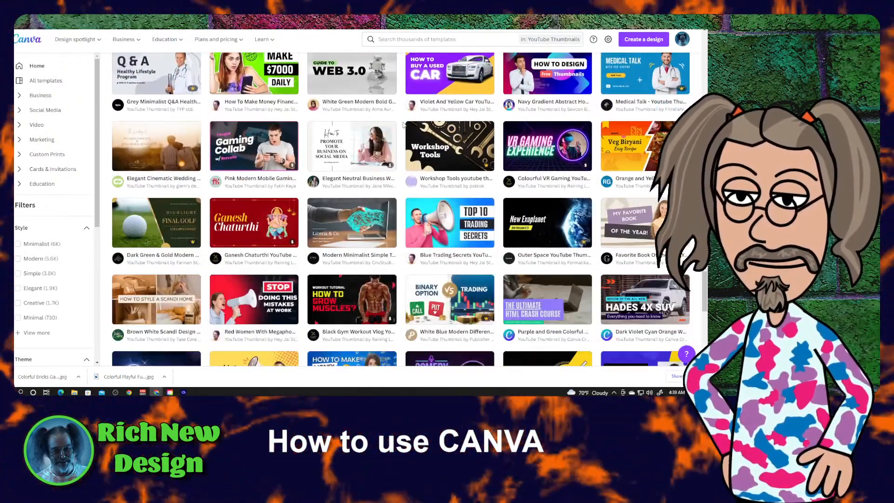
scroll(403, 125, "down", 5)
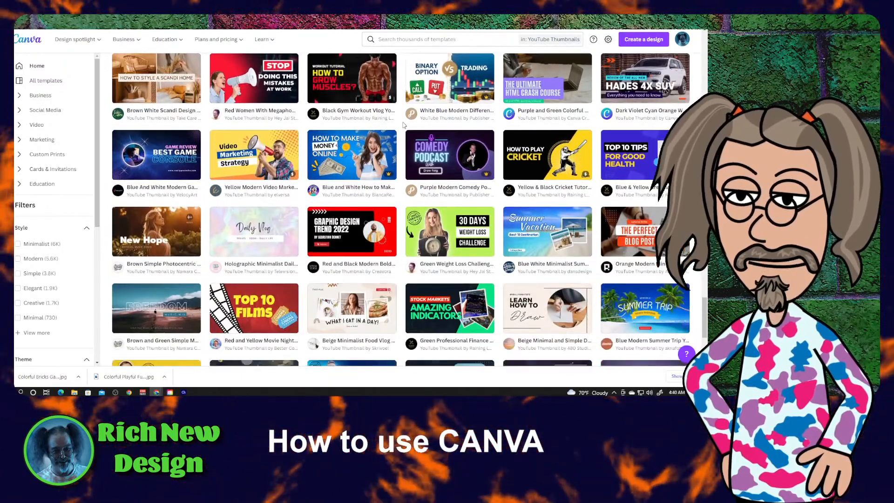
scroll(403, 125, "down", 1)
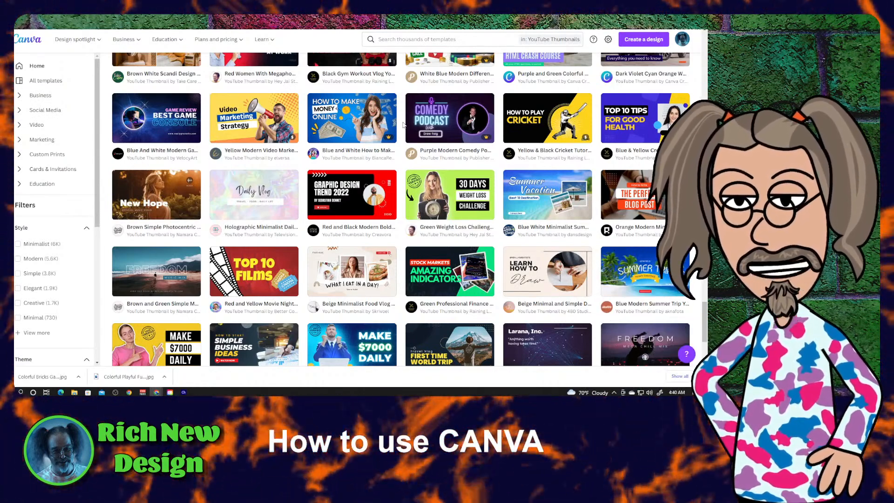
scroll(403, 125, "down", 10)
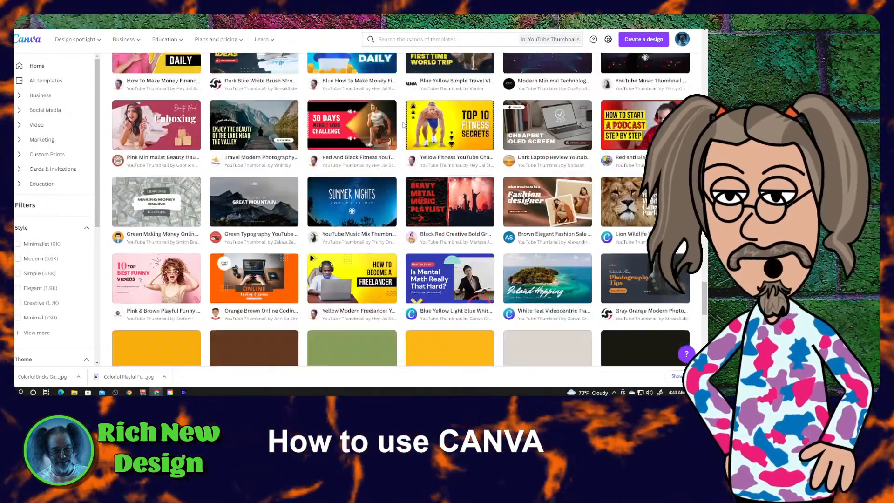
scroll(403, 124, "down", 6)
scroll(403, 124, "down", 3)
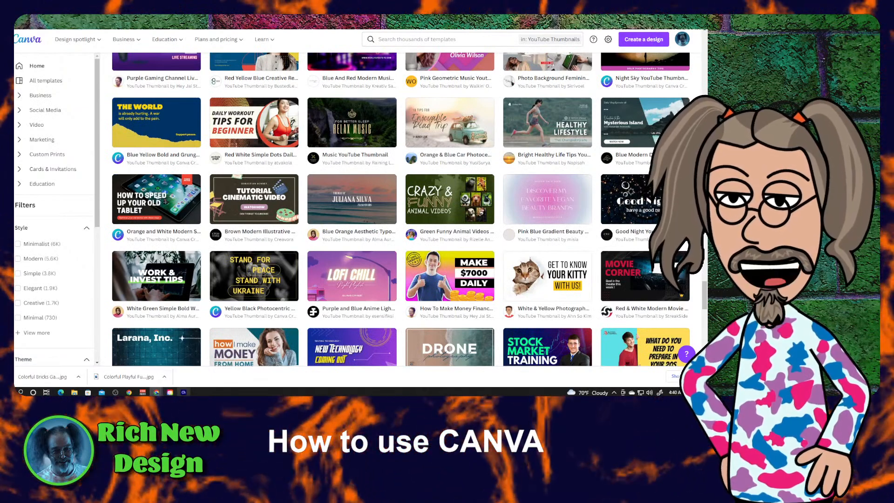
Switch to Adobe Character Animator, view the puppet's green-screen scene in a maximized window, restore the window, and return to Canva
left_click(183, 392)
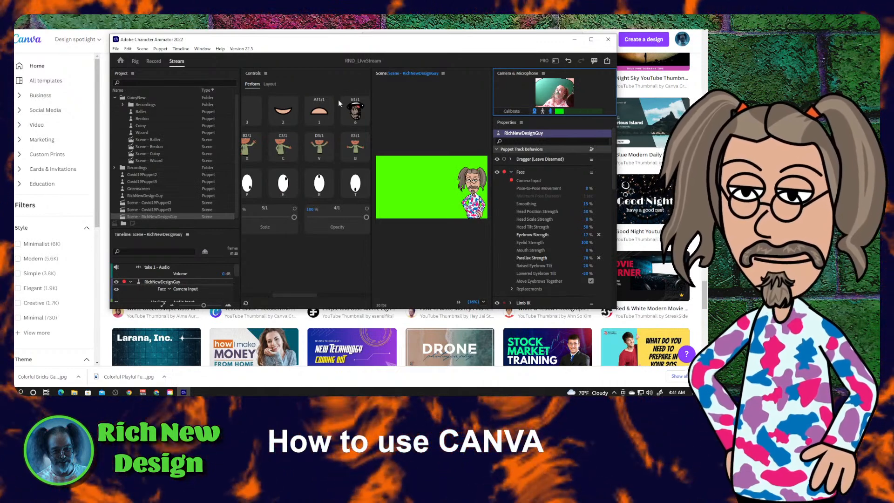
left_click(591, 39)
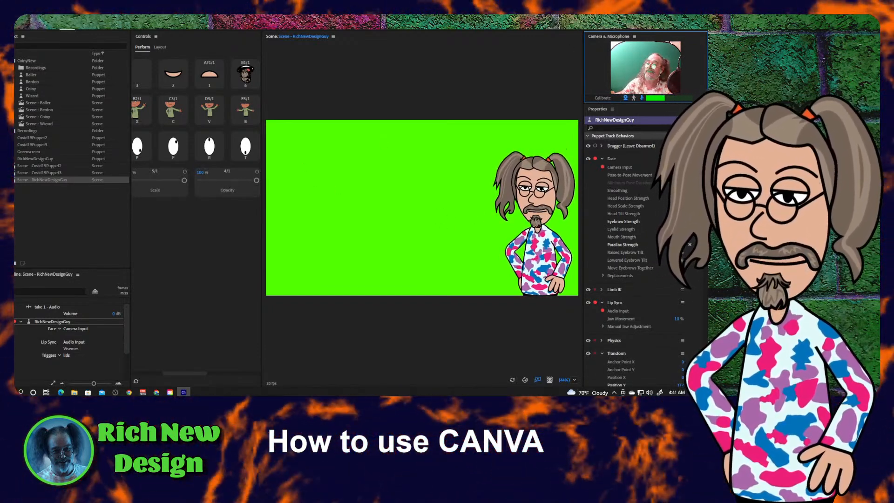
left_click(682, 3)
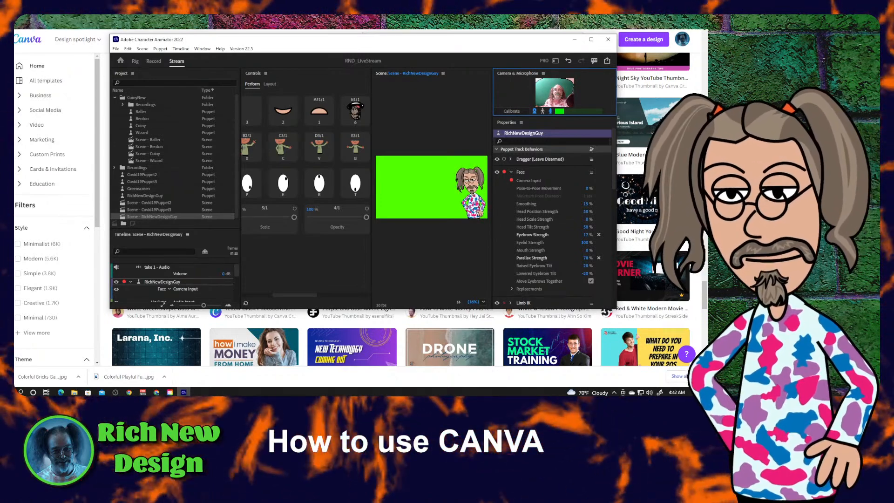
key("alt+Tab")
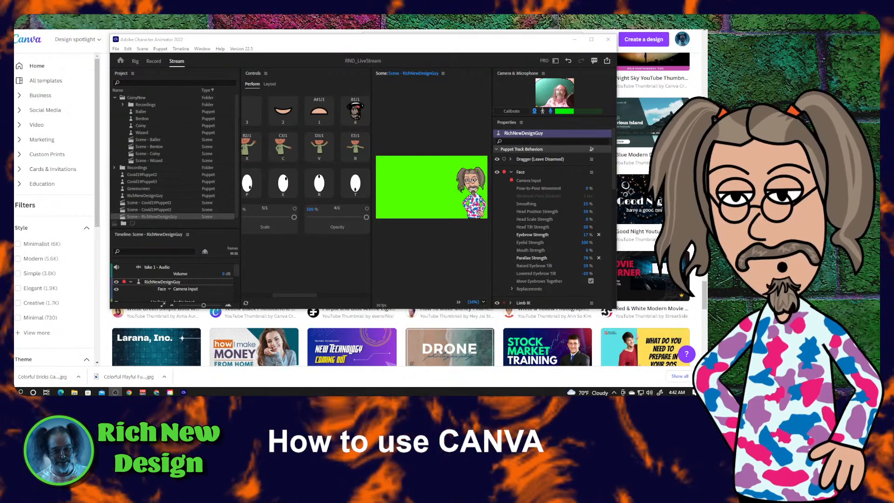
key("alt+Tab")
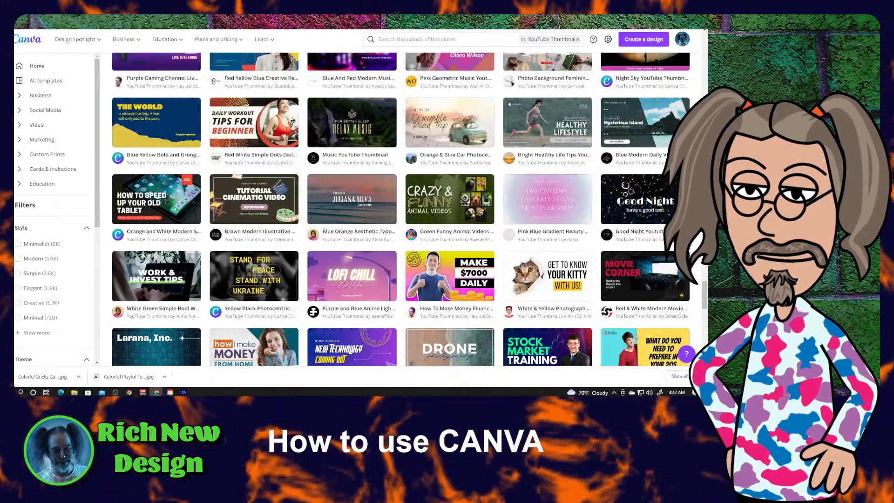
Continue through more of the YouTube thumbnail designs and go back up over the ones already passed
scroll(399, 148, "down", 4)
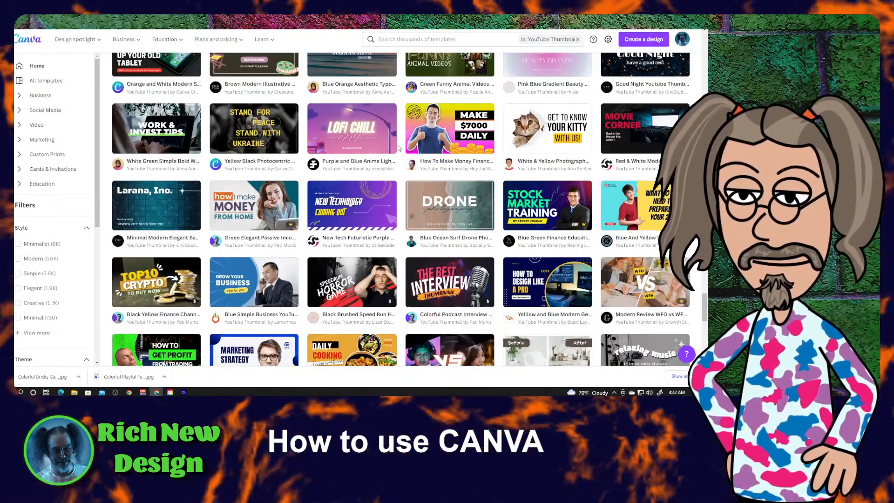
scroll(398, 148, "down", 10)
scroll(398, 147, "down", 6)
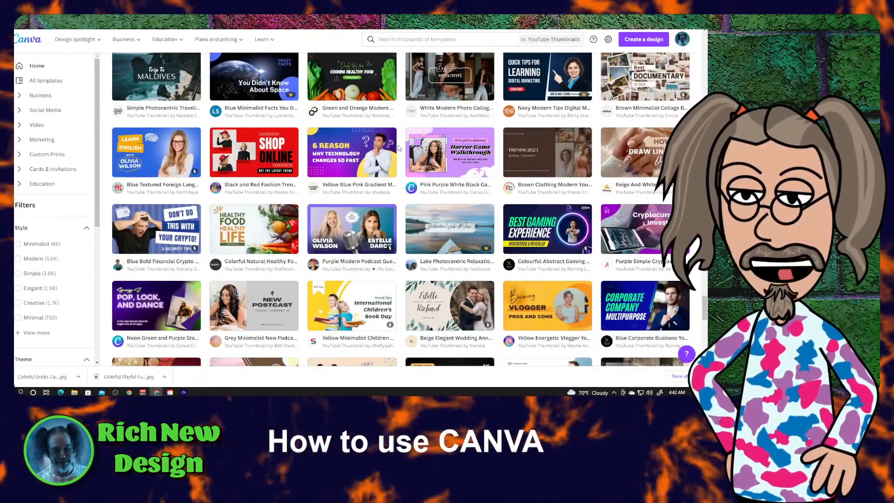
scroll(398, 147, "down", 6)
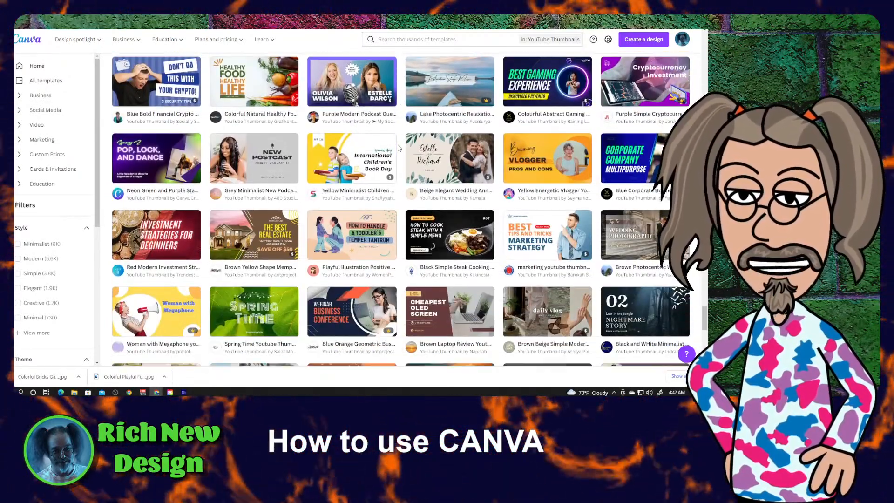
scroll(398, 148, "down", 4)
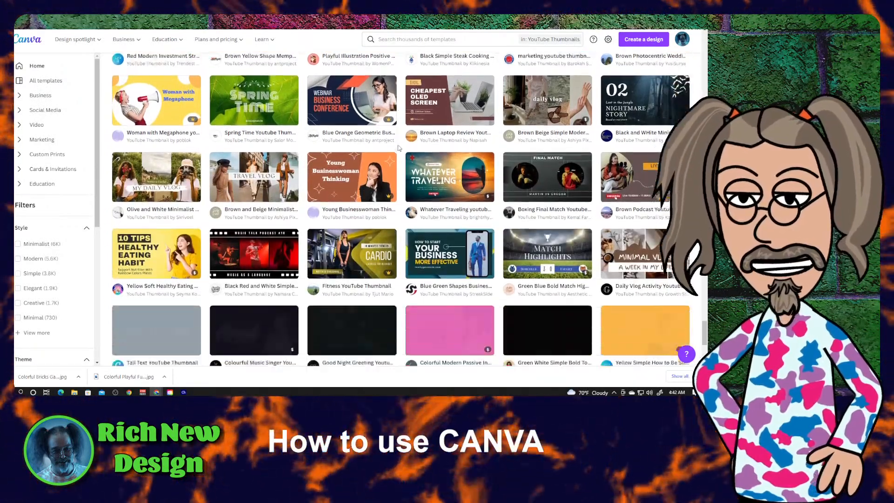
scroll(398, 148, "down", 2)
scroll(398, 148, "down", 2)
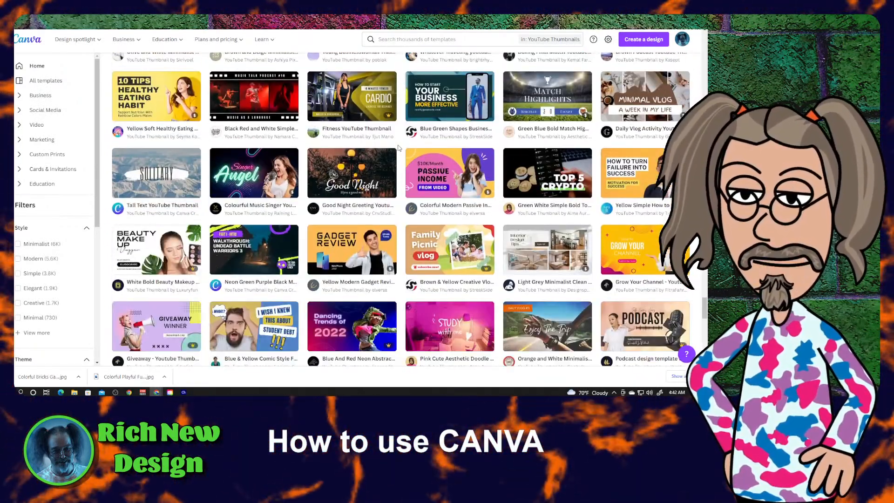
scroll(398, 147, "up", 13)
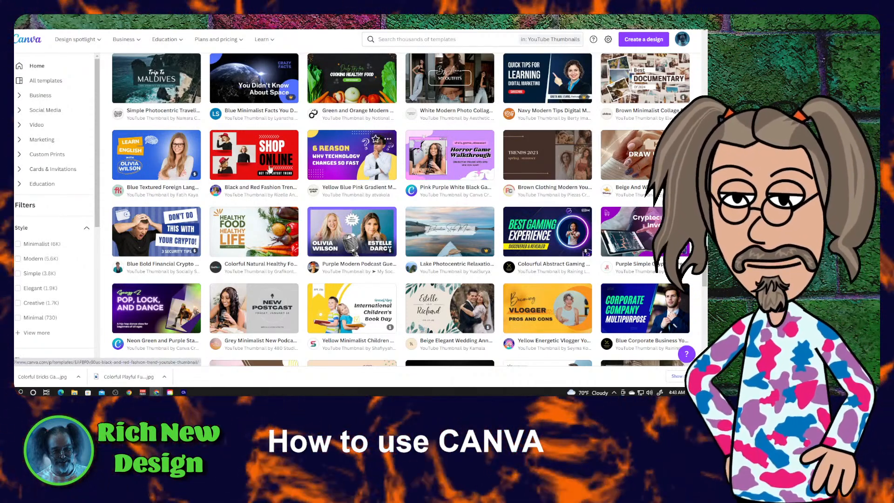
scroll(403, 166, "up", 5)
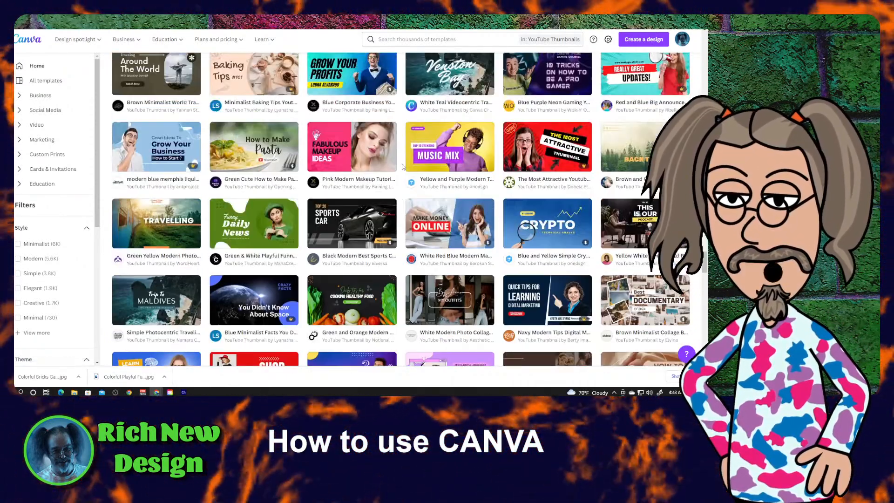
scroll(403, 166, "up", 6)
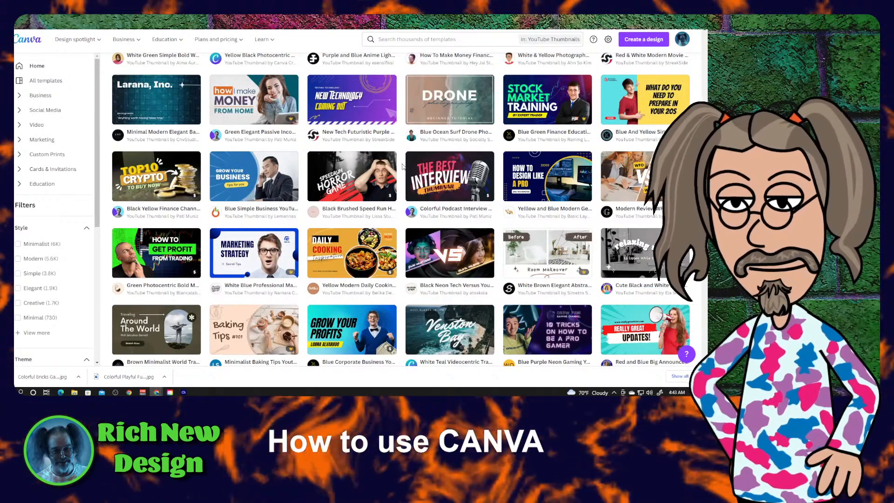